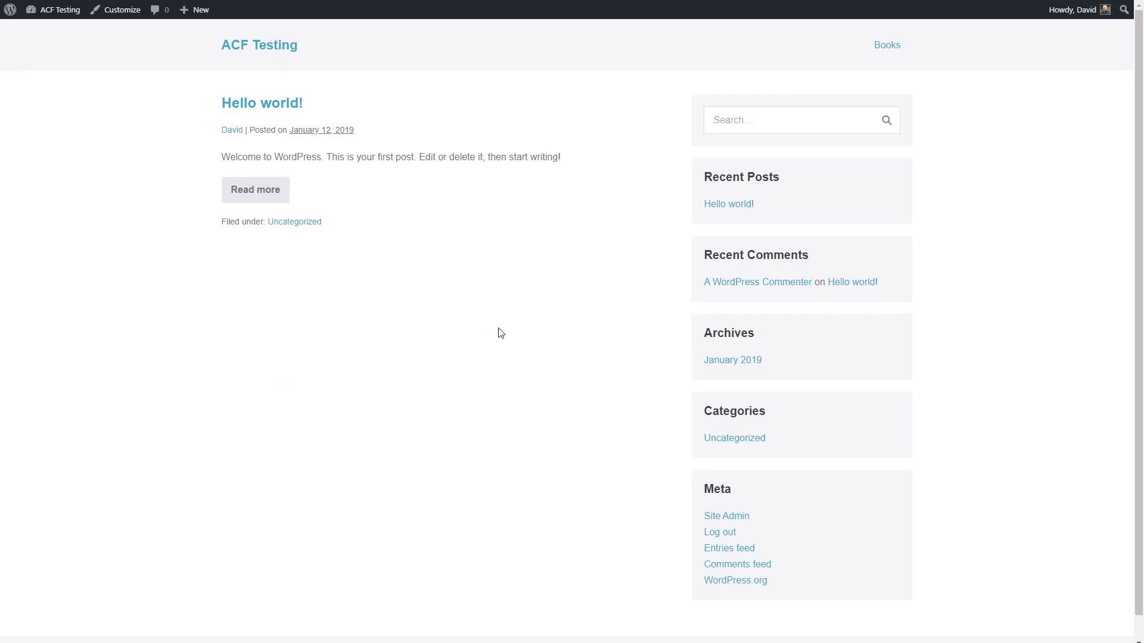
Step: Open the WordPress dashboard and look over the CPT UI, Custom Fields and Books entries
left_click(45, 30)
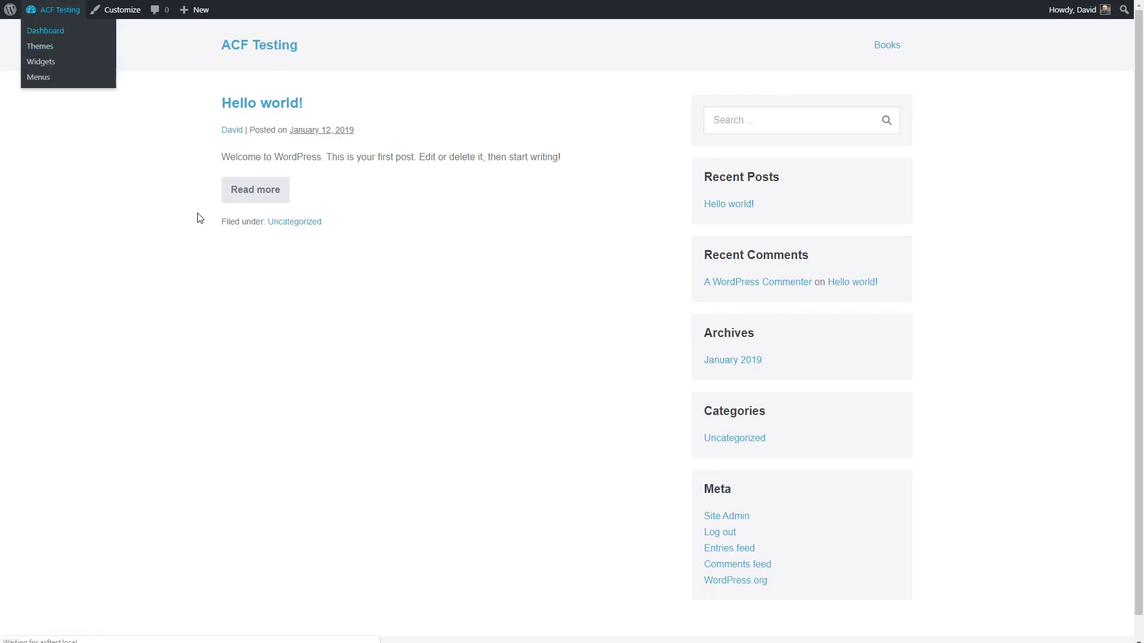
mouse_move(57, 424)
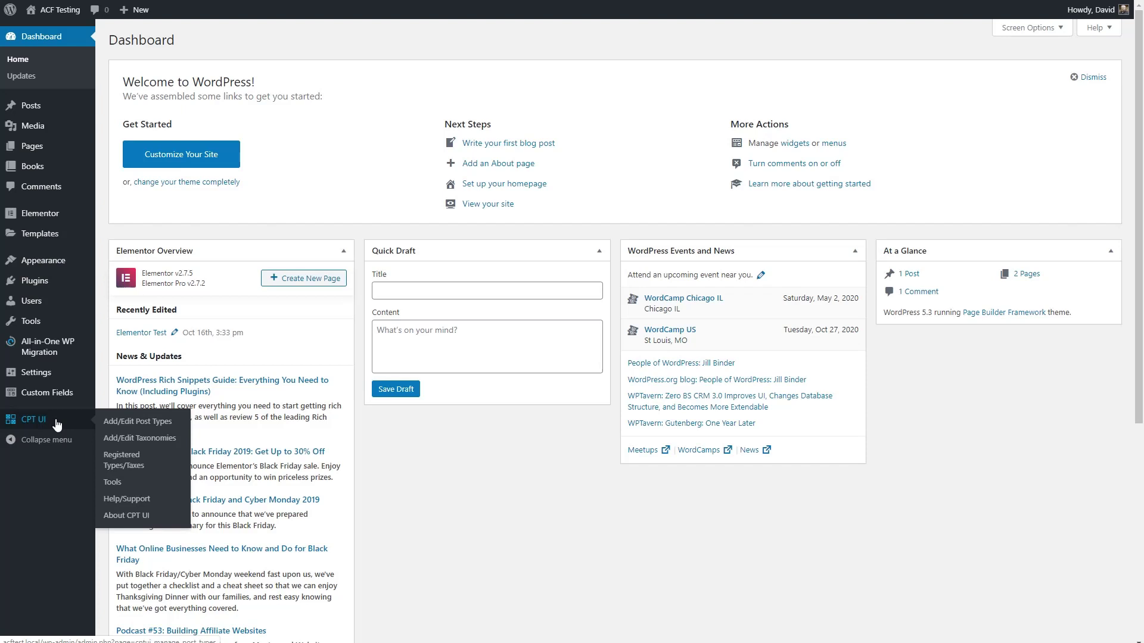
mouse_move(61, 402)
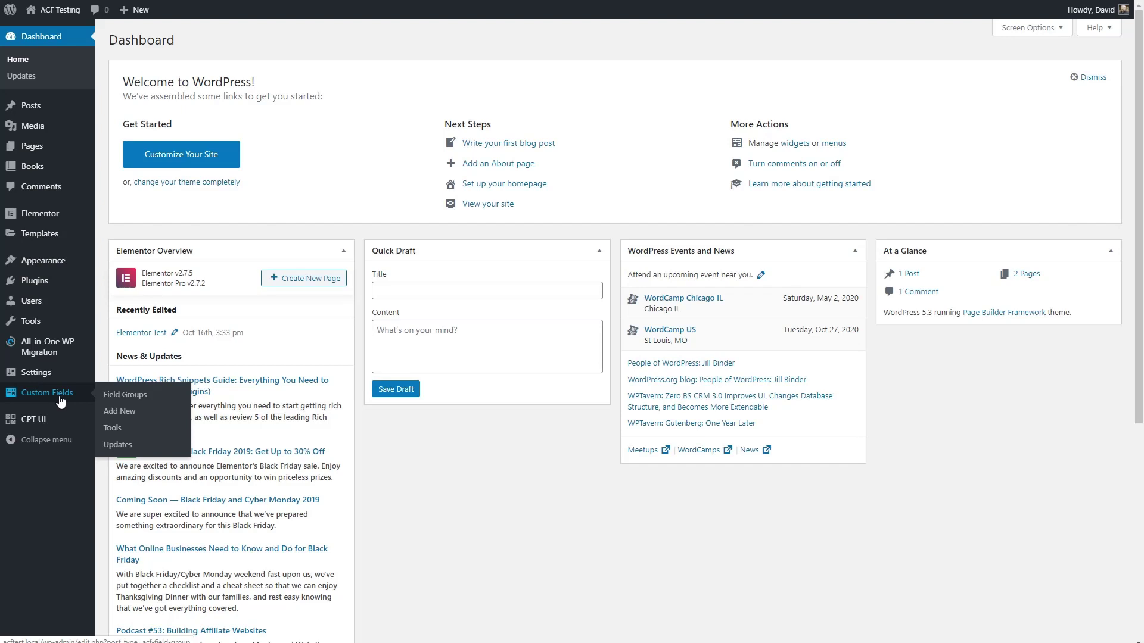
mouse_move(26, 174)
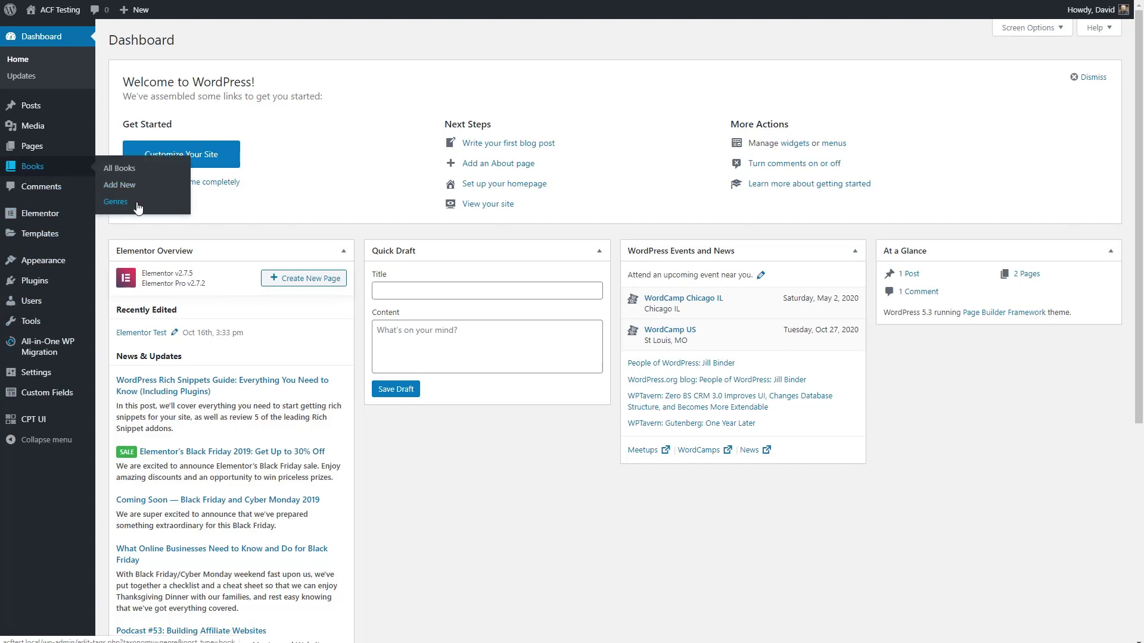
Step: Open the book A Knight of the Seven Kingdoms for editing and examine its genres, featured image and custom book fields
left_click(33, 167)
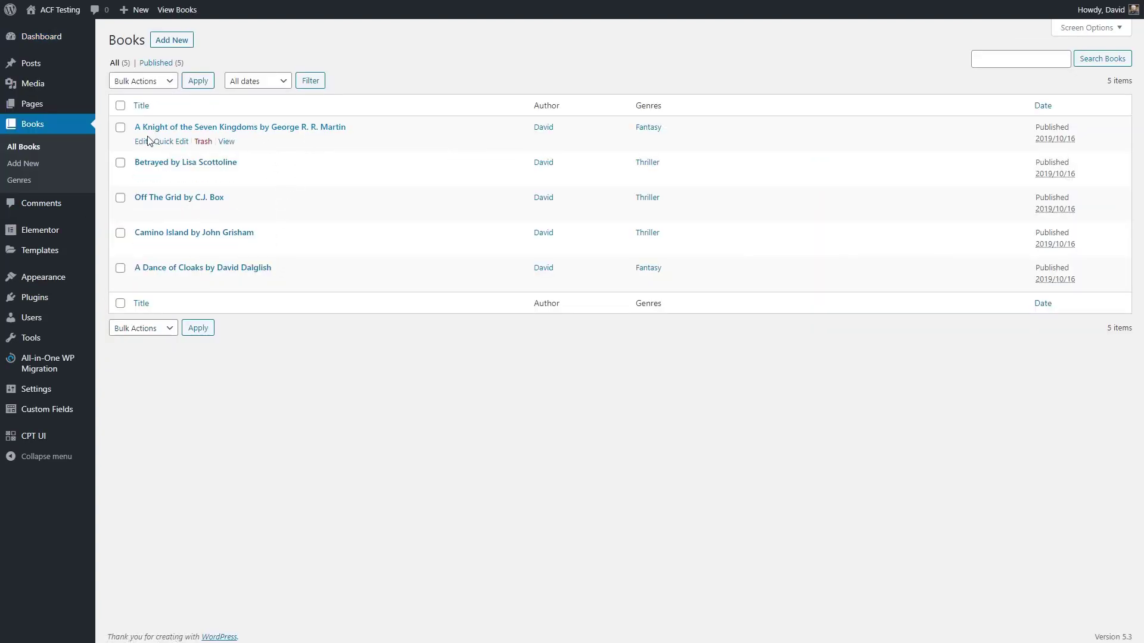
left_click(141, 142)
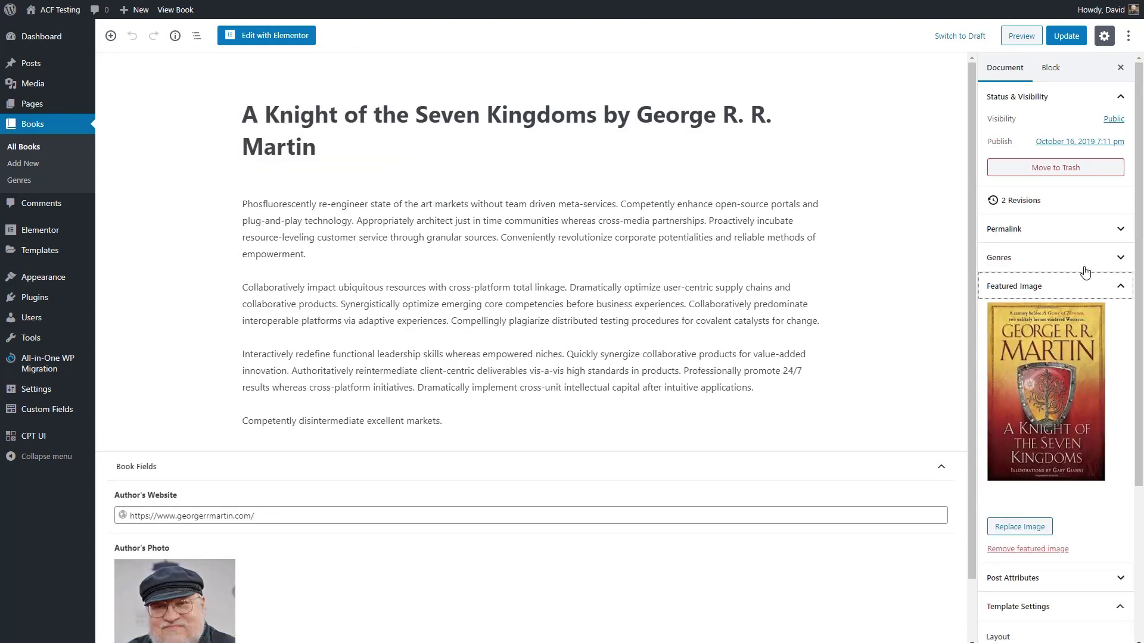
left_click(1117, 260)
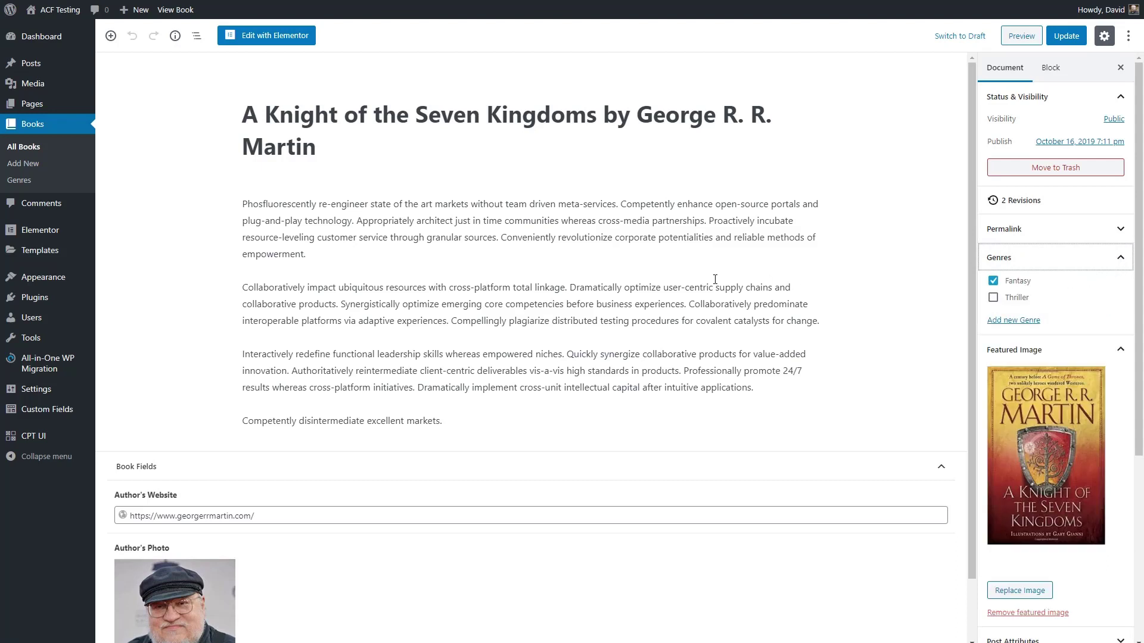
scroll(653, 282, "down", 1)
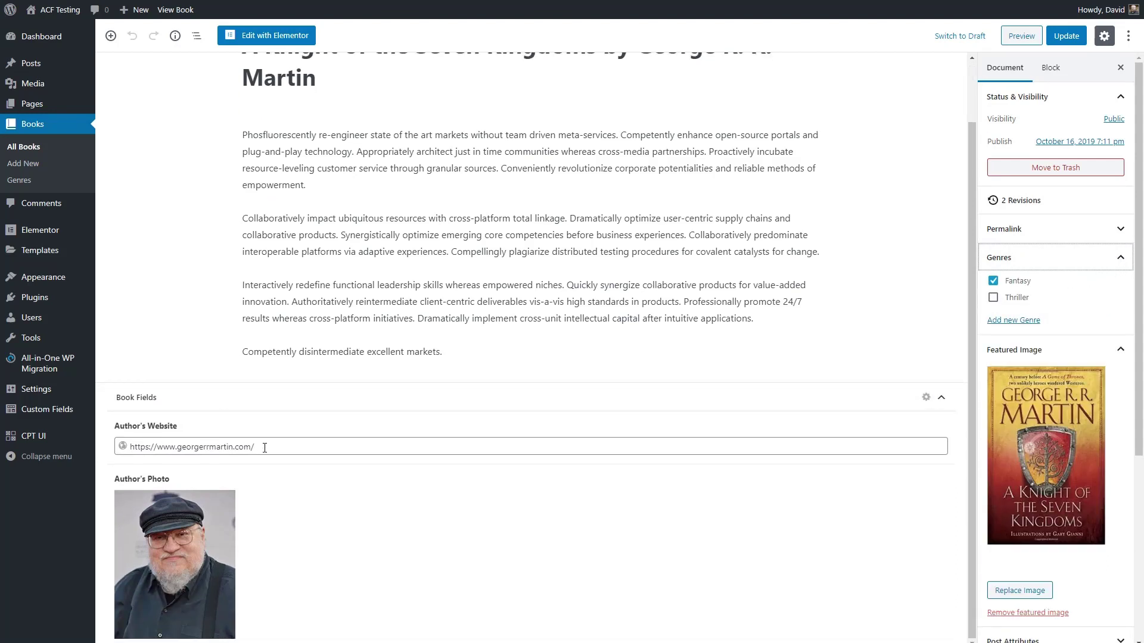
mouse_move(170, 521)
scroll(180, 517, "up", 1)
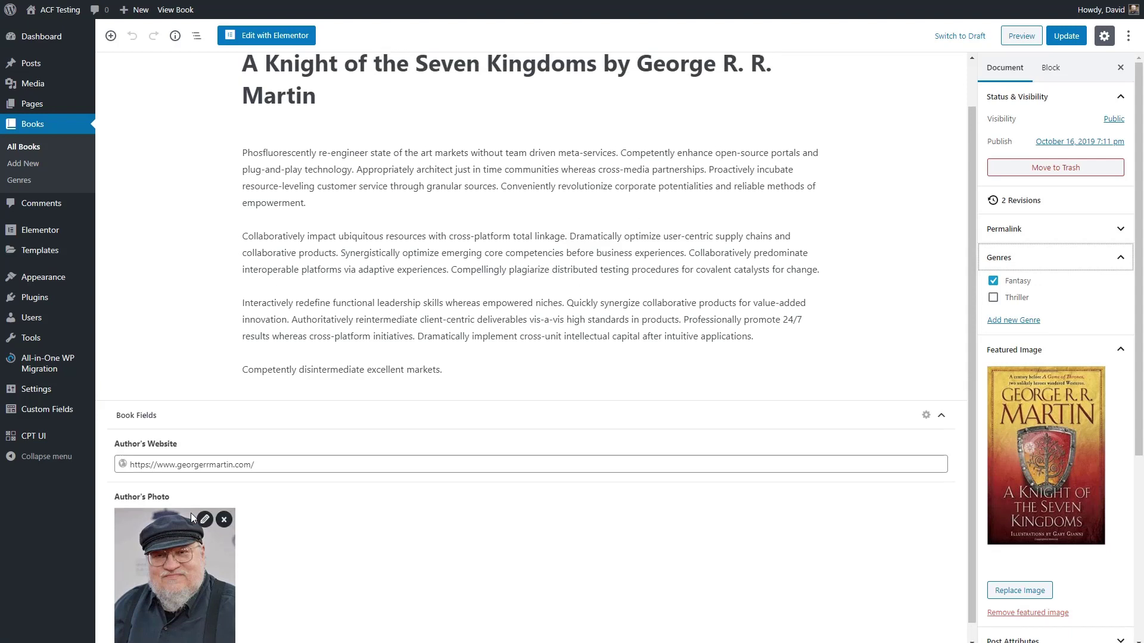
Step: View the Books archive on the live site and open the page of A Knight of the Seven Kingdoms
mouse_move(71, 17)
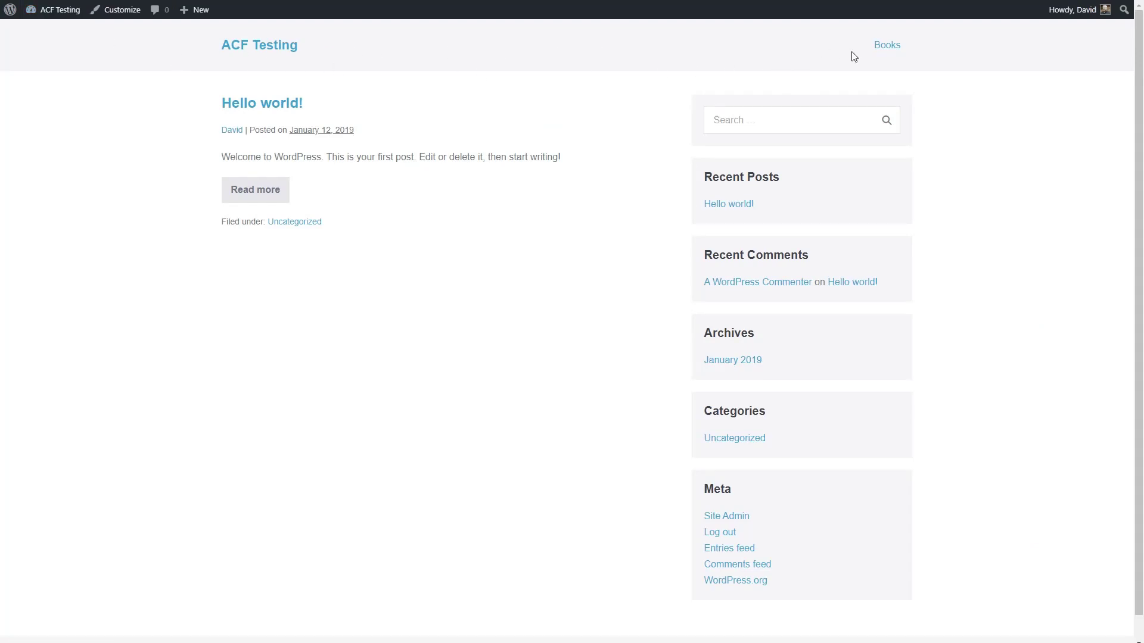
left_click(885, 47)
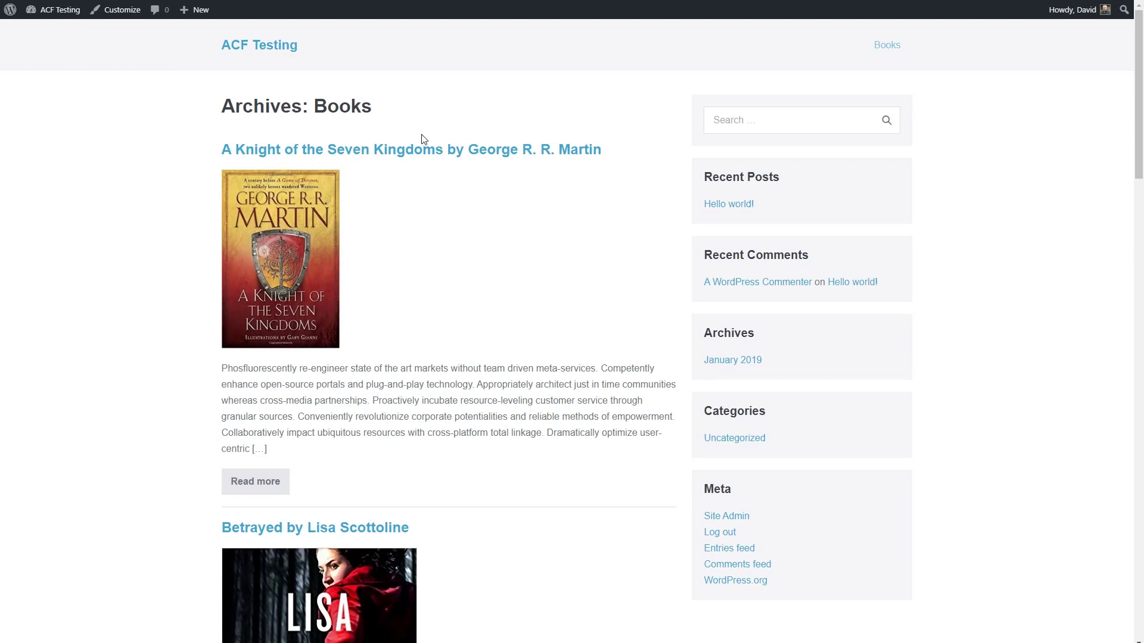
left_click(421, 150)
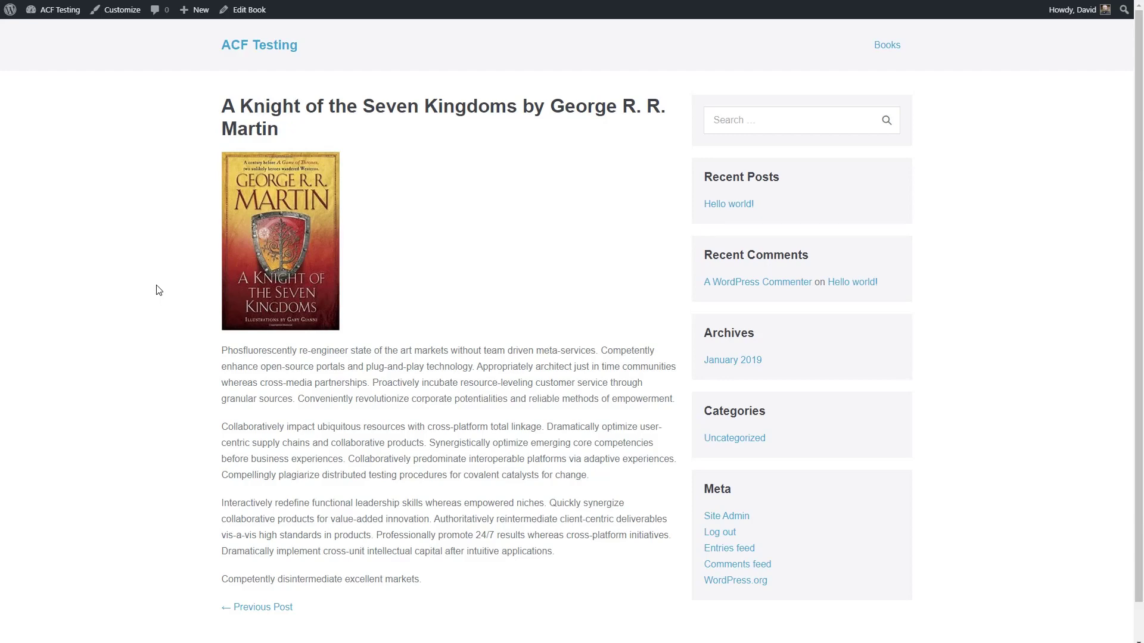
Step: In the Theme Builder, create a Single template for the Book post type named "Book Single"
left_click(50, 15)
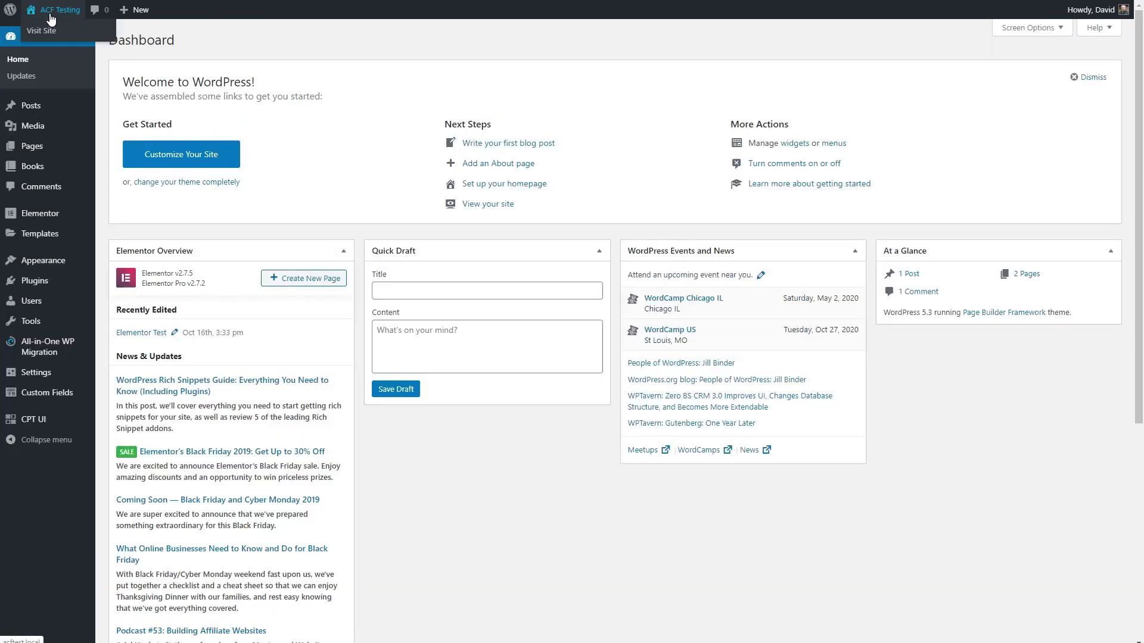
mouse_move(59, 235)
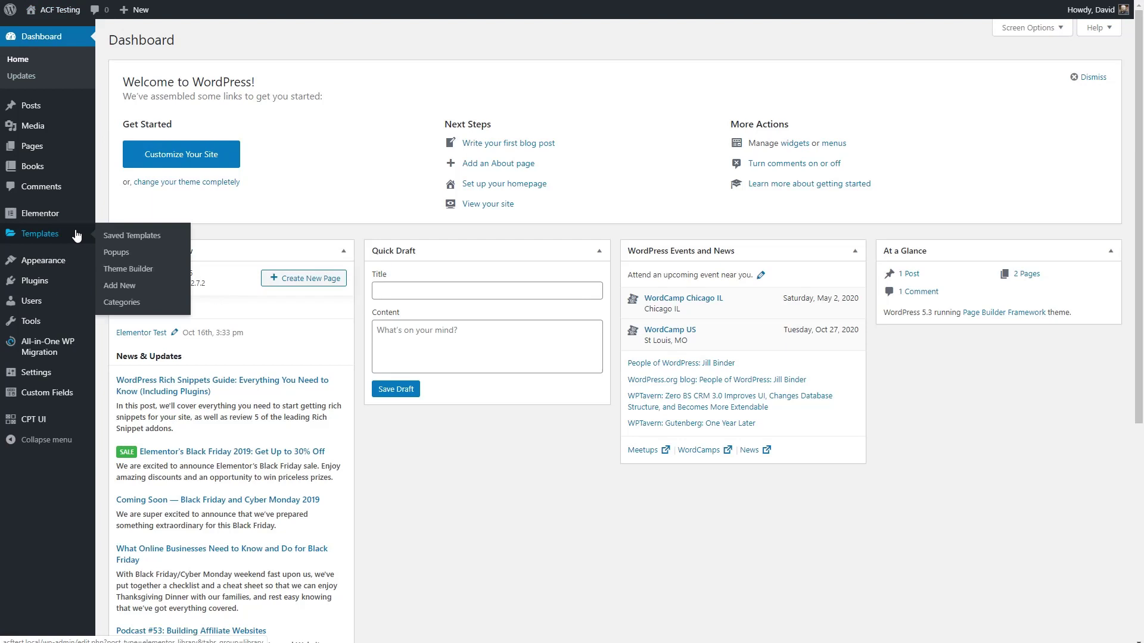
left_click(149, 271)
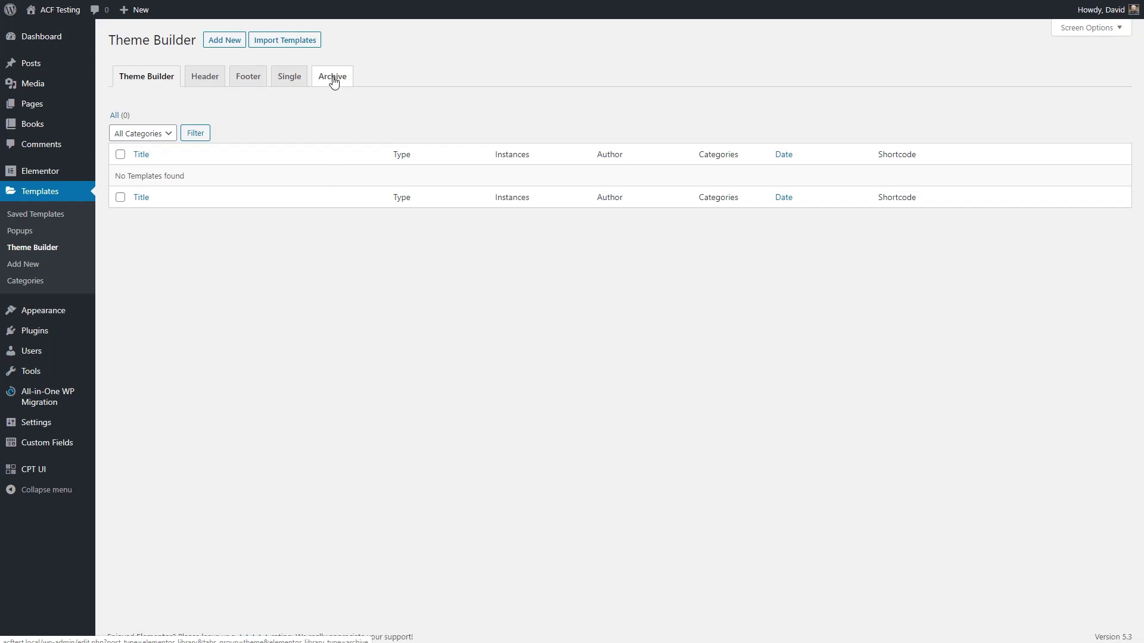
left_click(220, 41)
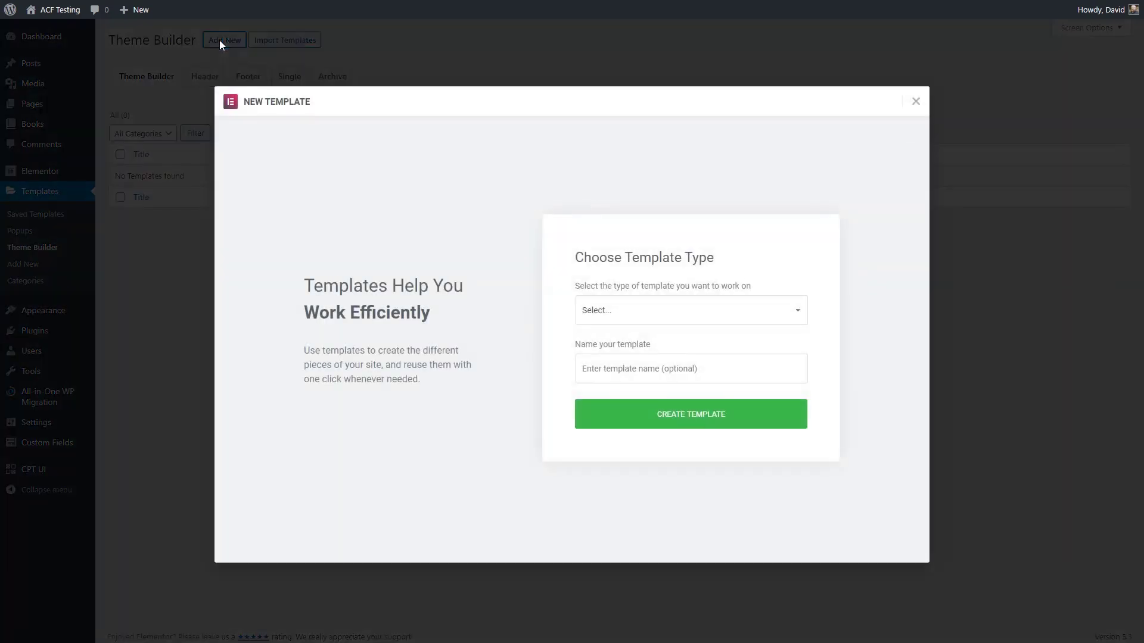
left_click(704, 311)
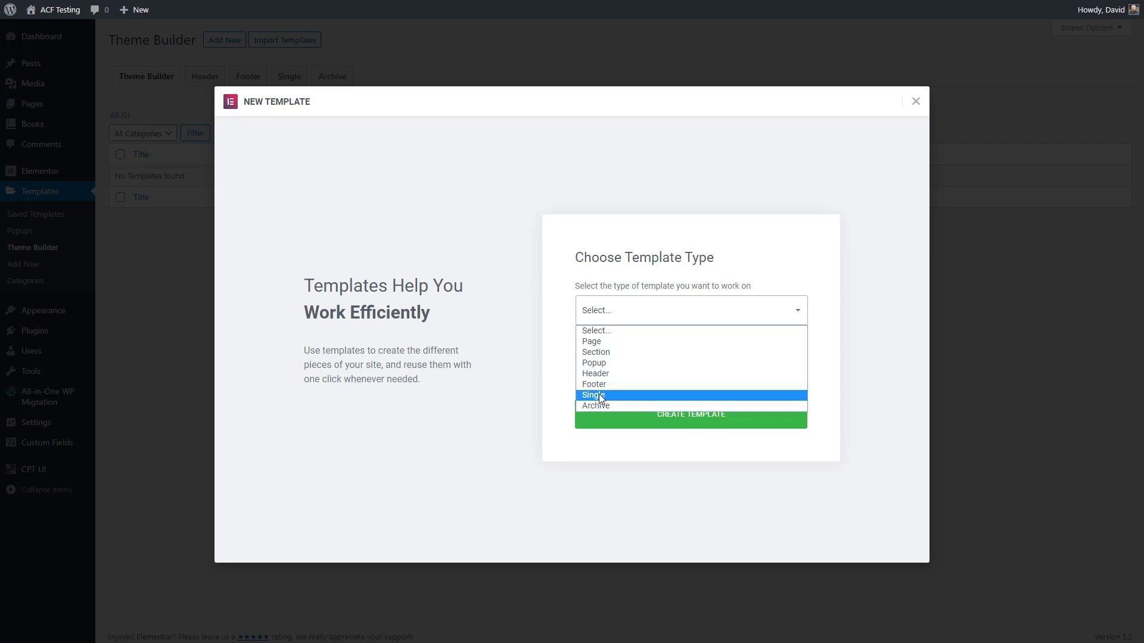
left_click(638, 396)
left_click(678, 343)
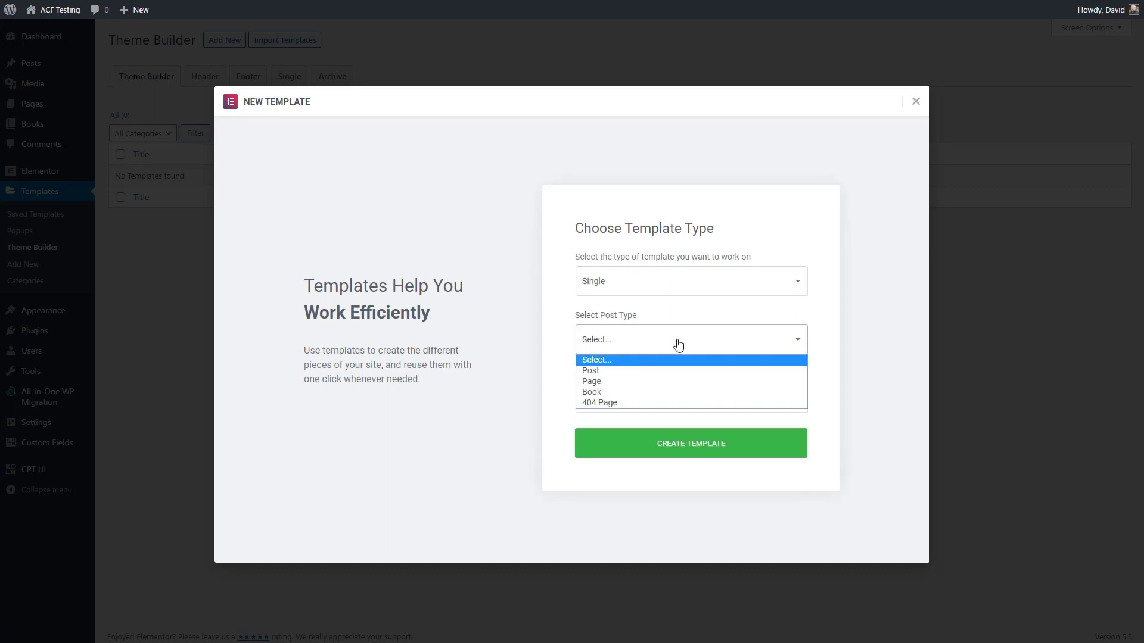
left_click(635, 394)
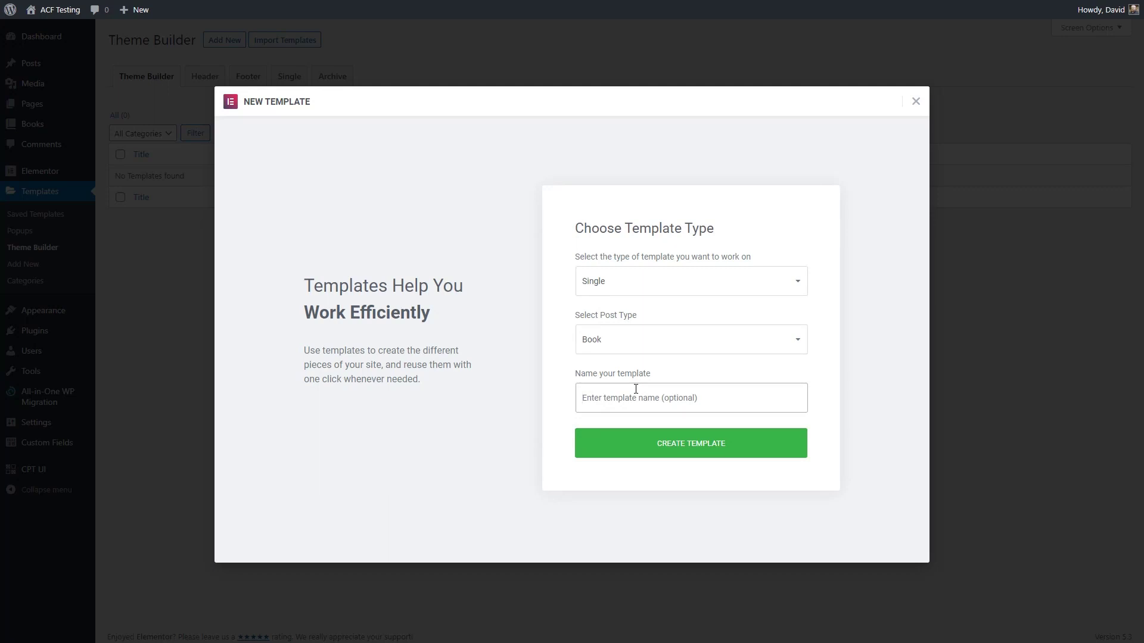
type("Book Single")
left_click(689, 452)
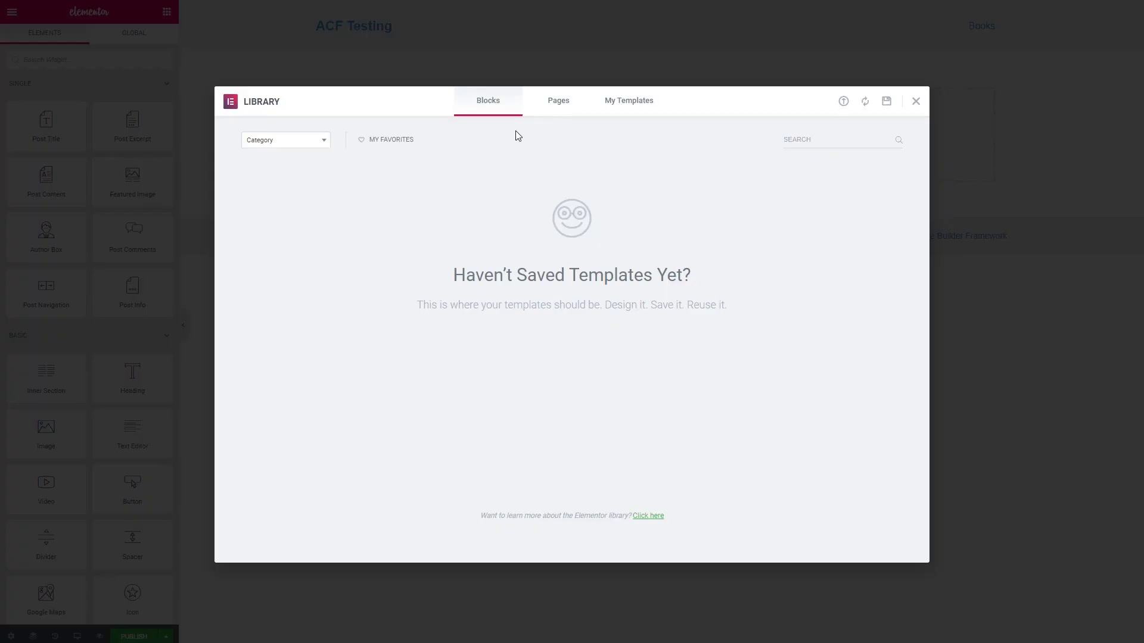
Step: Look through the library's page templates, close the library, and examine the editor's main menu and available widgets
left_click(558, 105)
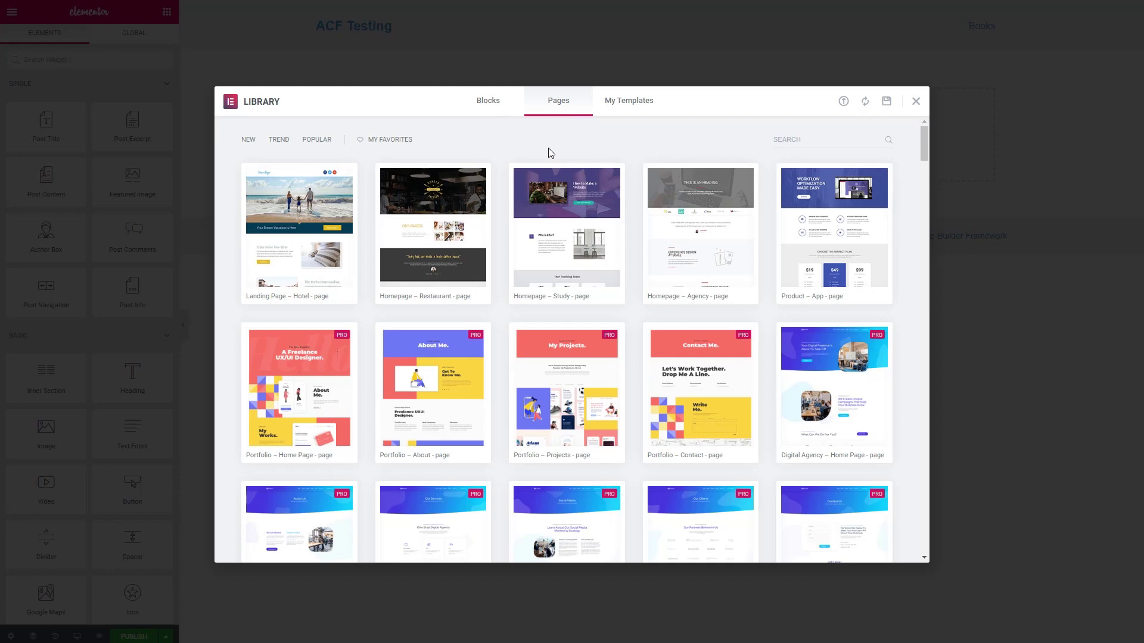
left_click(916, 101)
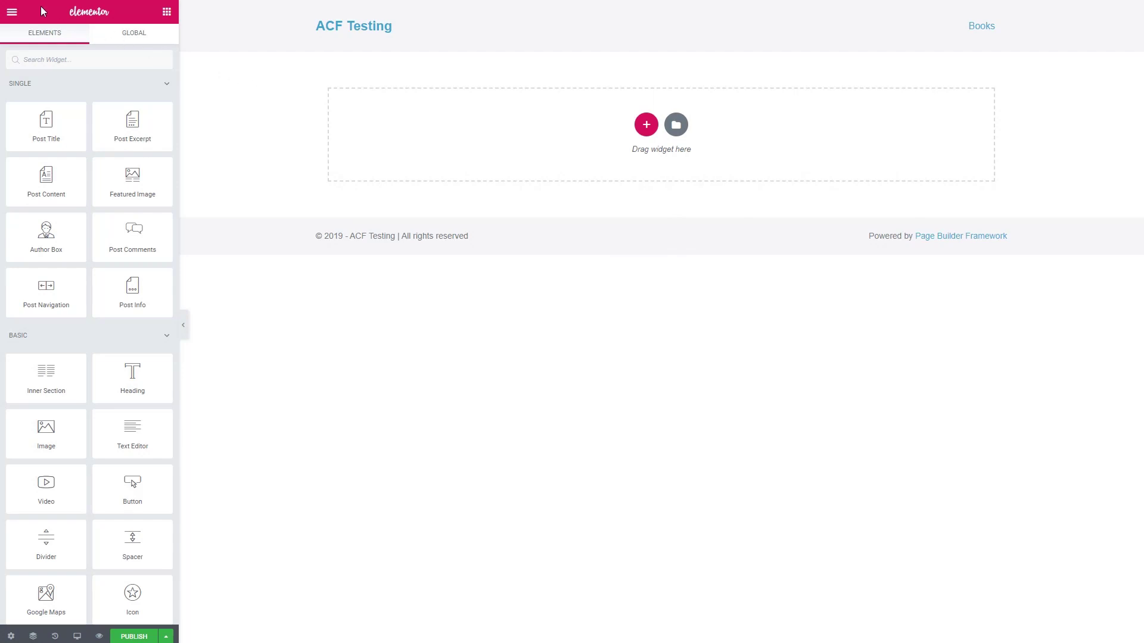
left_click(12, 14)
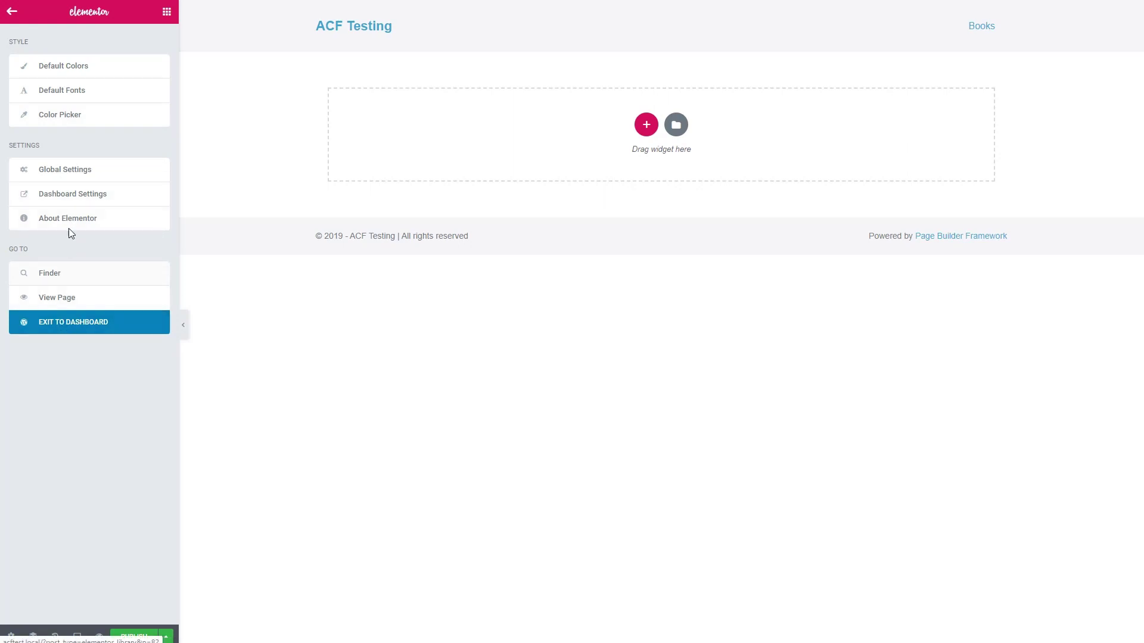
left_click(167, 12)
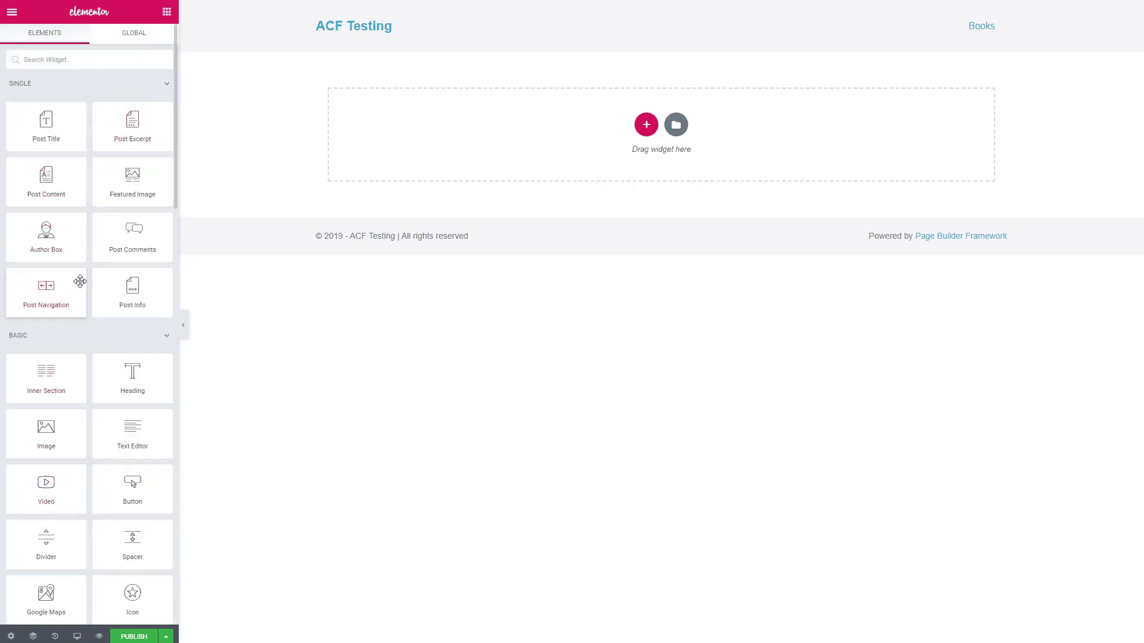
scroll(80, 281, "down", 20)
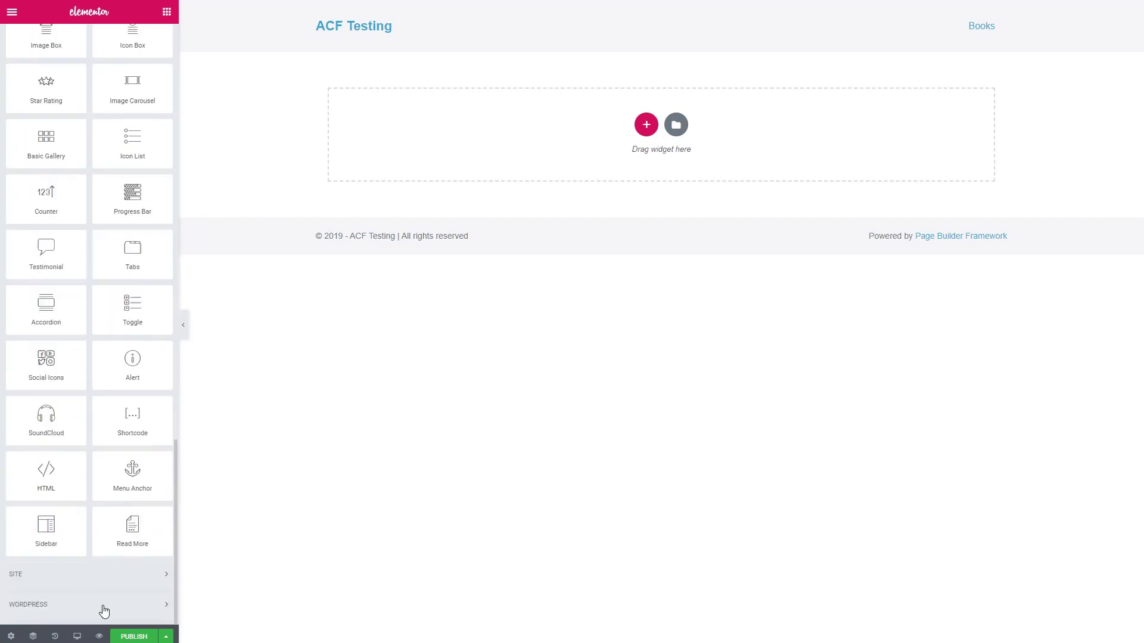
Step: Review the template's save options, its general settings and its dynamic content preview settings
left_click(163, 638)
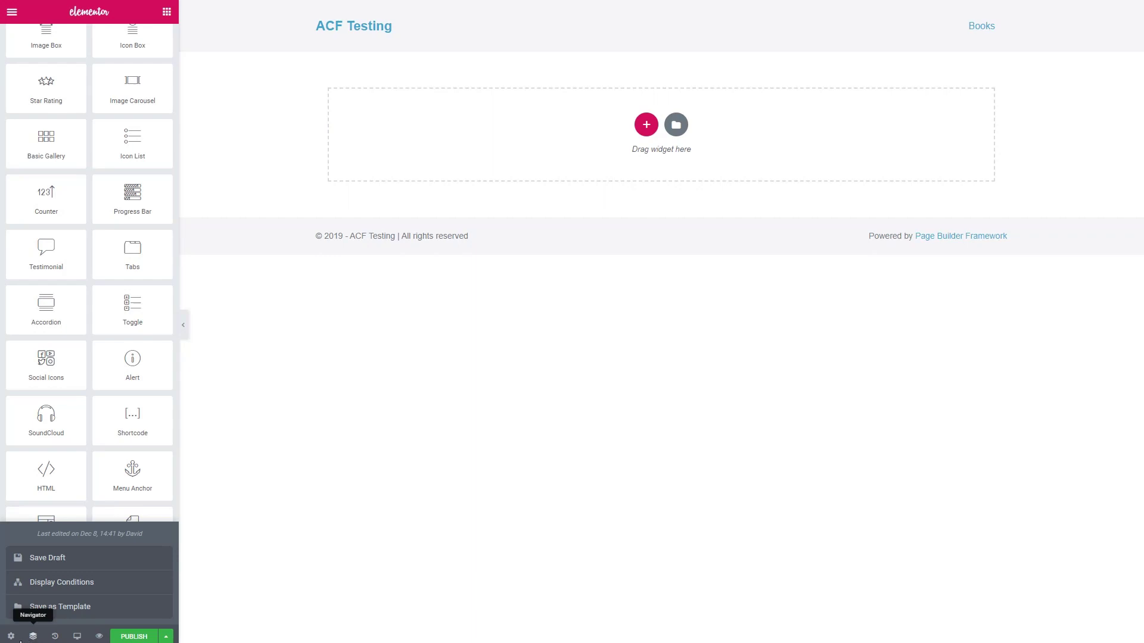
left_click(10, 637)
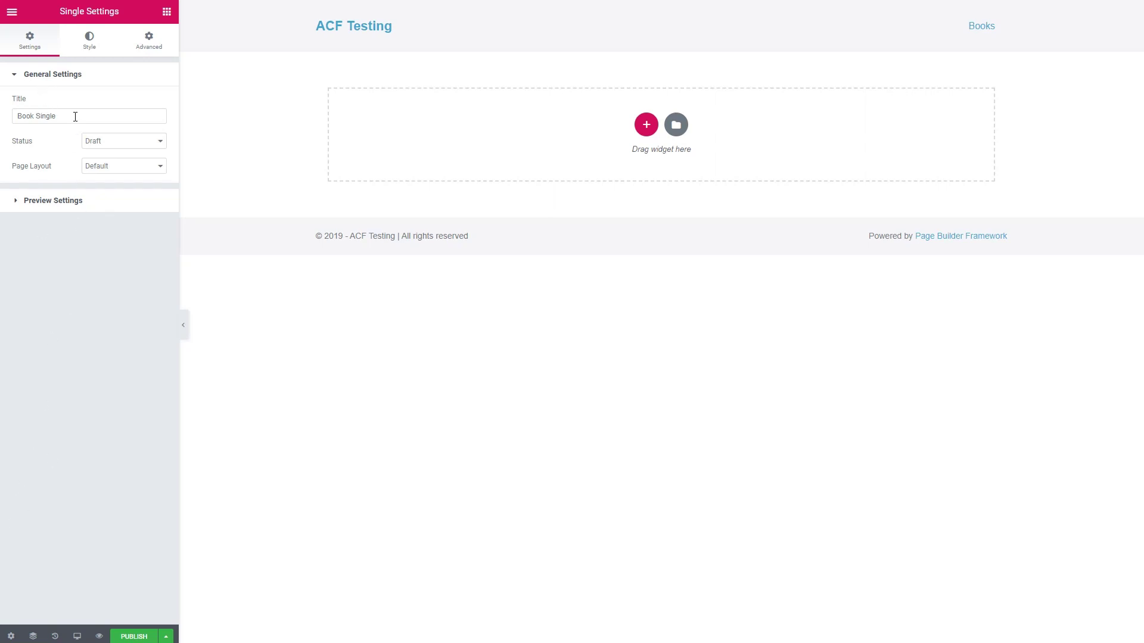
left_click(35, 200)
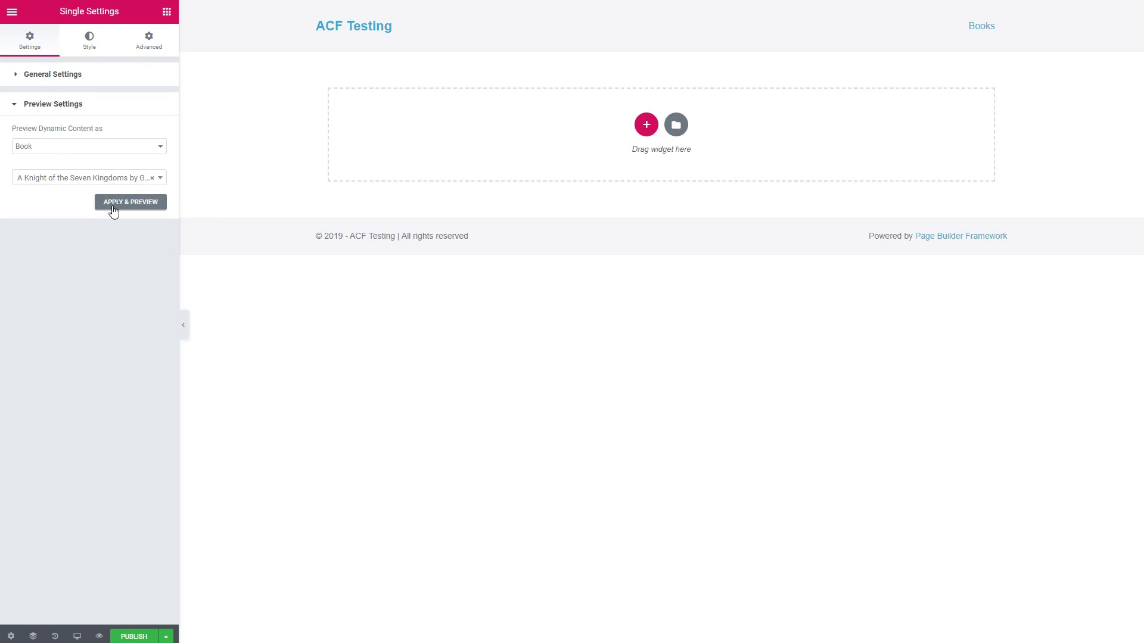
left_click(167, 13)
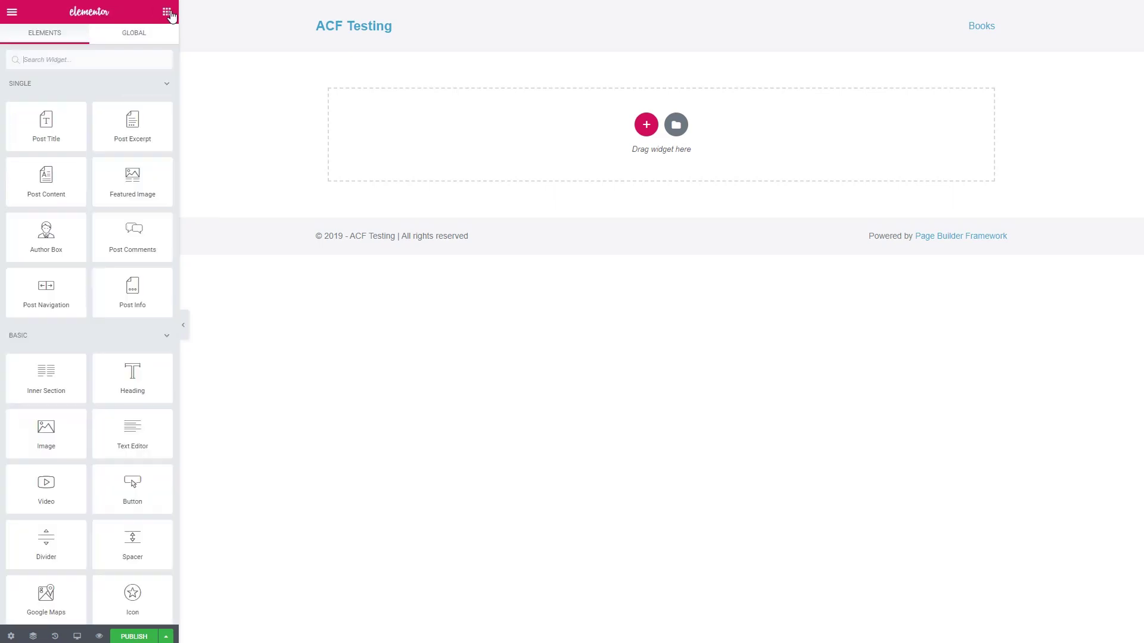
Step: Add a two-column section with a narrow first column and a wide second column to the empty template
left_click(676, 126)
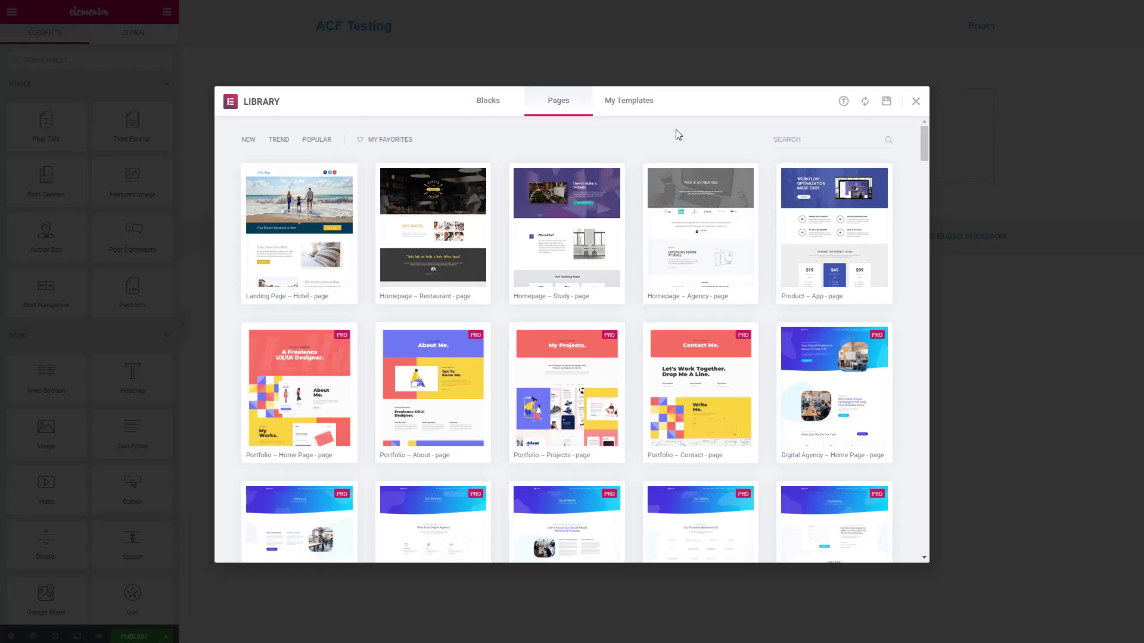
left_click(916, 101)
left_click(647, 126)
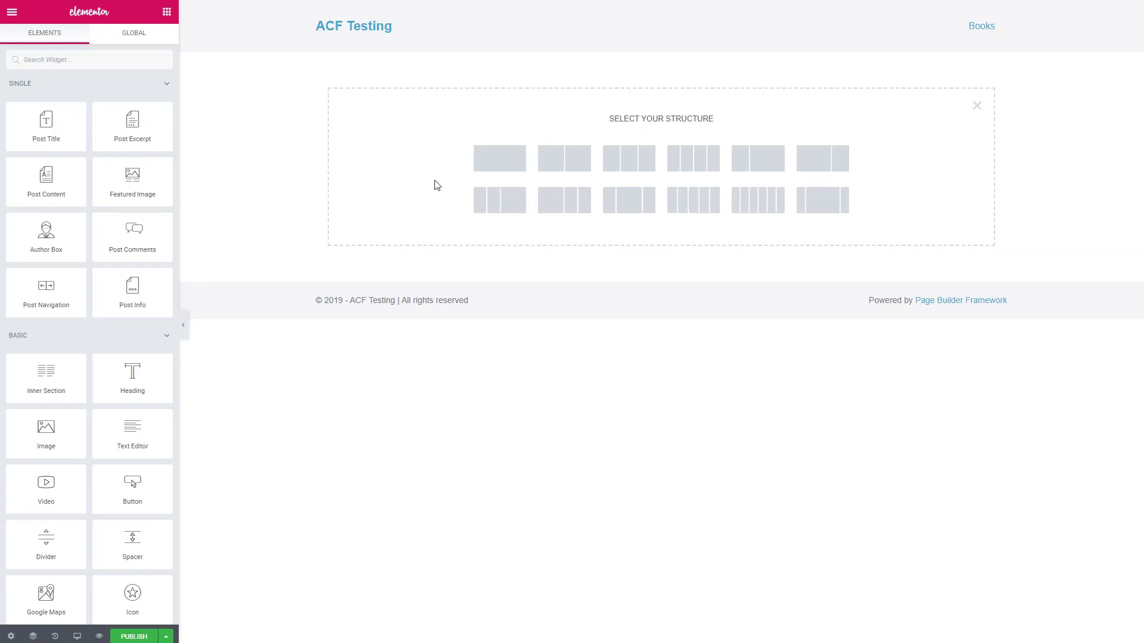
left_click(752, 167)
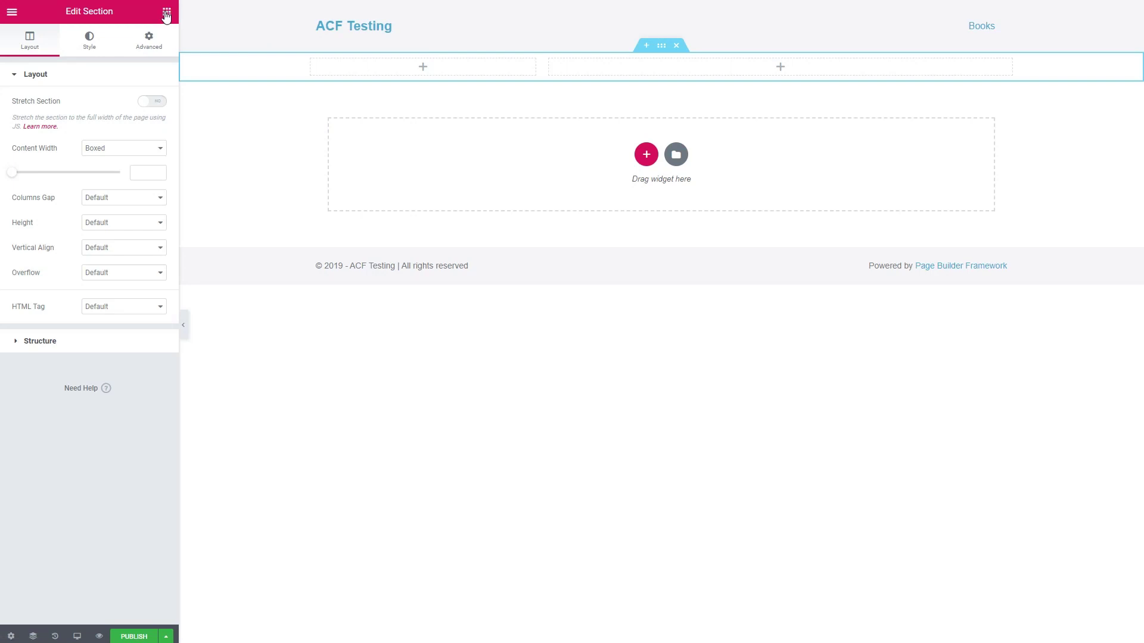
Step: Examine the new section's advanced margin and padding settings and return to the widget list
mouse_move(662, 46)
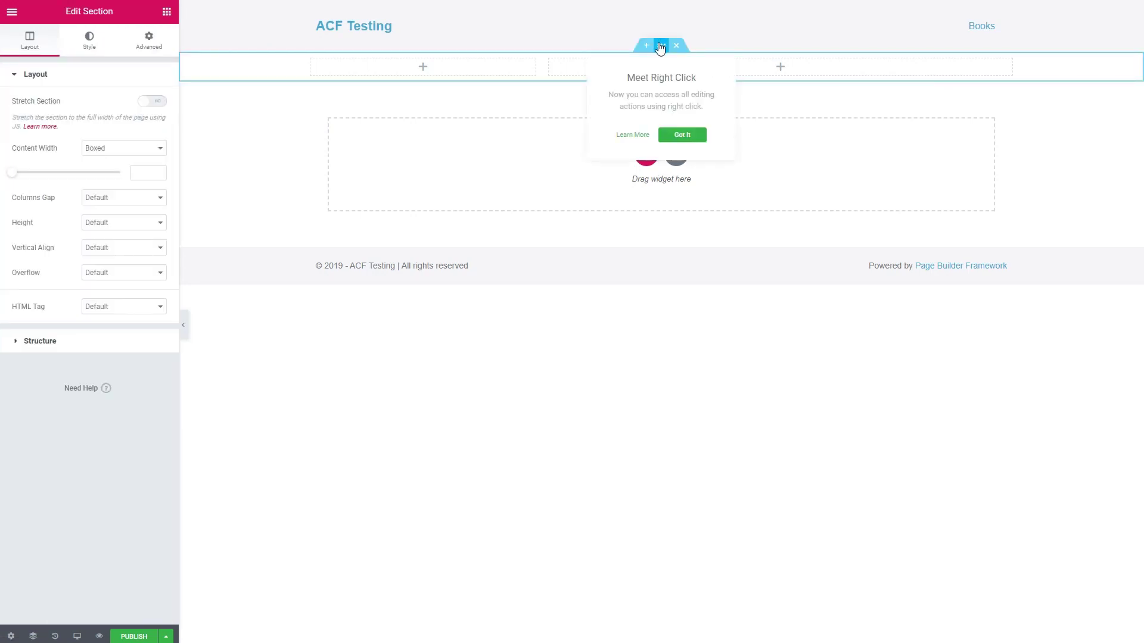
left_click(156, 45)
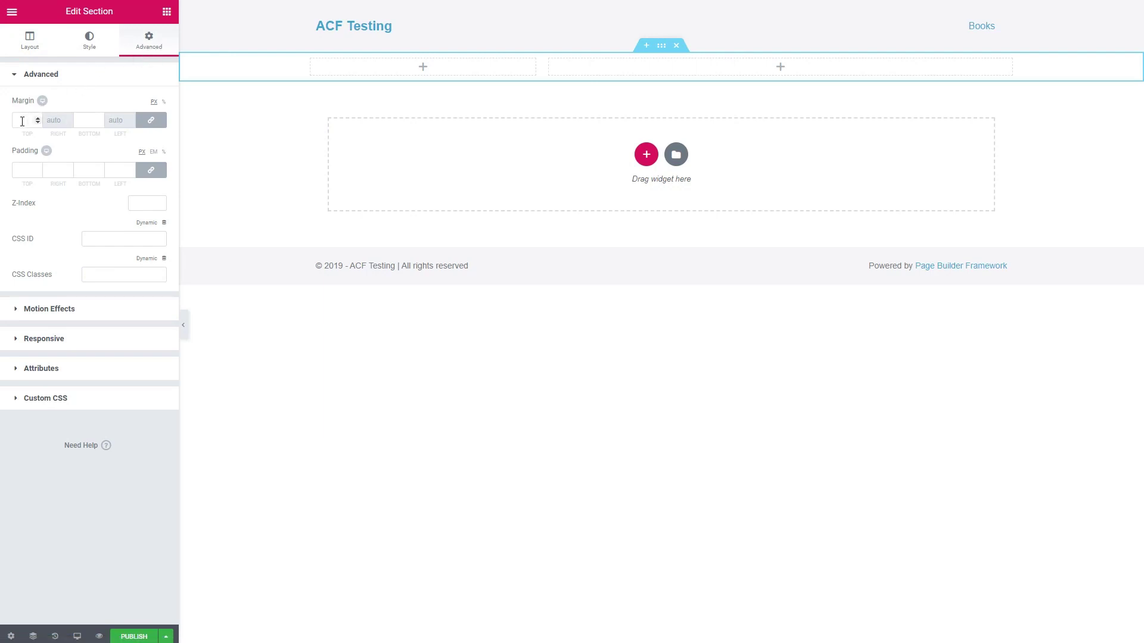
left_click(167, 12)
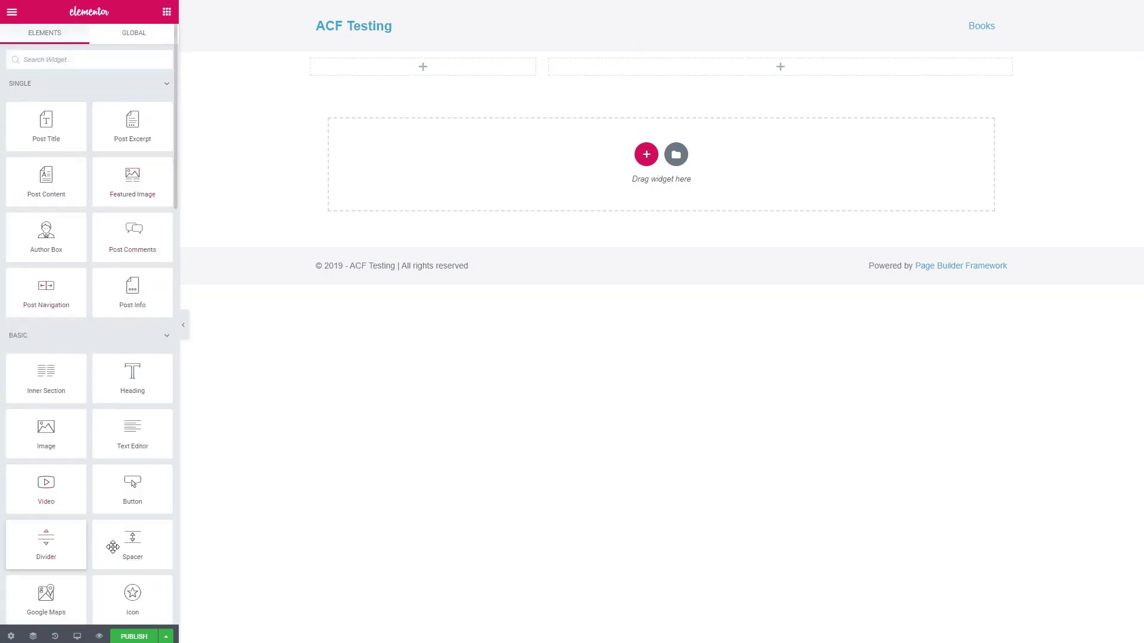
Step: Add a Spacer widget in its own section and move that section above the two-column section
left_click_drag(132, 554, 644, 149)
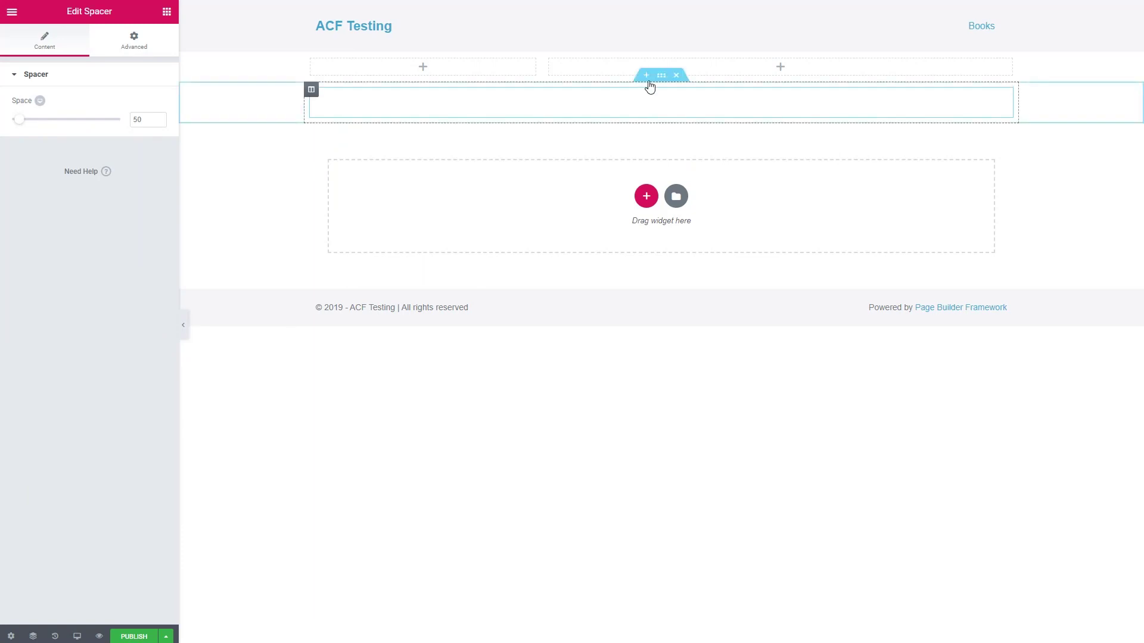
left_click_drag(659, 76, 659, 52)
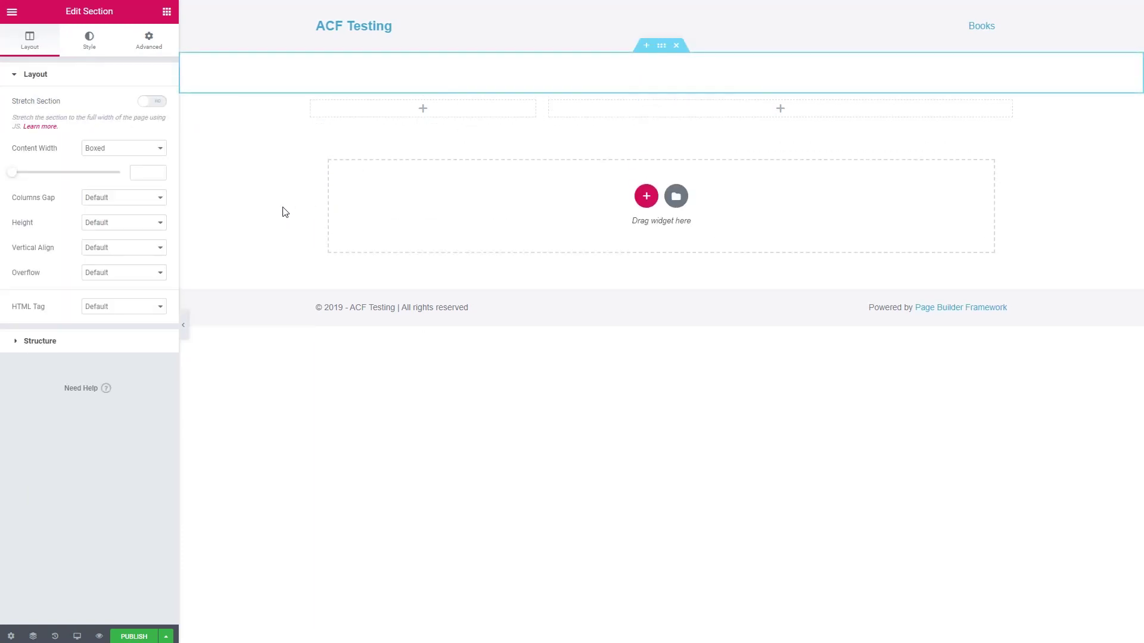
Step: Place a centered Featured Image widget sized Medium - 300 x 300 in the narrow column and review its style and advanced settings
left_click(167, 13)
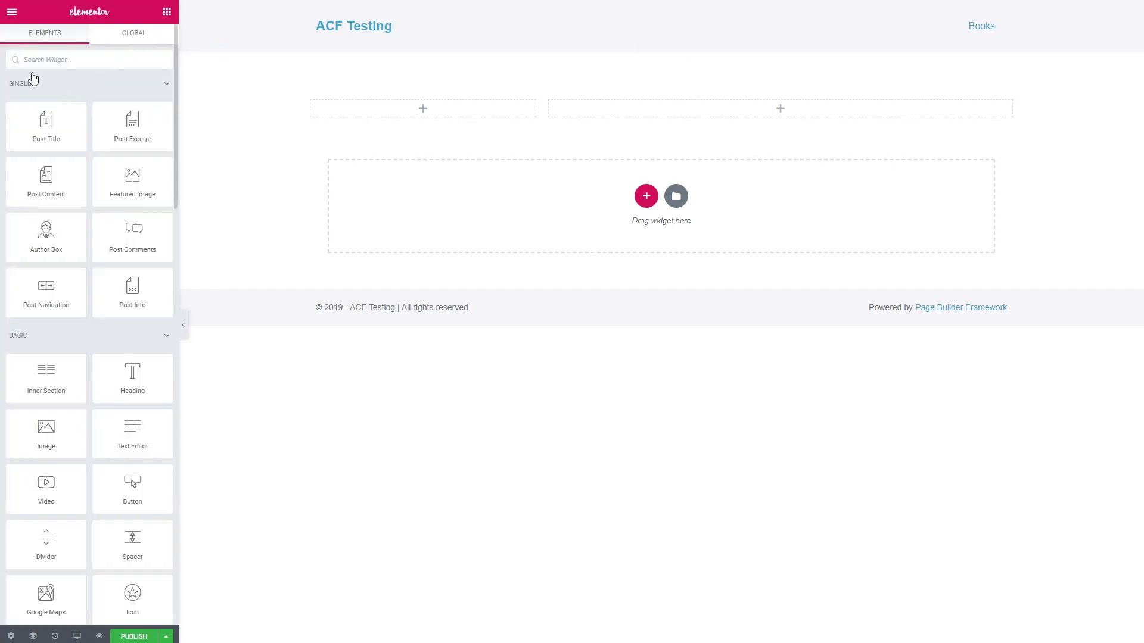
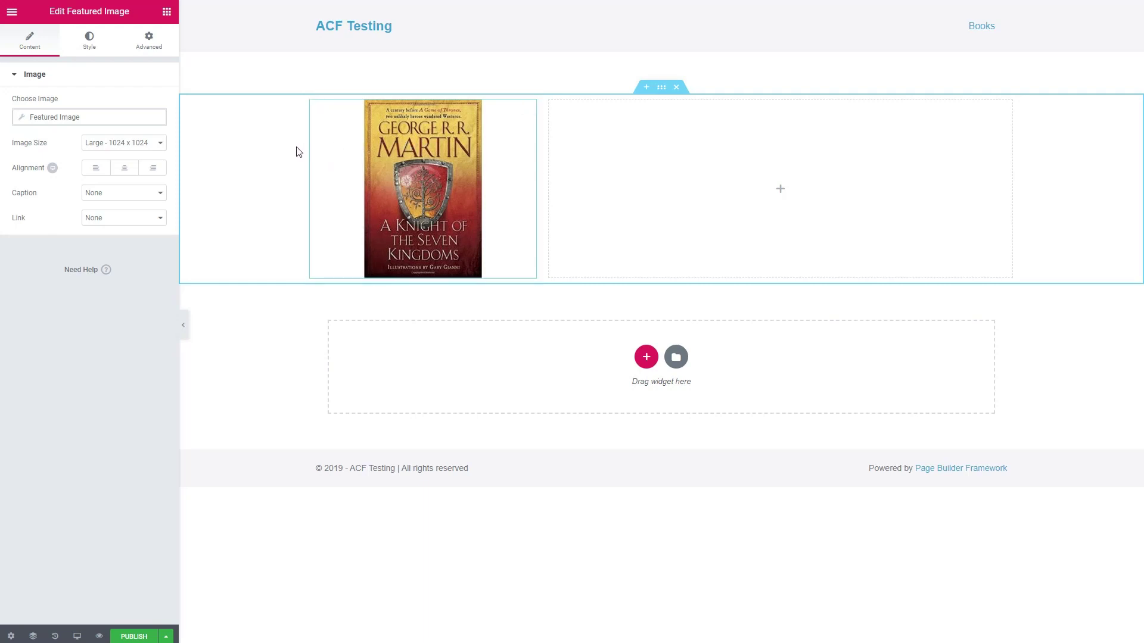
left_click(160, 146)
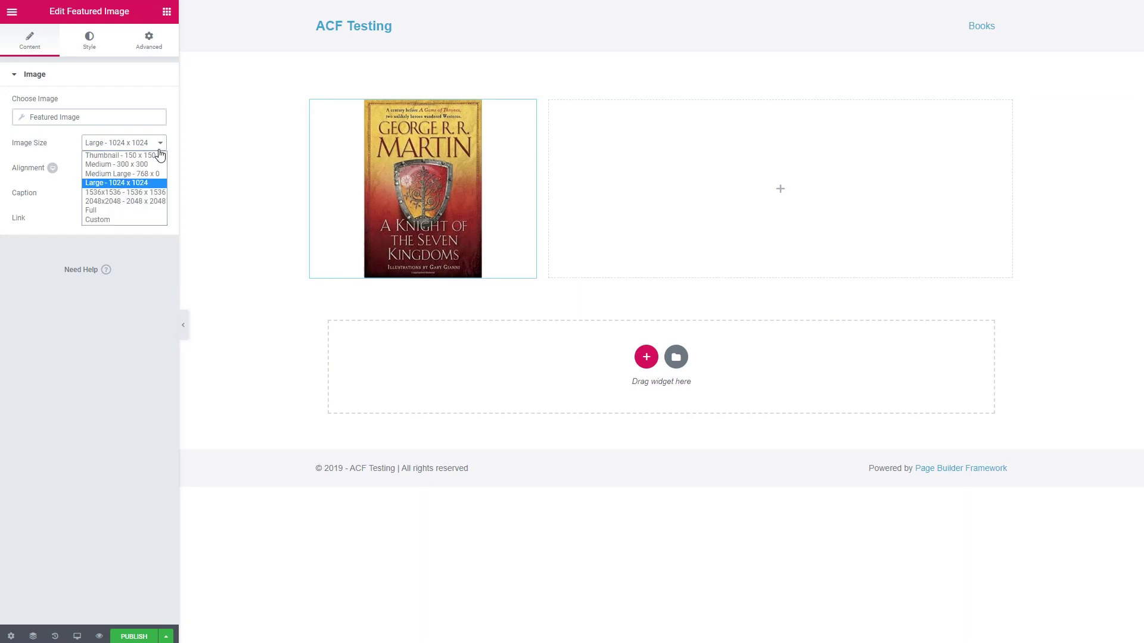
left_click(155, 165)
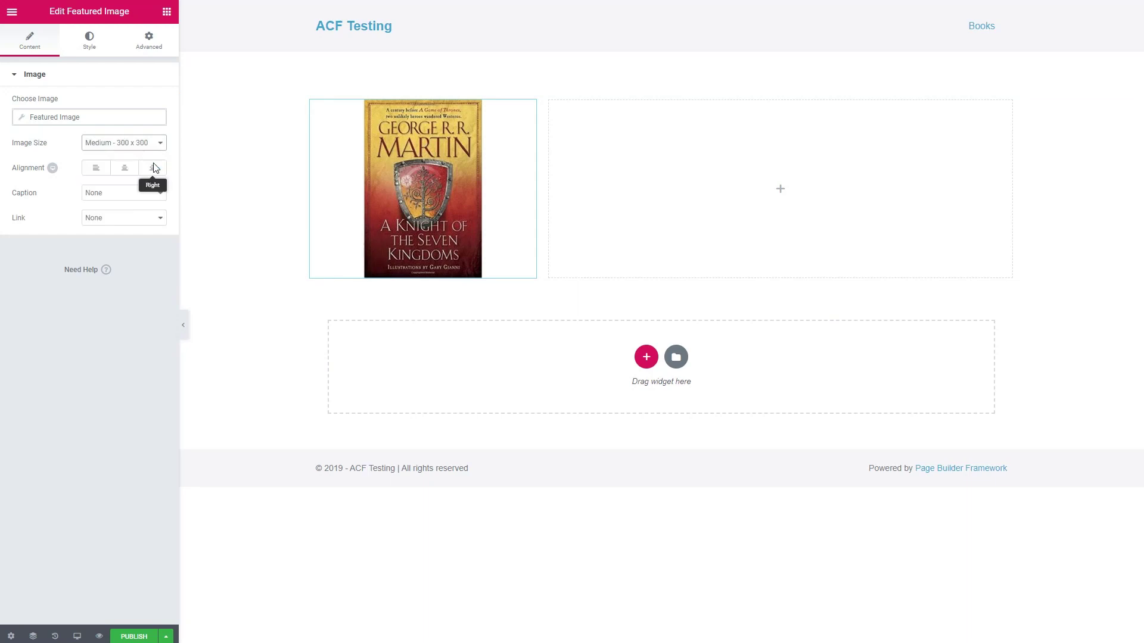
left_click(123, 170)
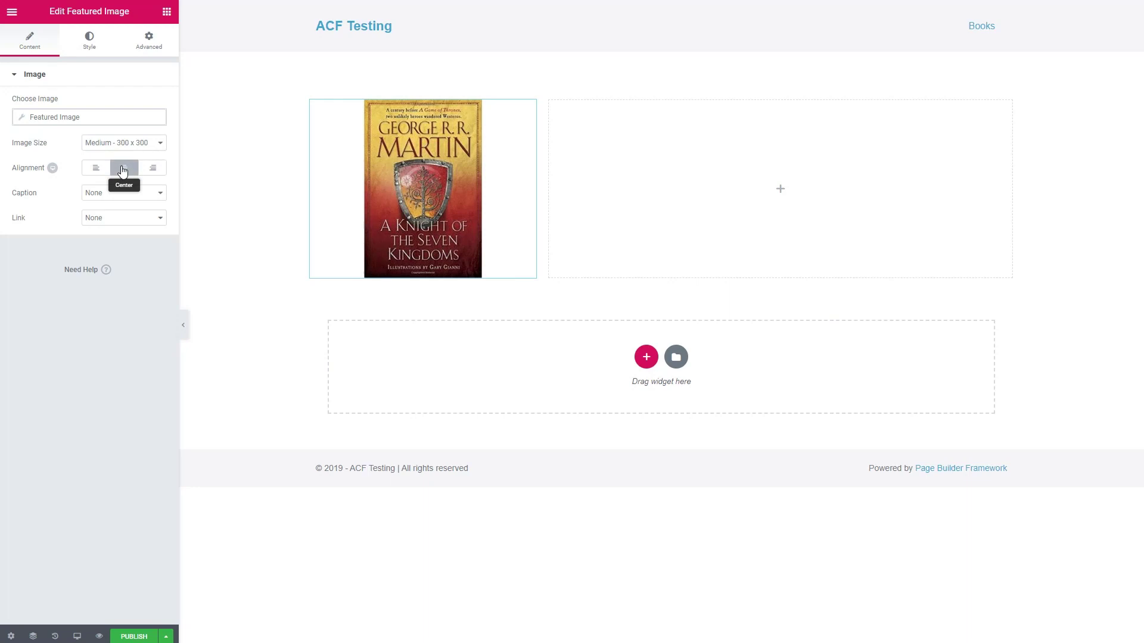
left_click(89, 40)
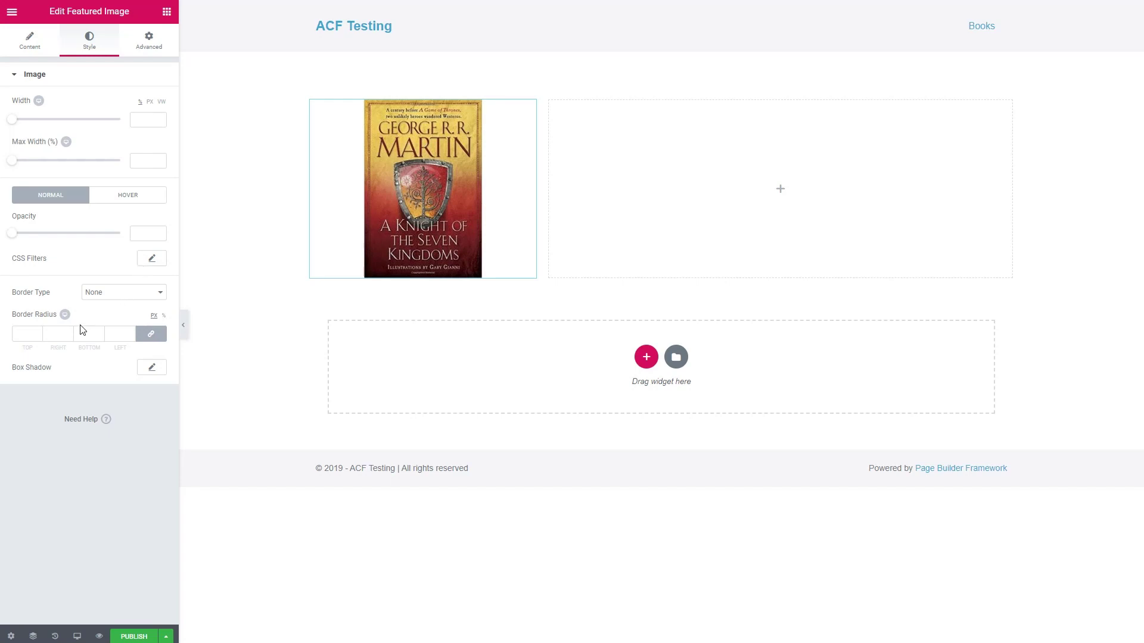
left_click(149, 43)
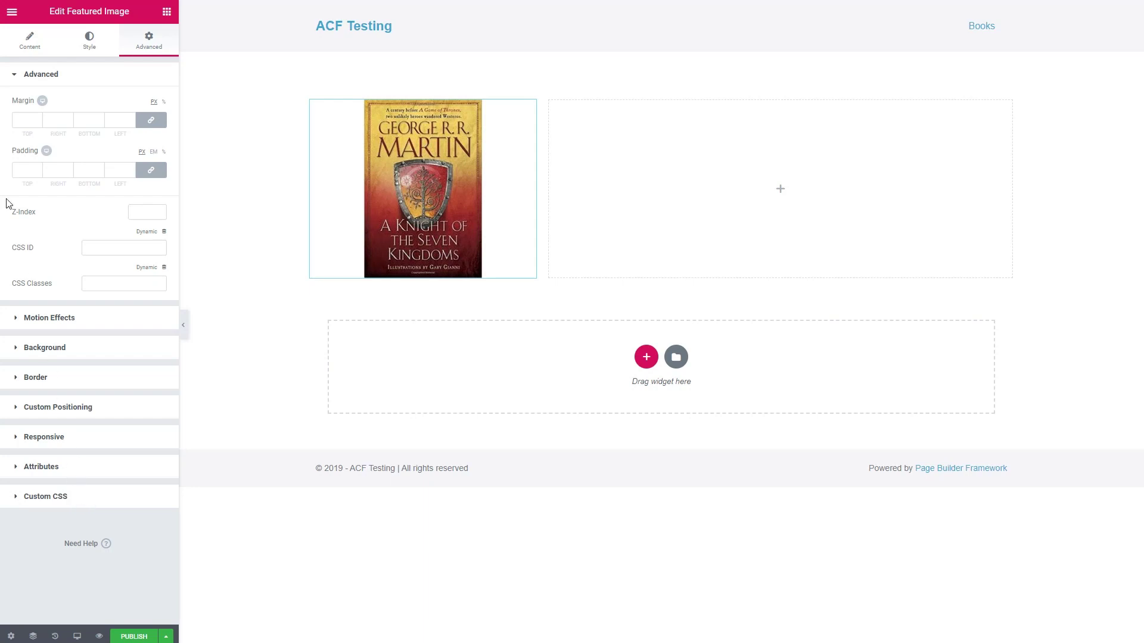
left_click(33, 40)
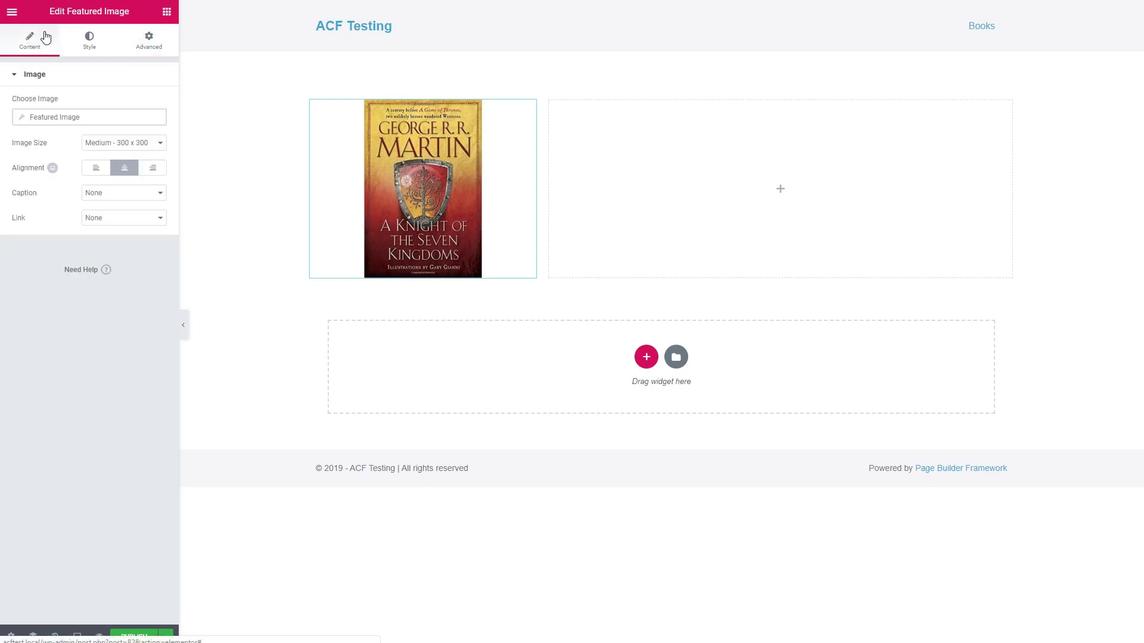
Step: Fill the wide column with a Post Title widget, a Post Info widget beneath it, and a Post Content widget below both
left_click(167, 11)
left_click_drag(31, 123, 605, 113)
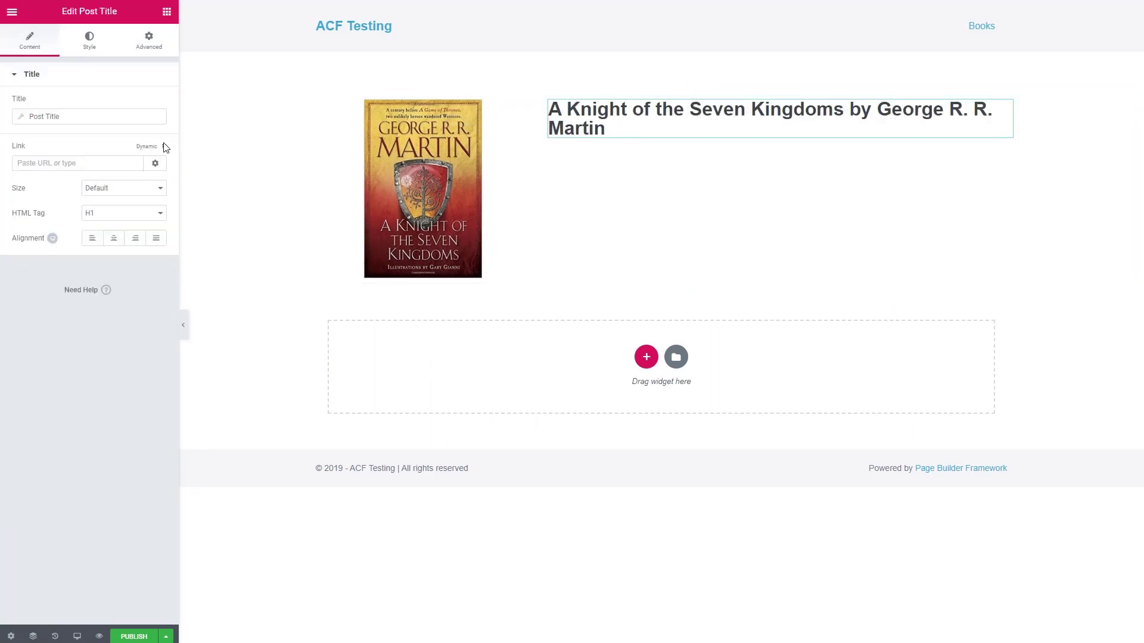
left_click(167, 12)
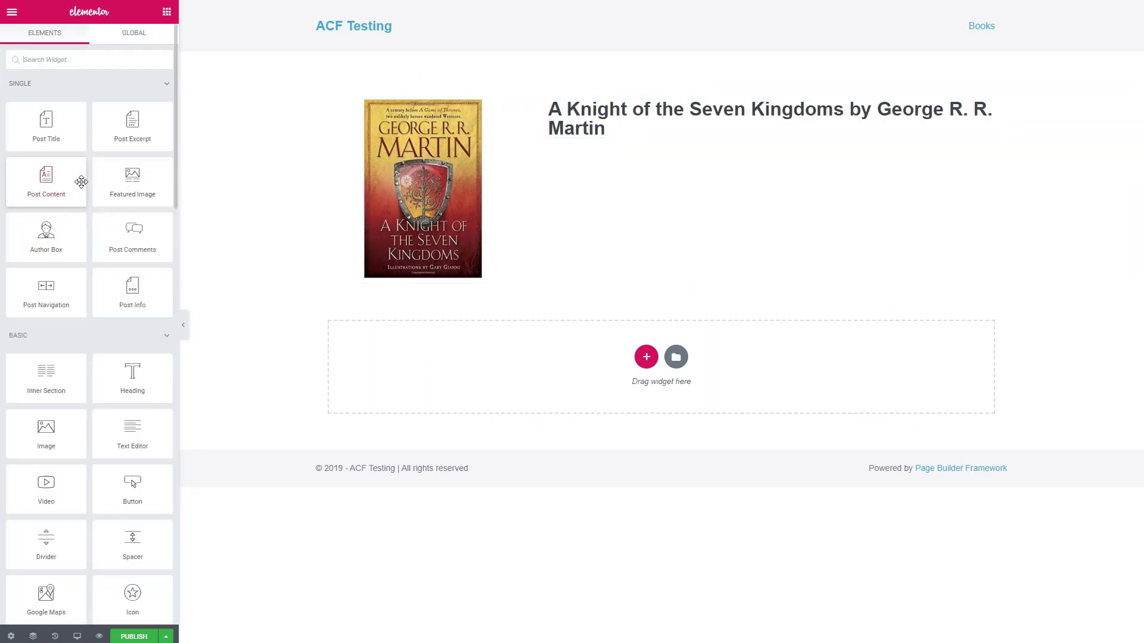
left_click_drag(123, 281, 531, 129)
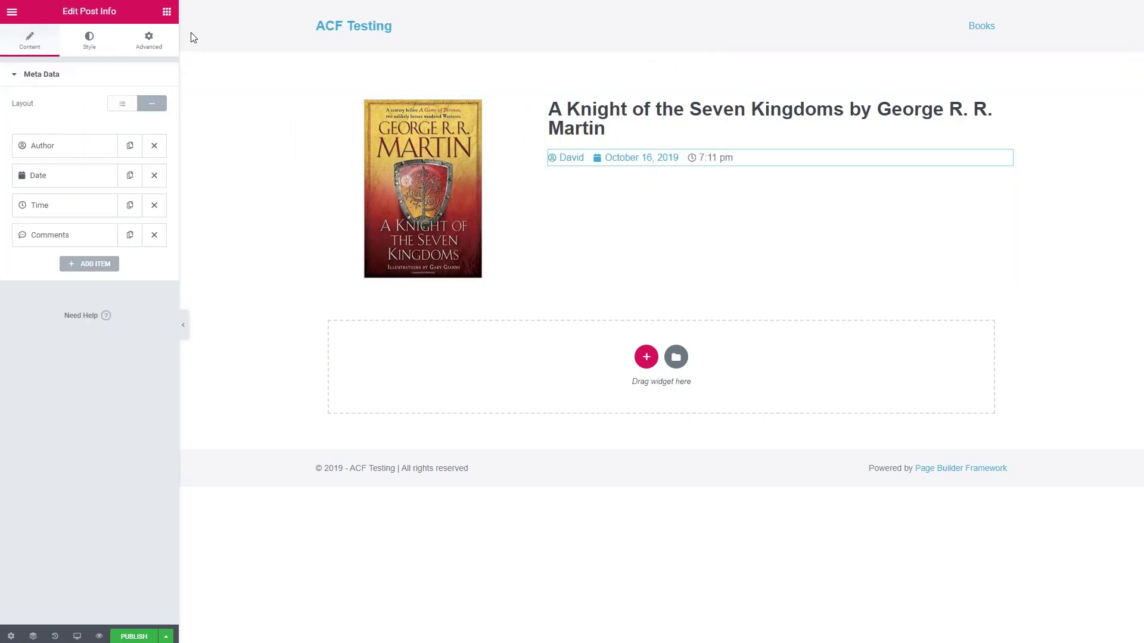
left_click(167, 12)
left_click_drag(51, 169, 620, 158)
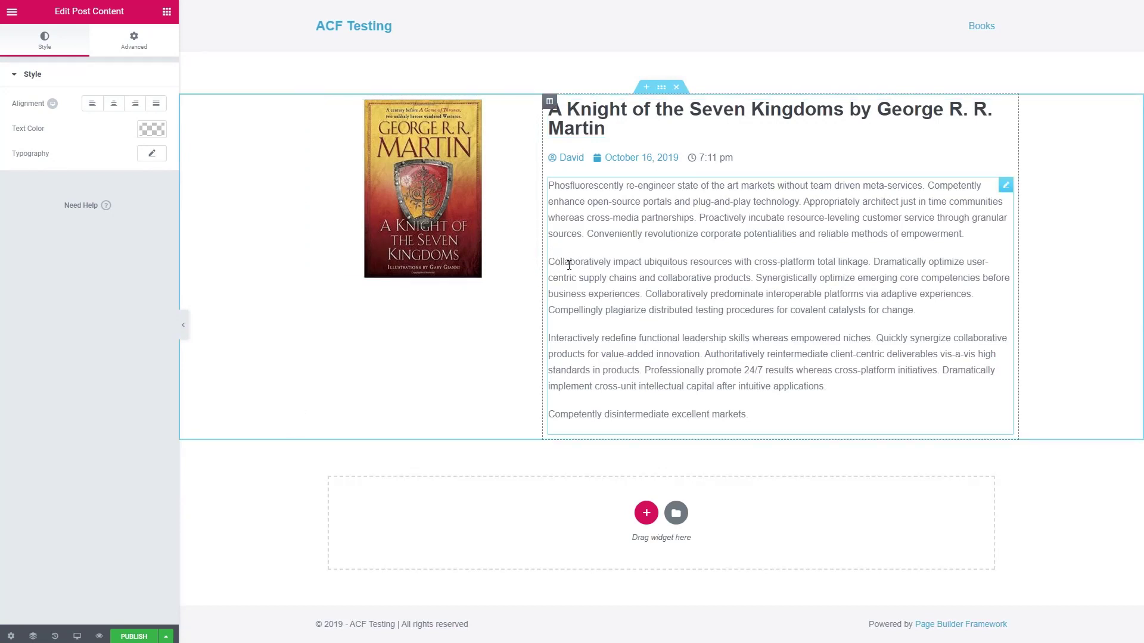
Step: Examine the Post Title's content and style settings, and the Post Info's metadata items and its list, icon and text styles
left_click(623, 113)
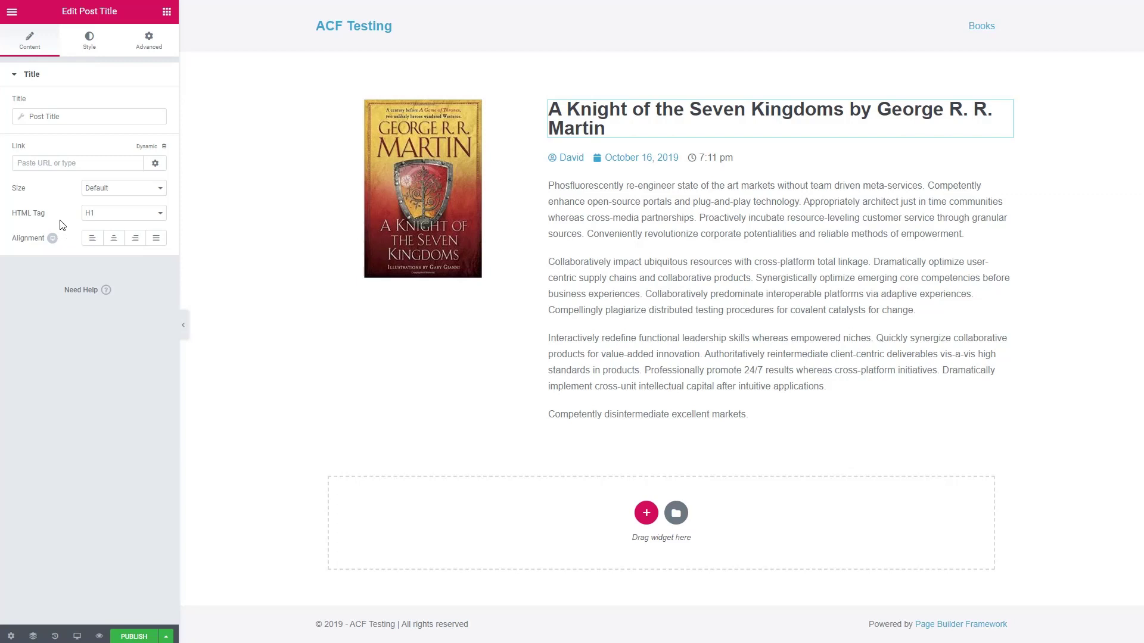
left_click(84, 48)
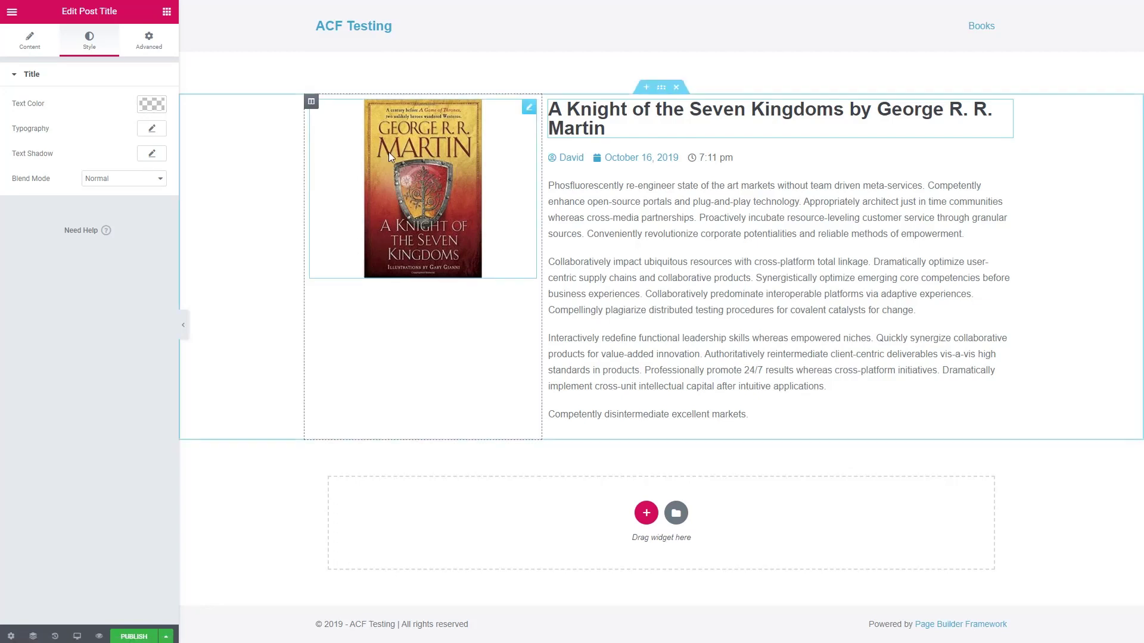
left_click(620, 158)
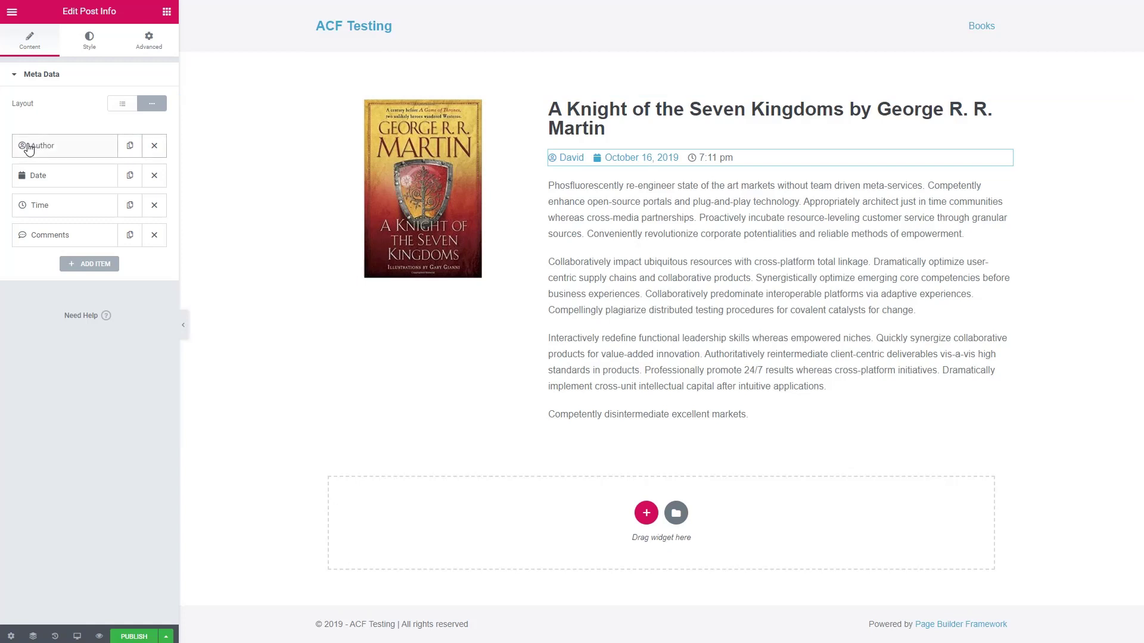
left_click_drag(34, 146, 90, 145)
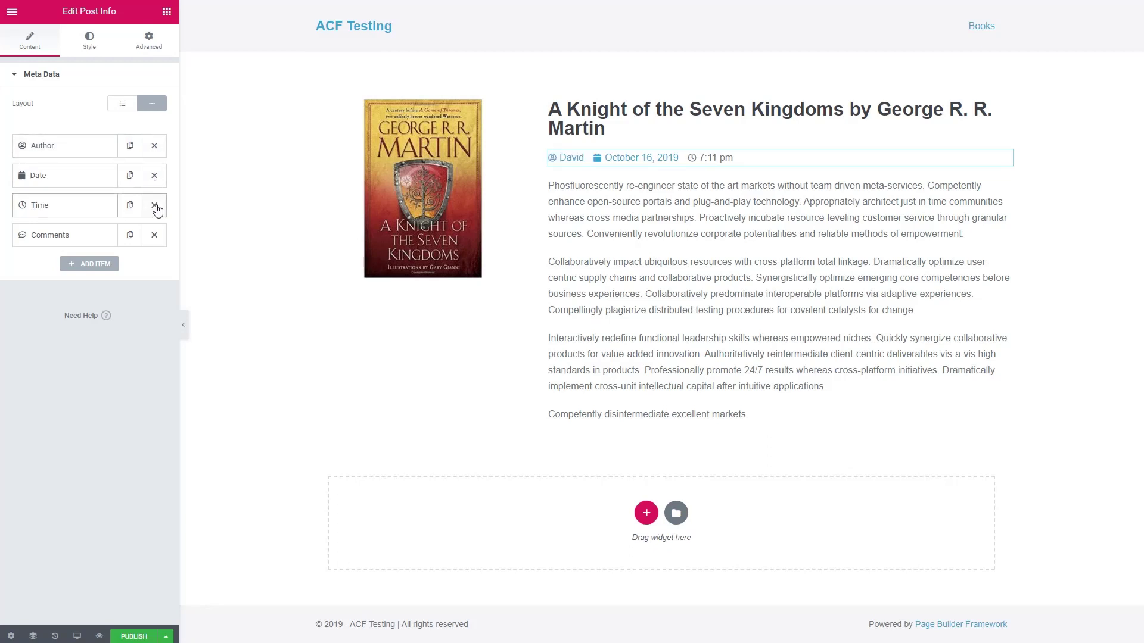
left_click(67, 147)
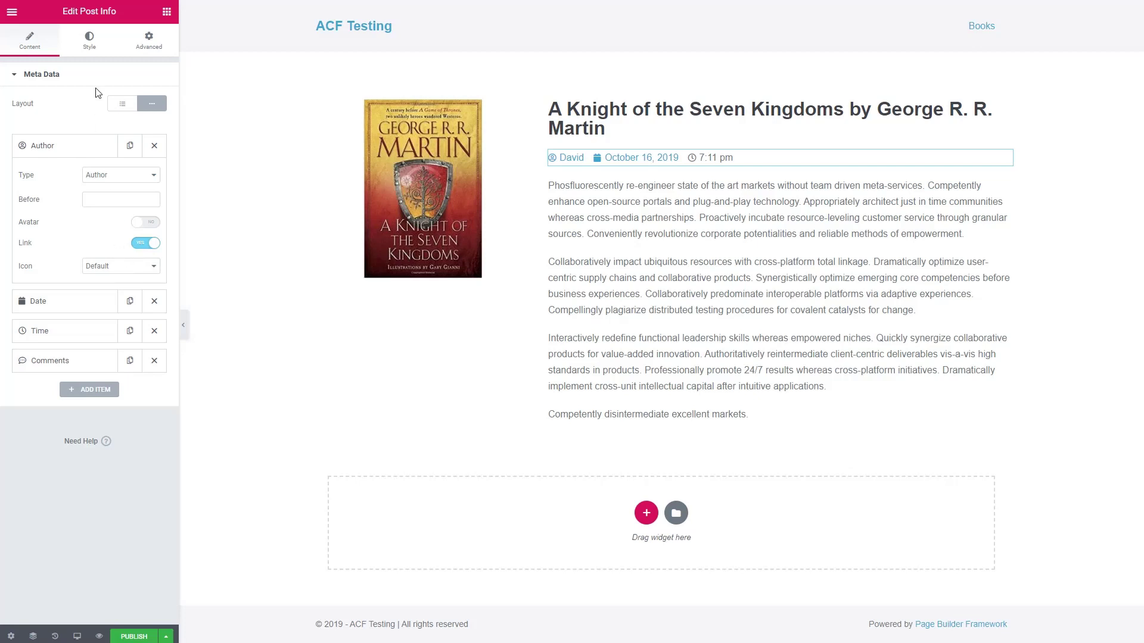
left_click(95, 42)
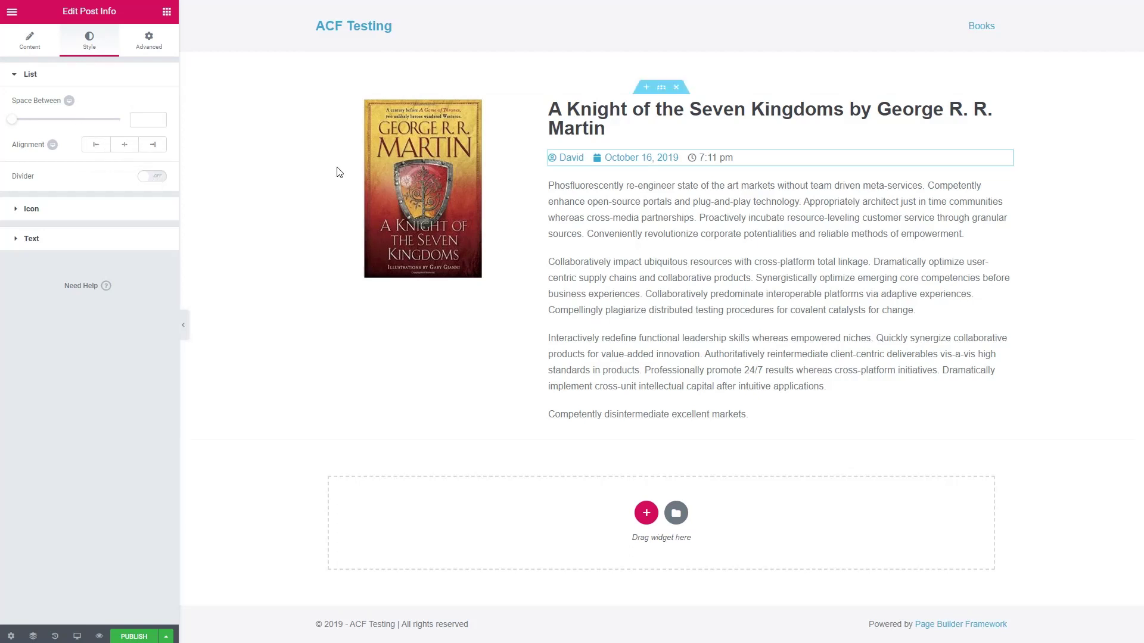
left_click(18, 209)
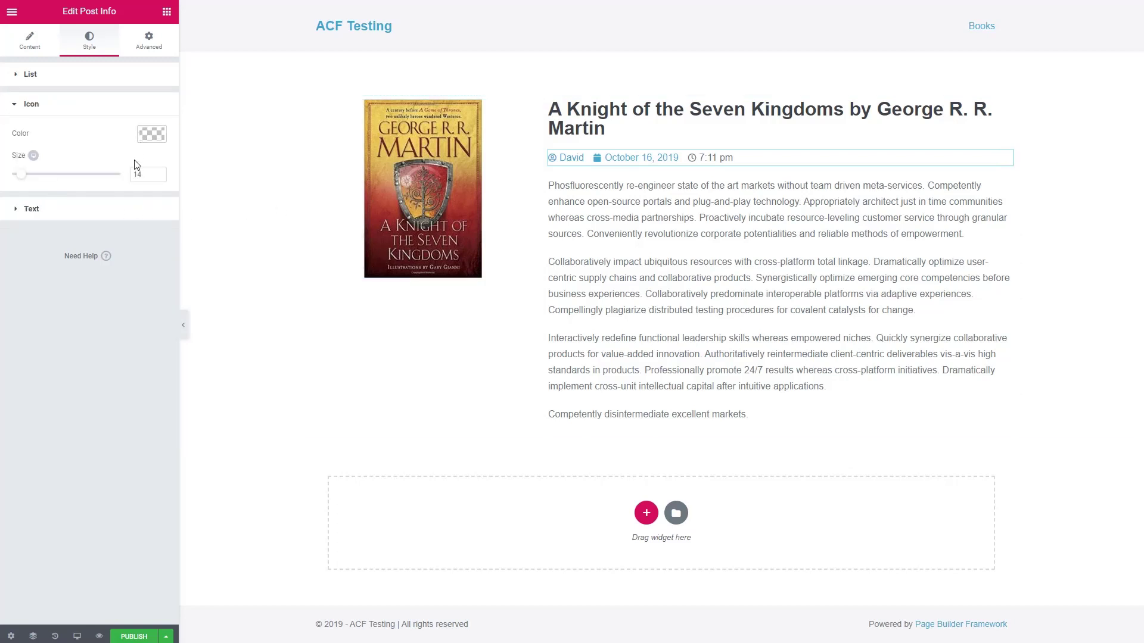
left_click(22, 209)
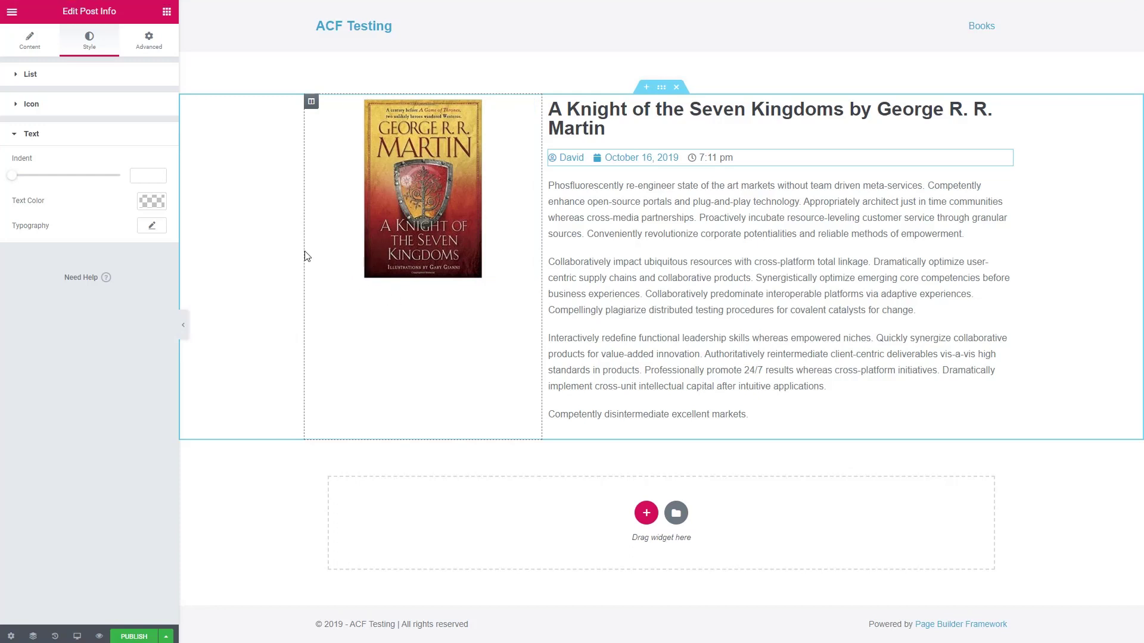
Step: Add an Image widget below the book cover in the narrow column, centered and sized Medium - 300 x 300
left_click(166, 12)
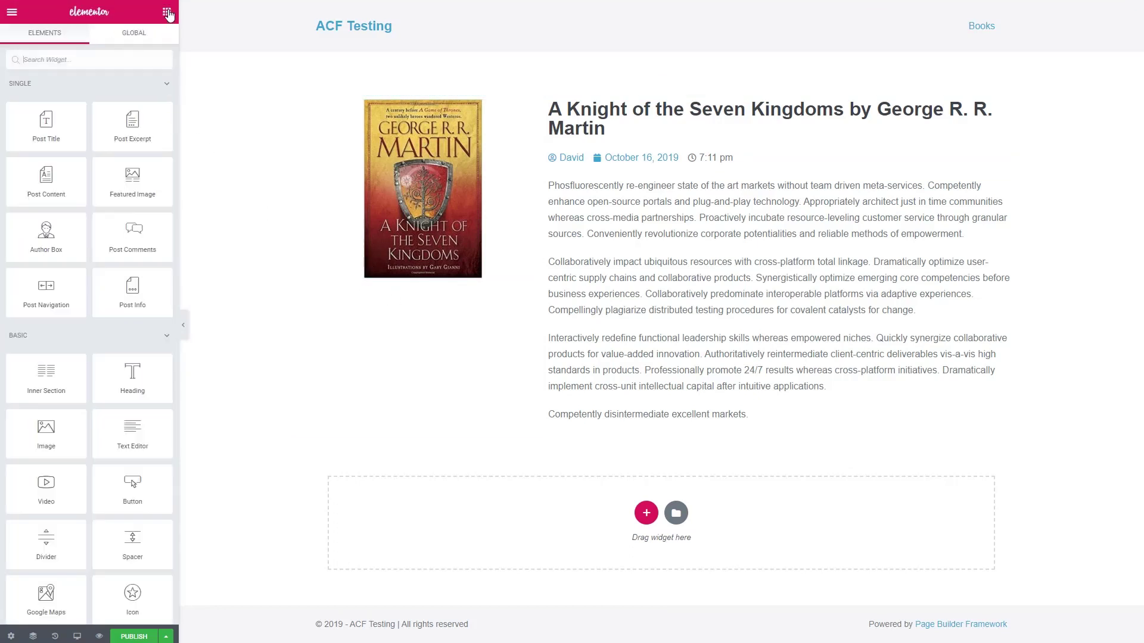
left_click_drag(48, 429, 393, 287)
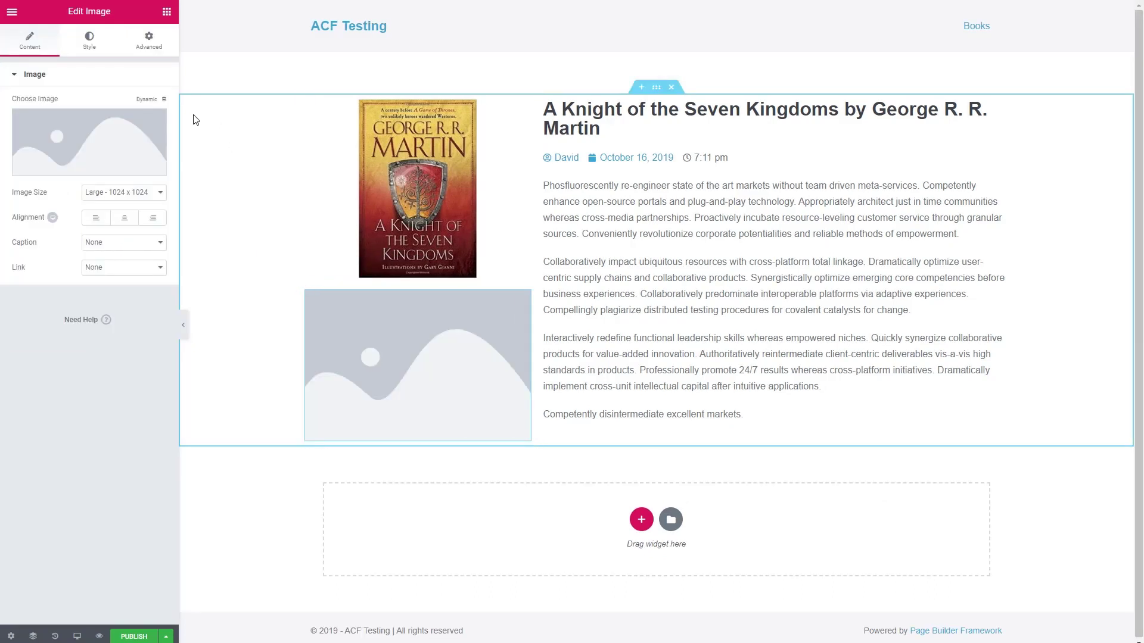
mouse_move(79, 126)
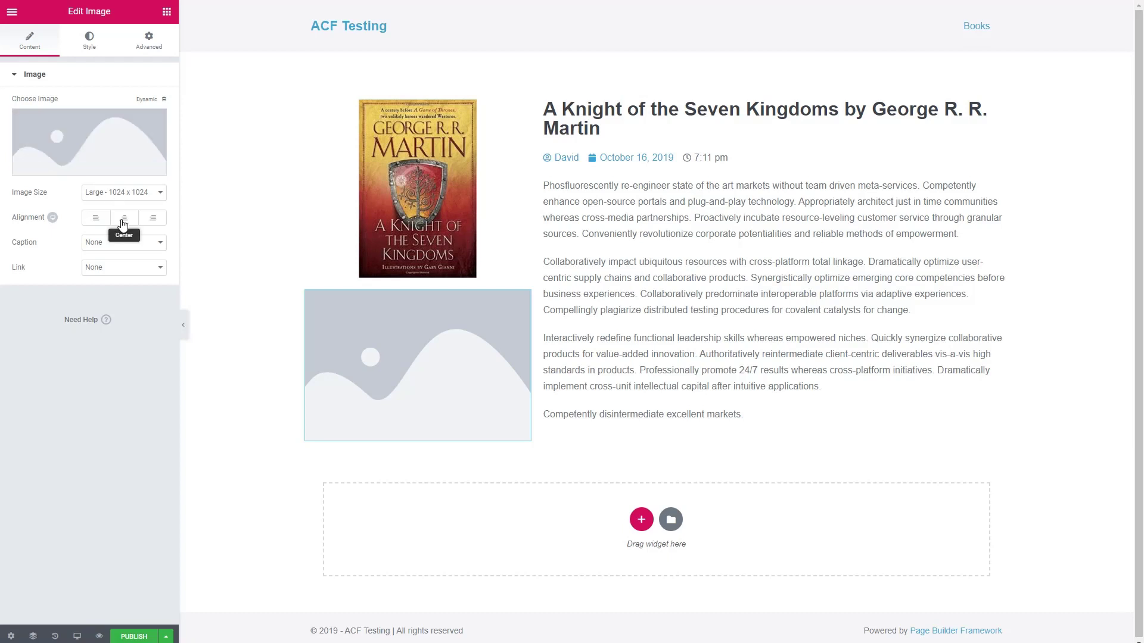
left_click(128, 191)
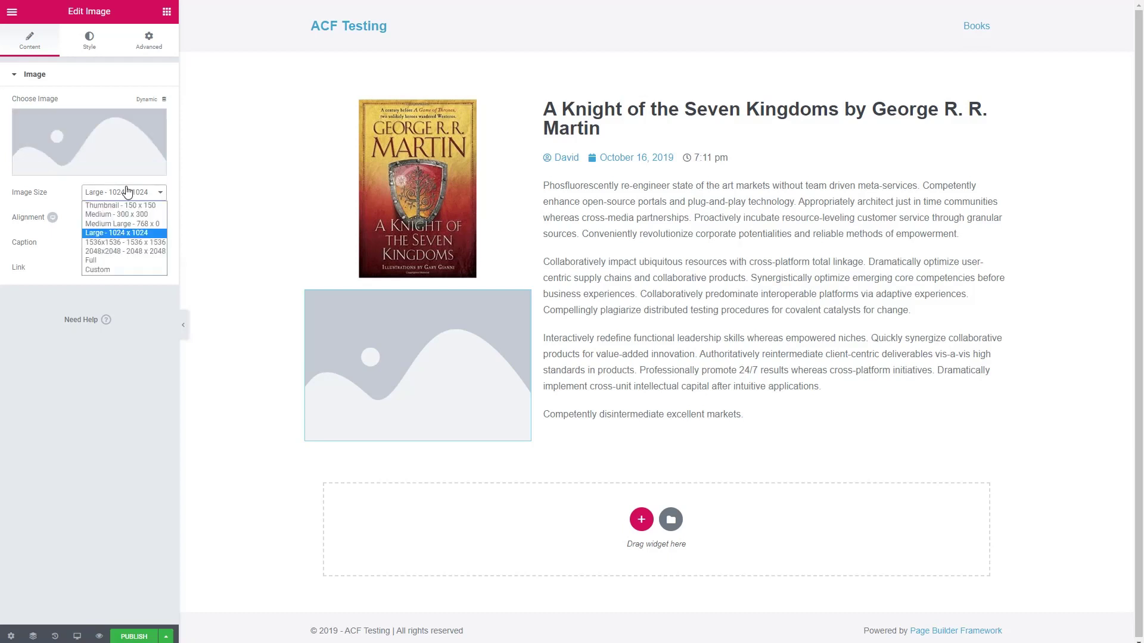
left_click(123, 214)
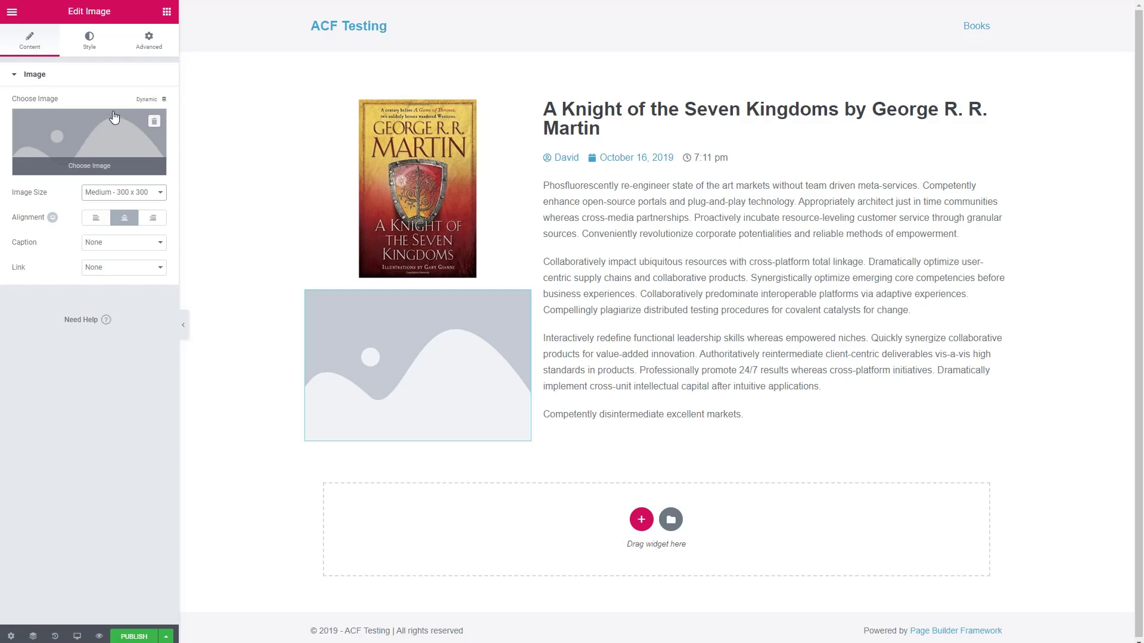
Step: Set the new image's dynamic source to ACF Image Field with the Author's Photo key
left_click(146, 101)
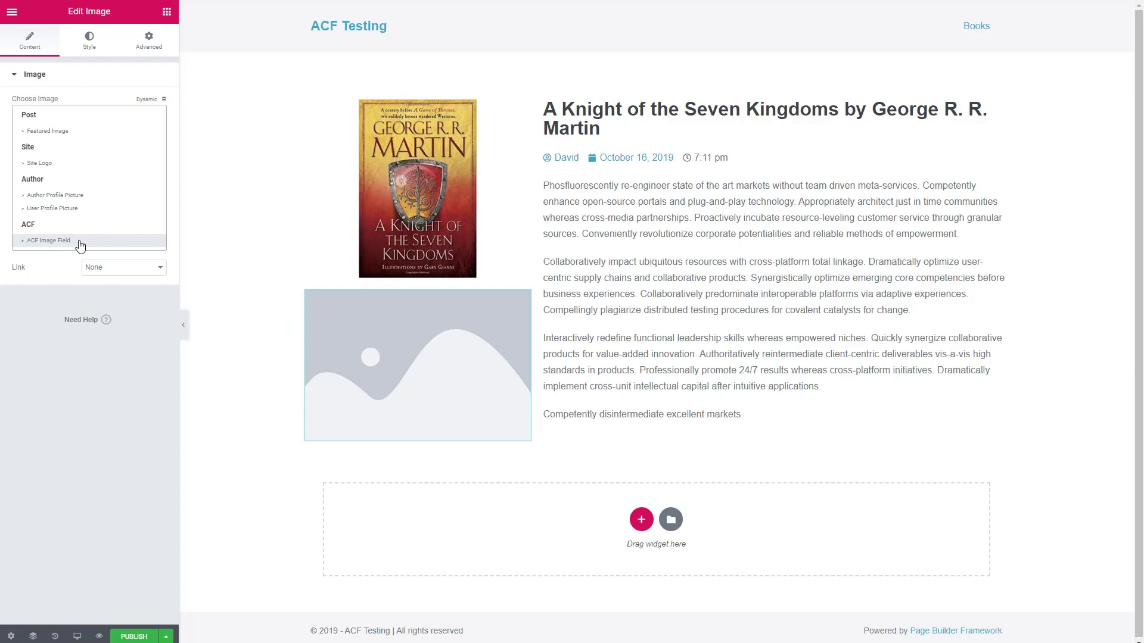
left_click(30, 241)
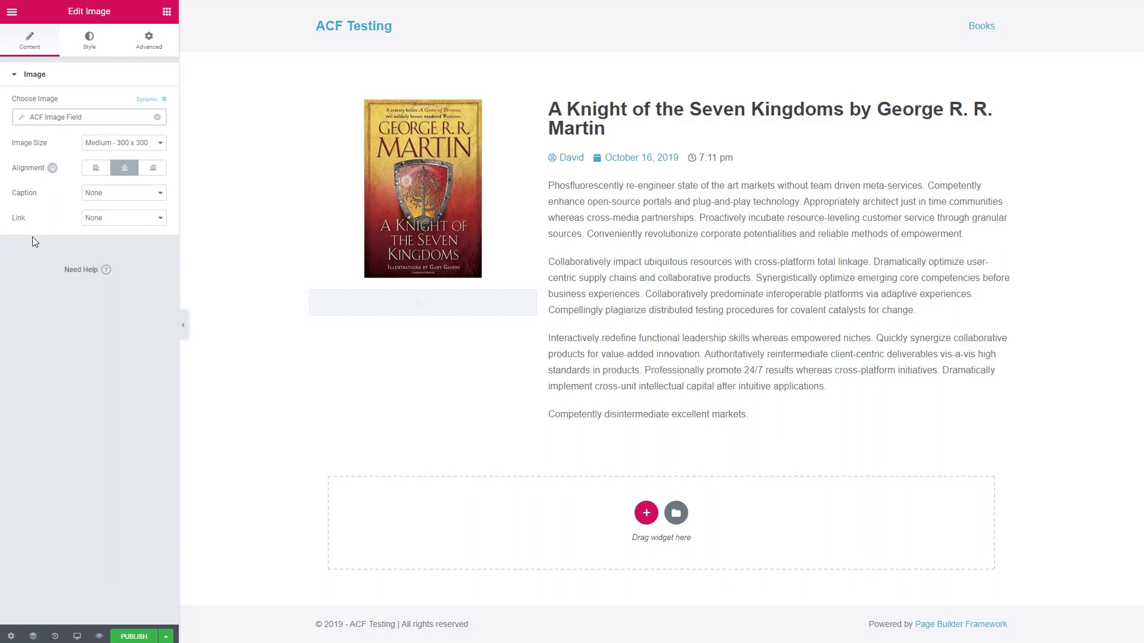
left_click(22, 118)
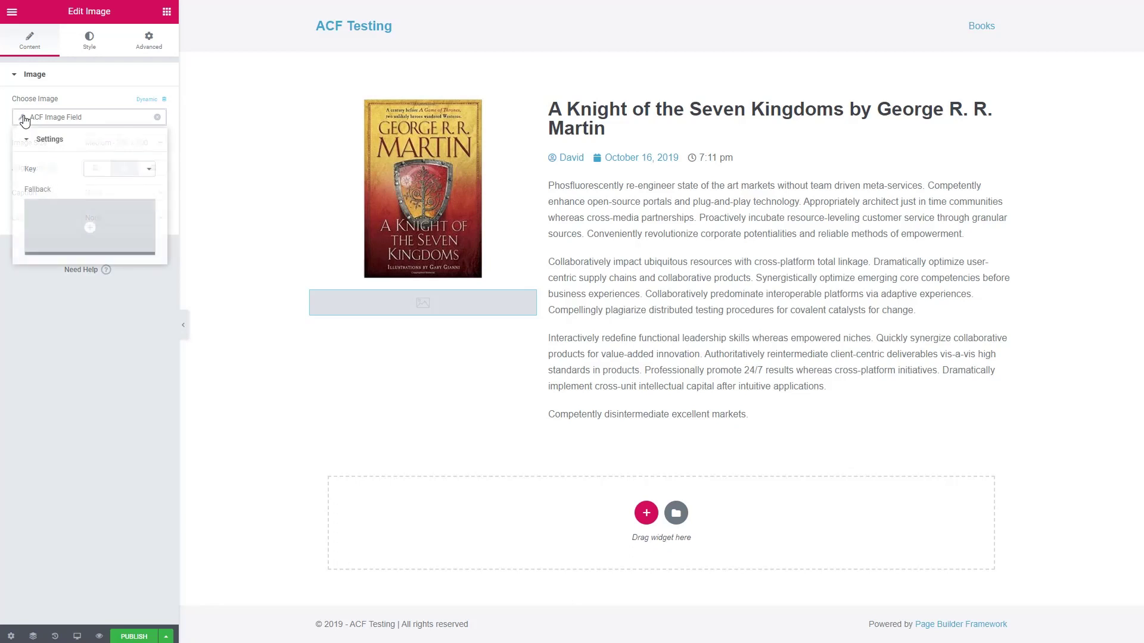
left_click(105, 170)
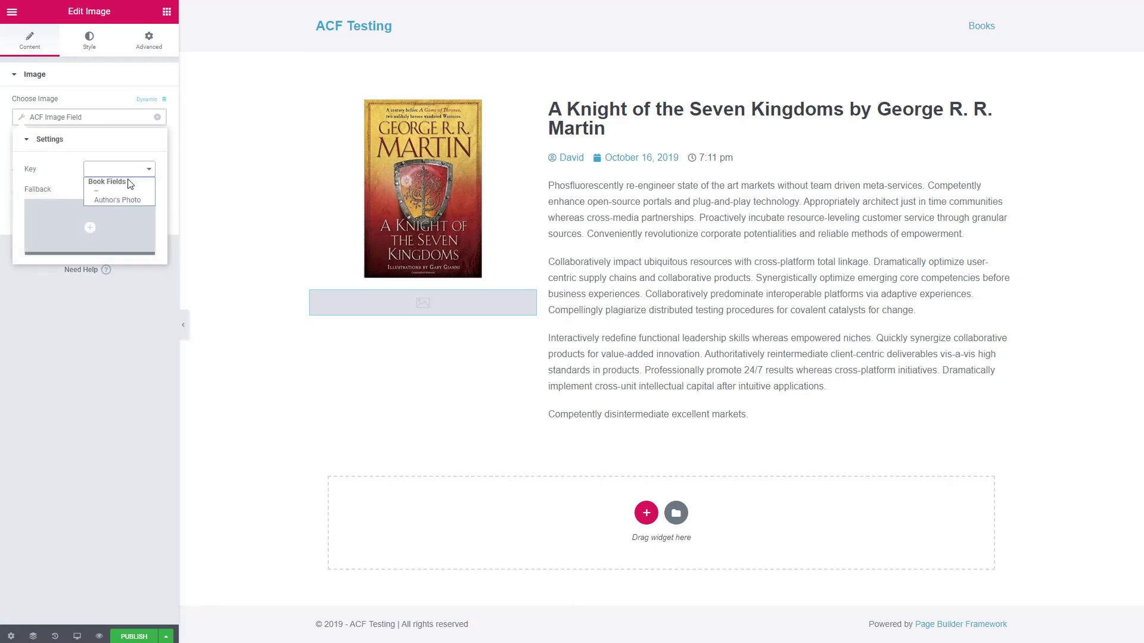
left_click(104, 201)
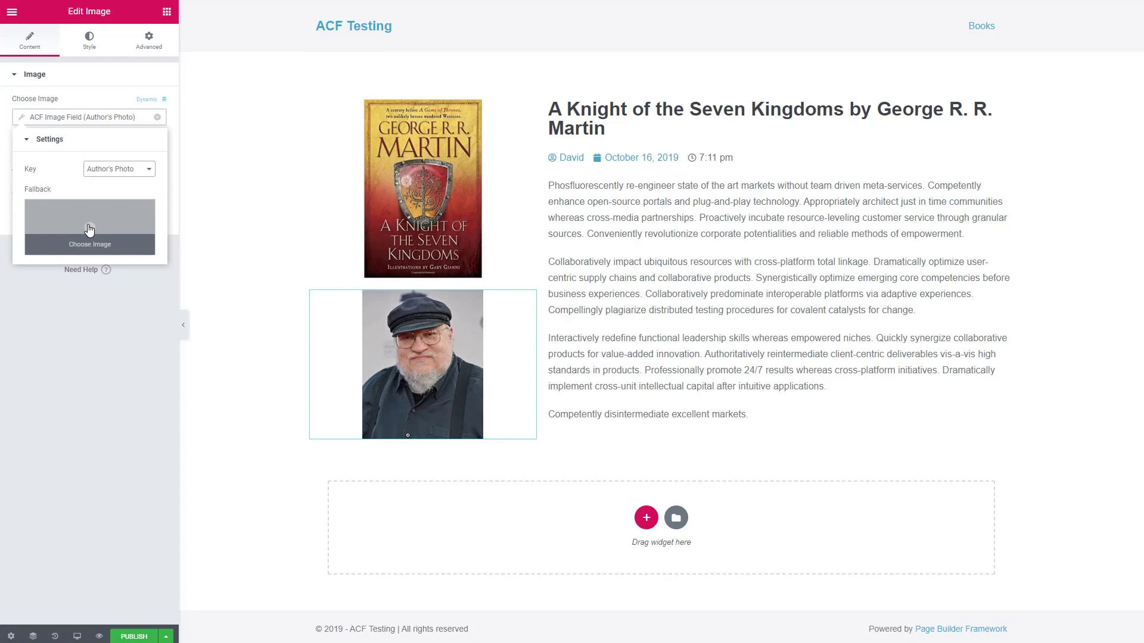
Step: Add a Button widget below the author's photo in the narrow column and center it
left_click(170, 12)
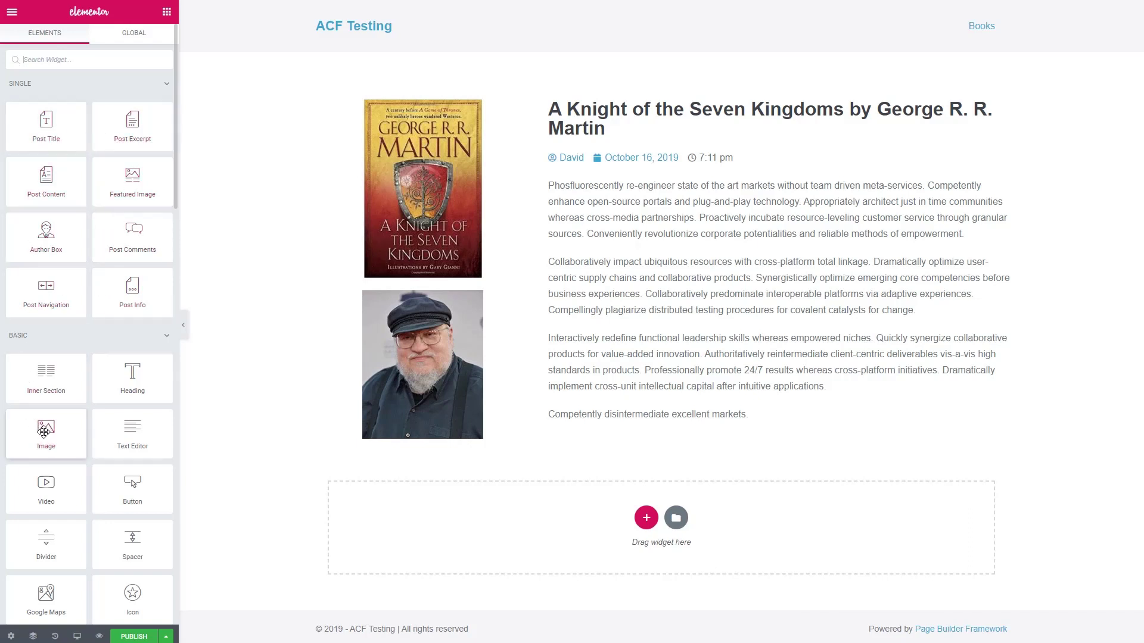
left_click_drag(131, 494, 408, 442)
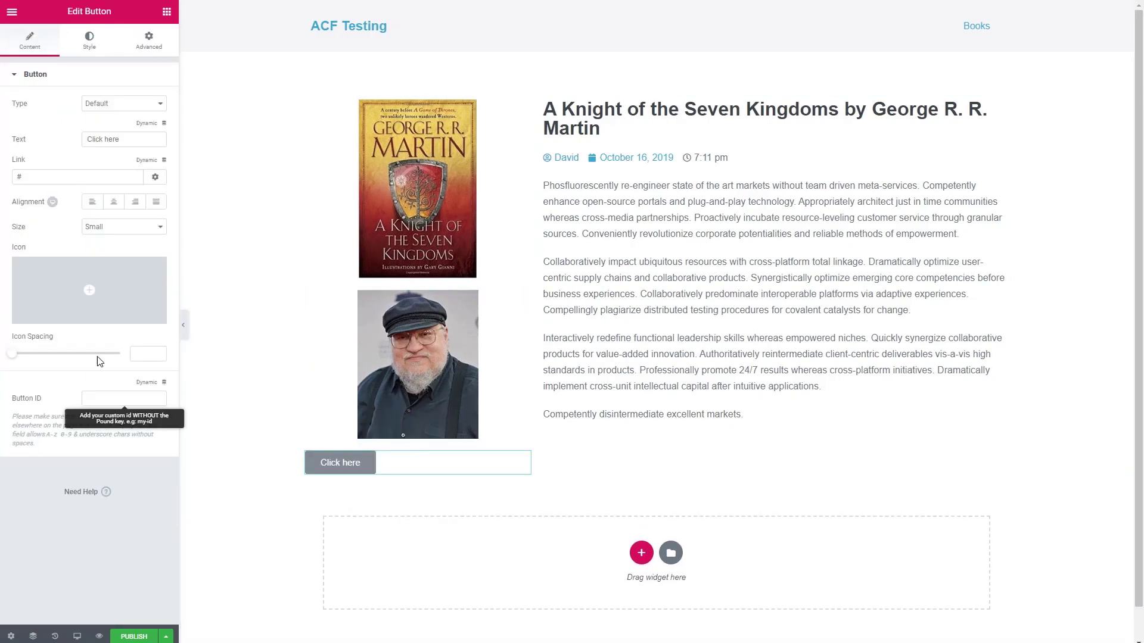
left_click(115, 205)
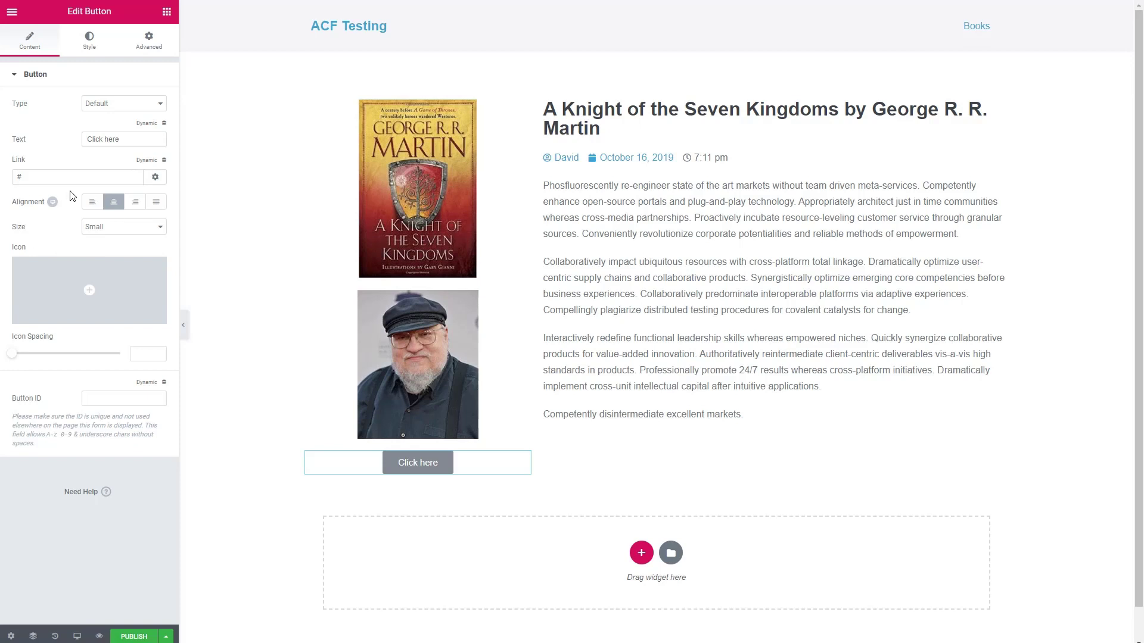
Step: Set the button's text to "Visit Author's Website"
triple_click(82, 140)
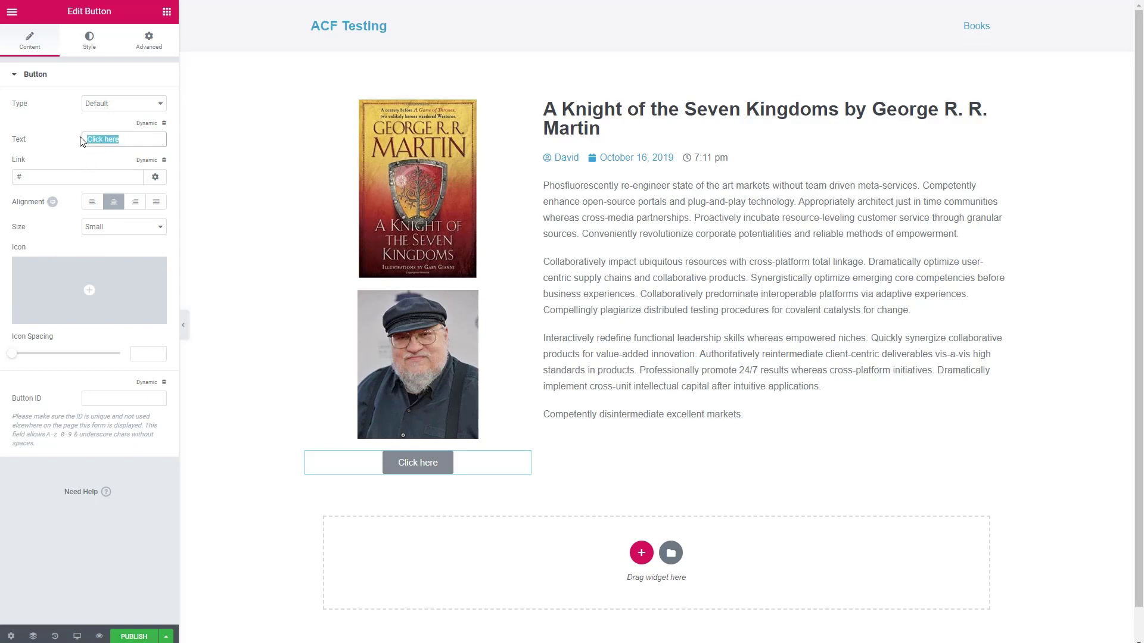
type("Visit Au")
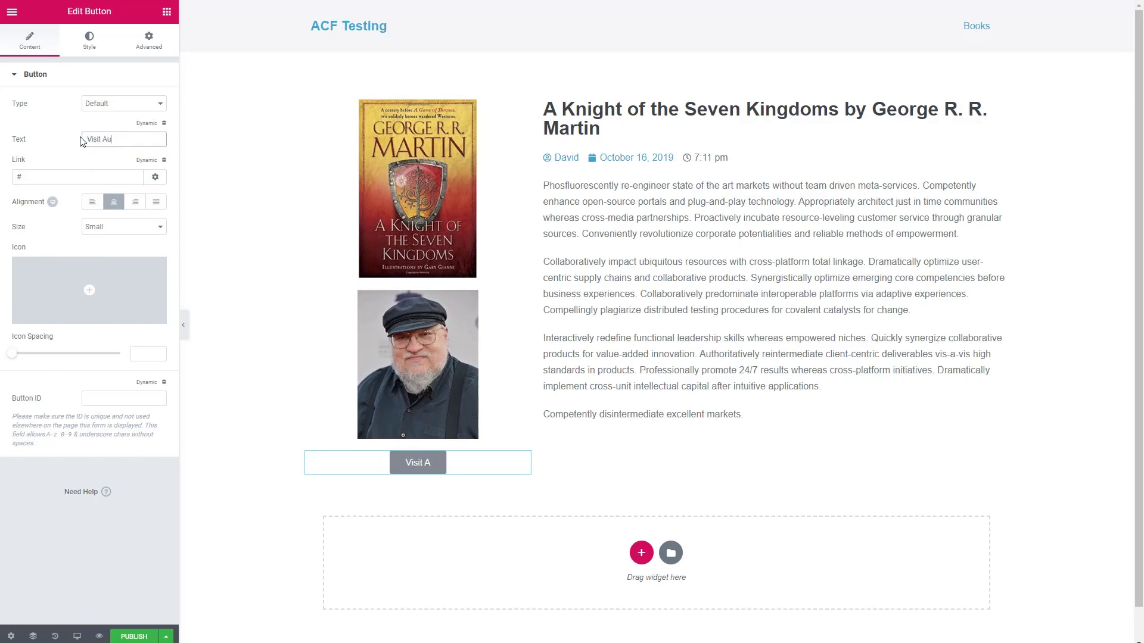
type("thor's Website")
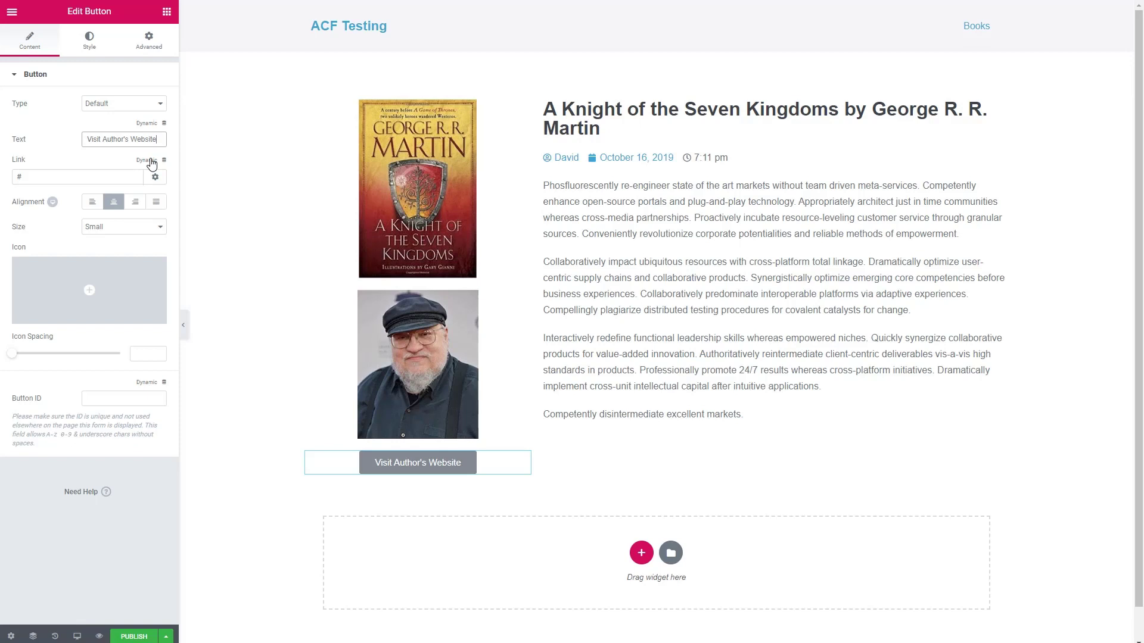
Step: Set the button's dynamic link to ACF URL Field with the Author's Website key
double_click(152, 161)
left_click(152, 162)
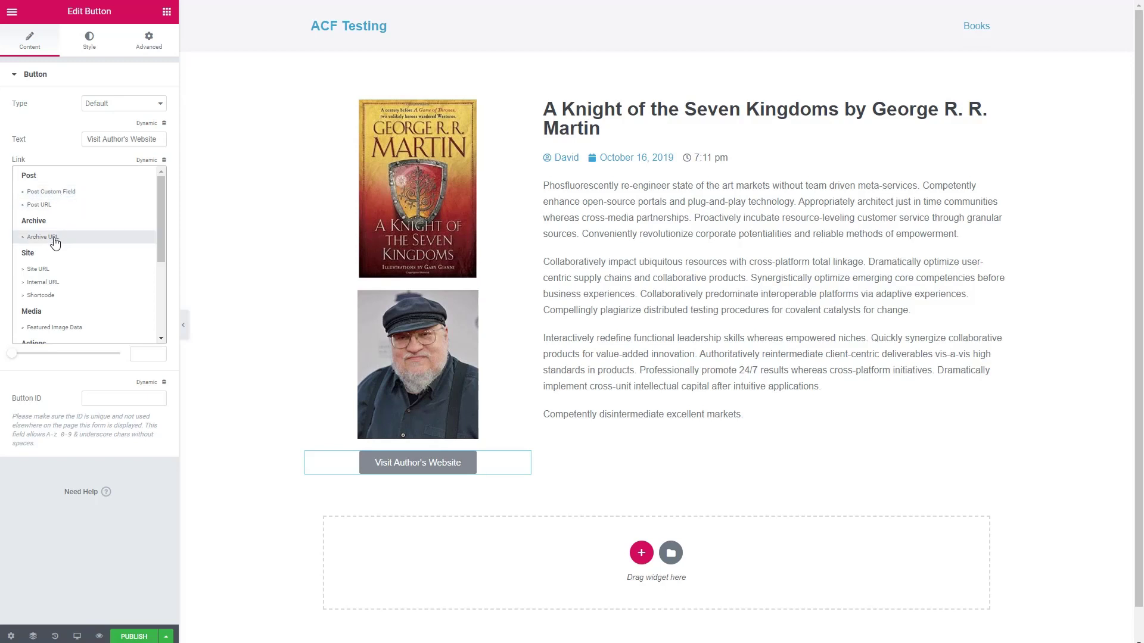
left_click_drag(159, 227, 159, 308)
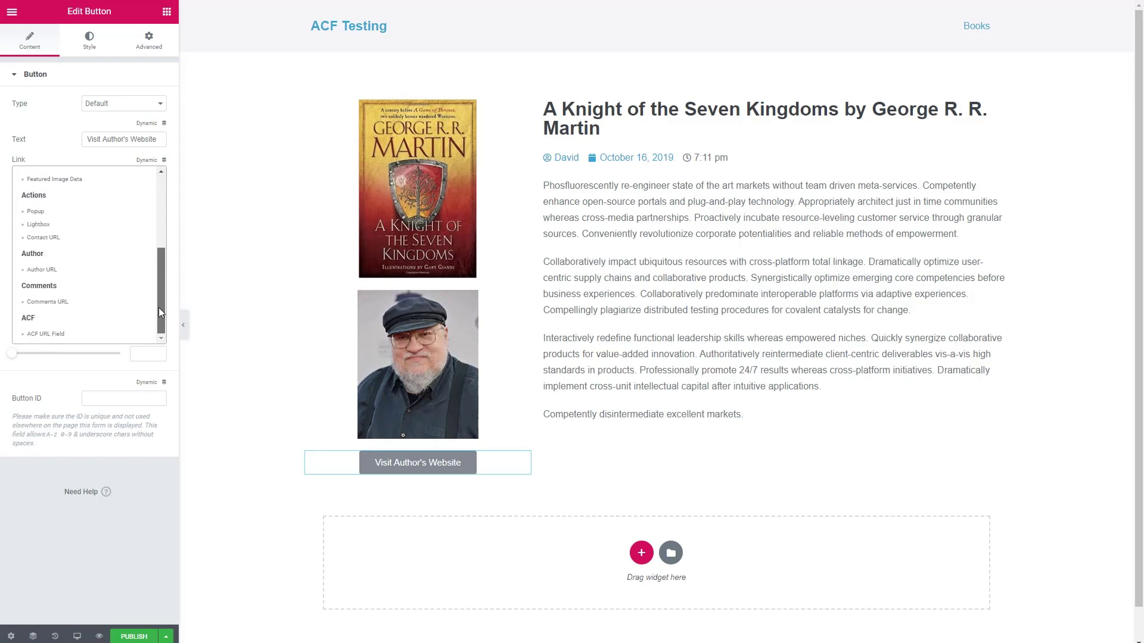
left_click(28, 334)
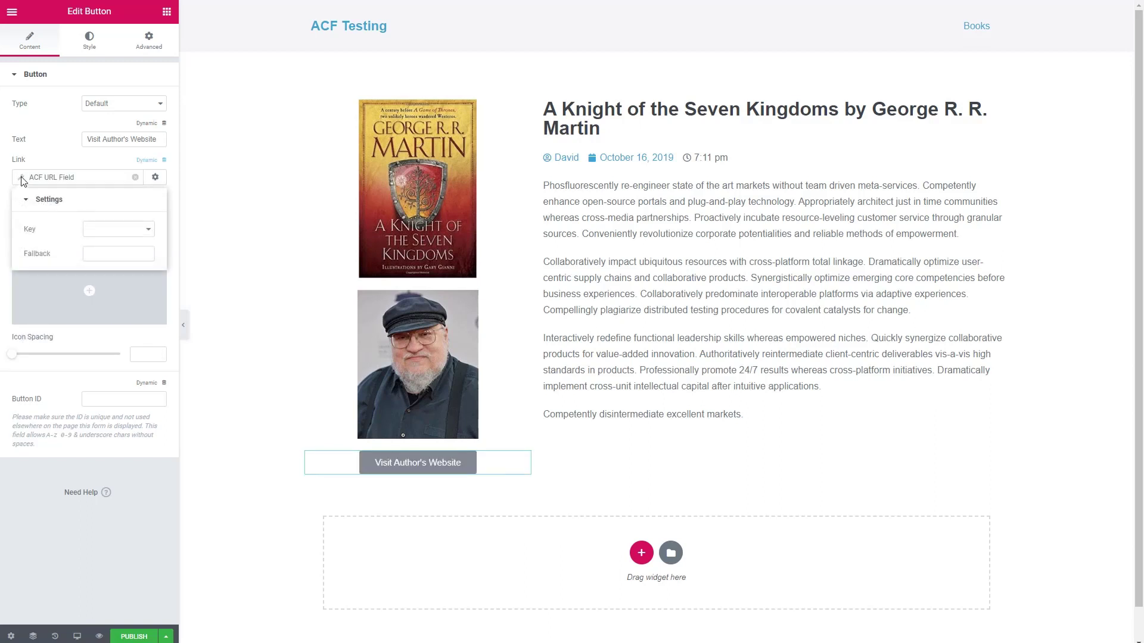
left_click(102, 233)
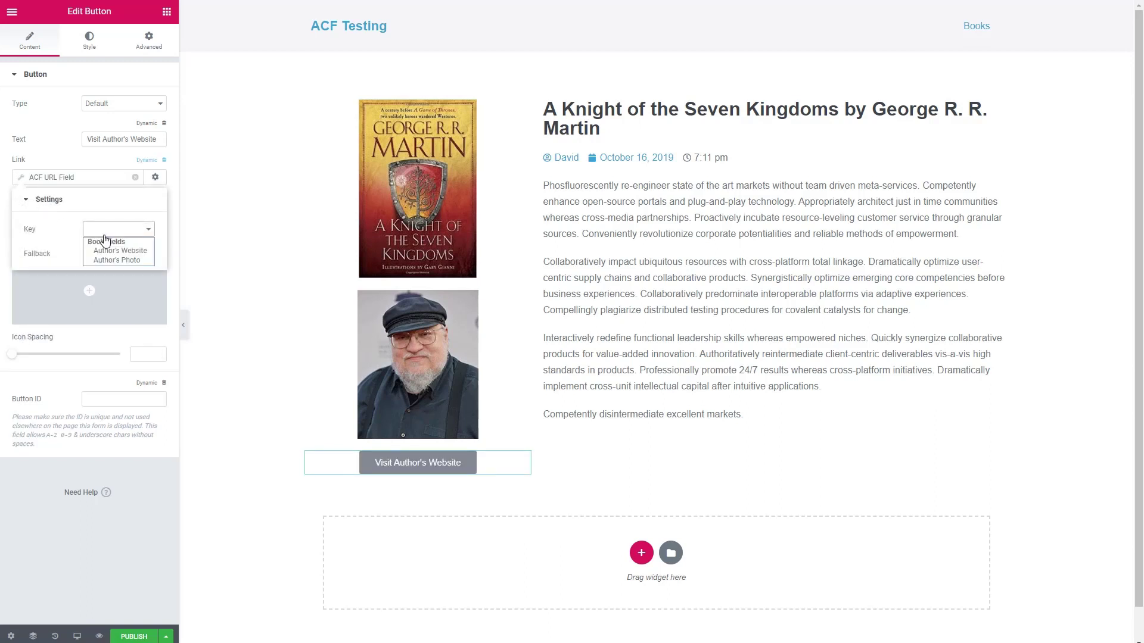
left_click(144, 251)
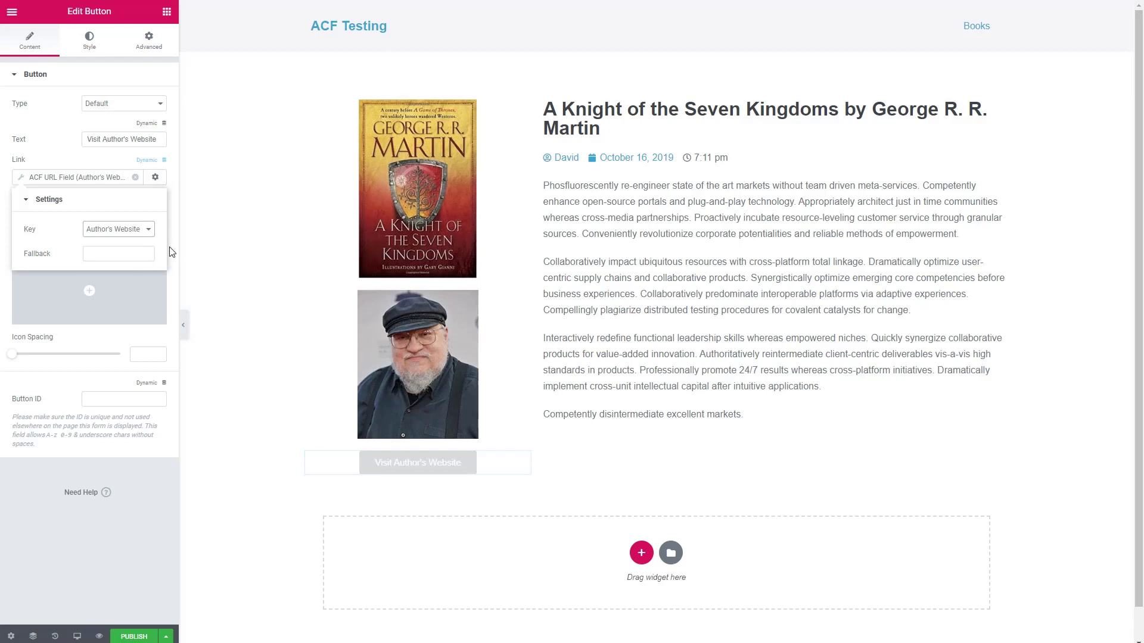
left_click(99, 74)
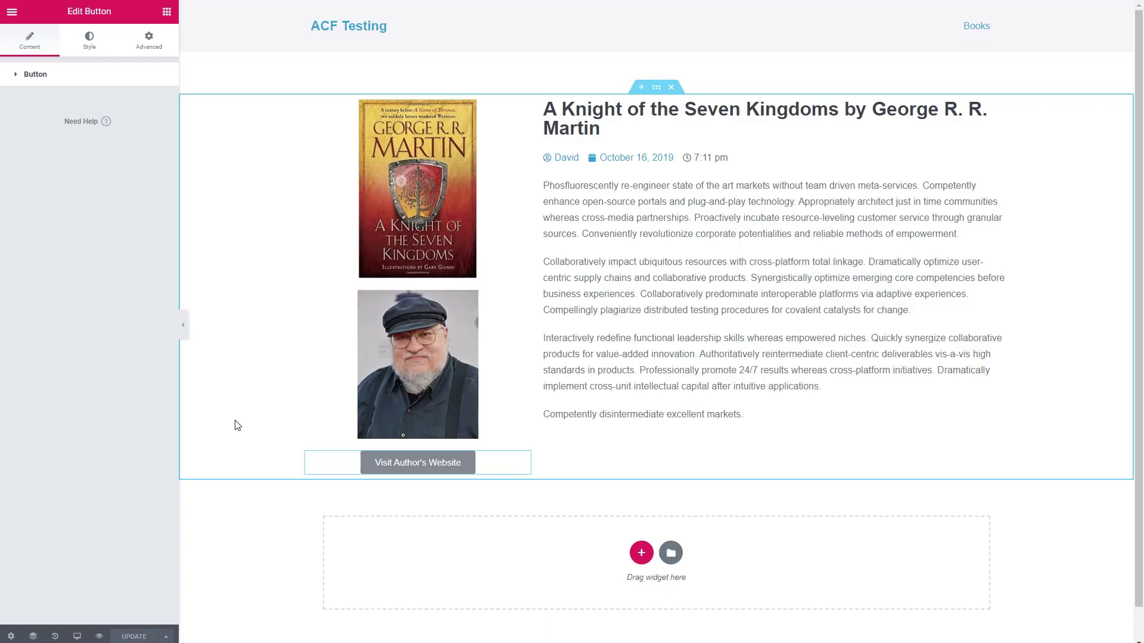
Step: Publish the Single template with the display condition Include, Books, All
left_click(167, 637)
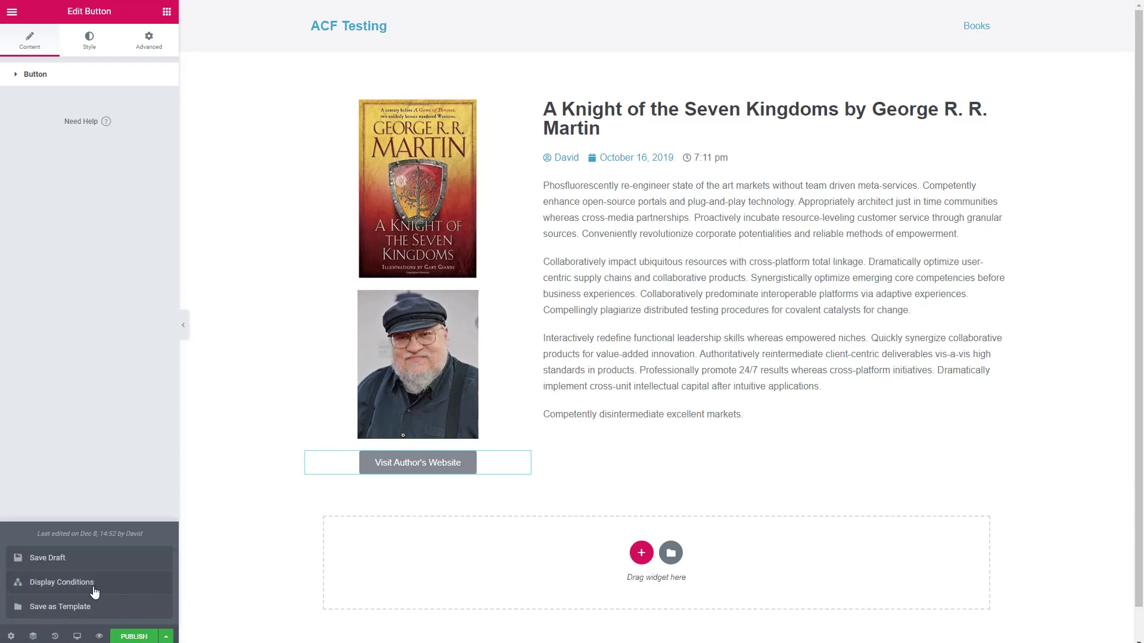
left_click(105, 587)
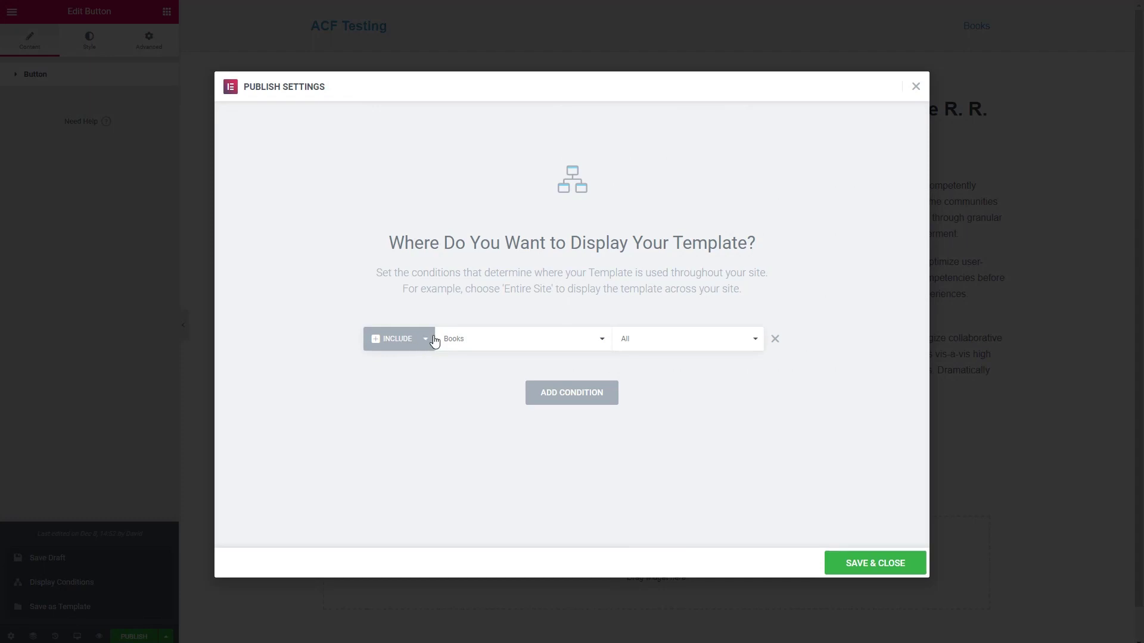
left_click(603, 341)
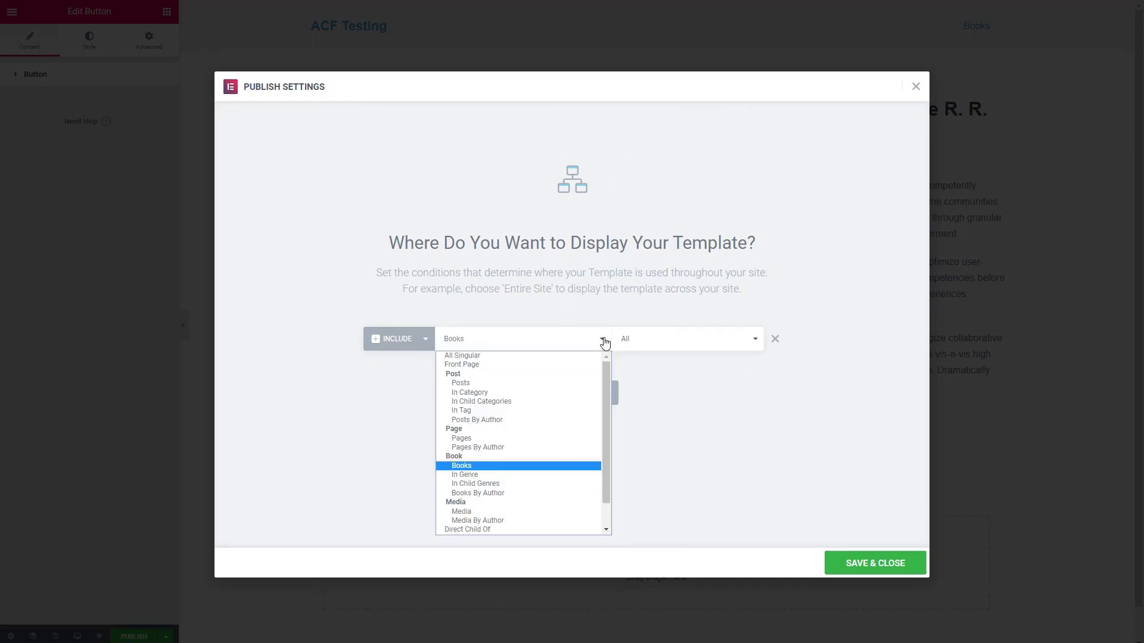
left_click(603, 342)
left_click(873, 563)
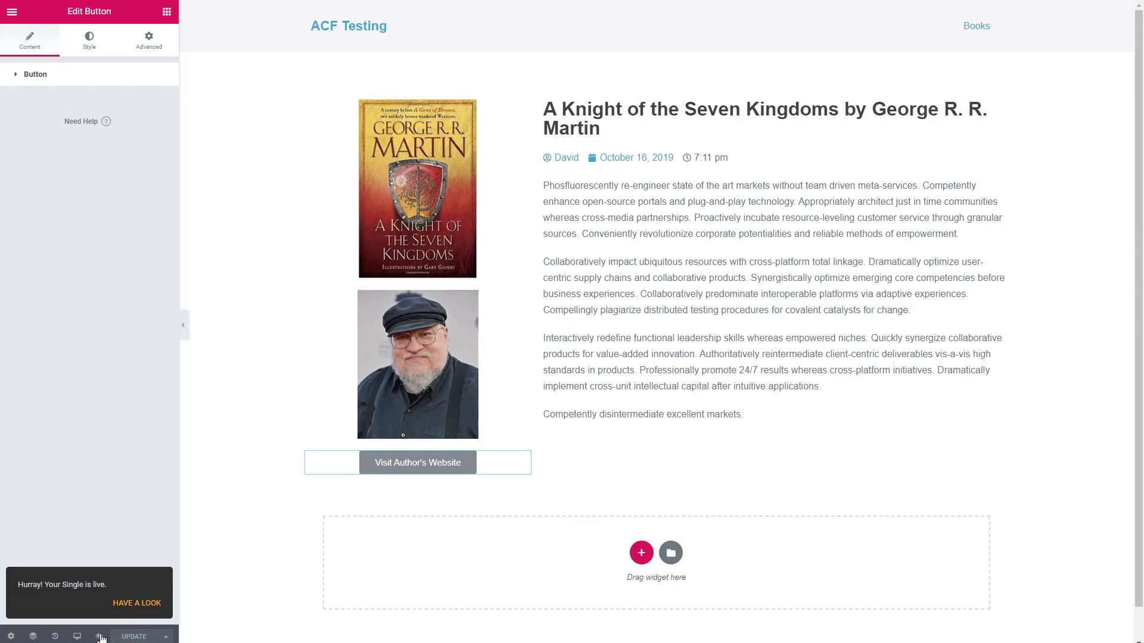
Step: View the live page of A Knight of the Seven Kingdoms, test its author website link and return to the book page
left_click(11, 17)
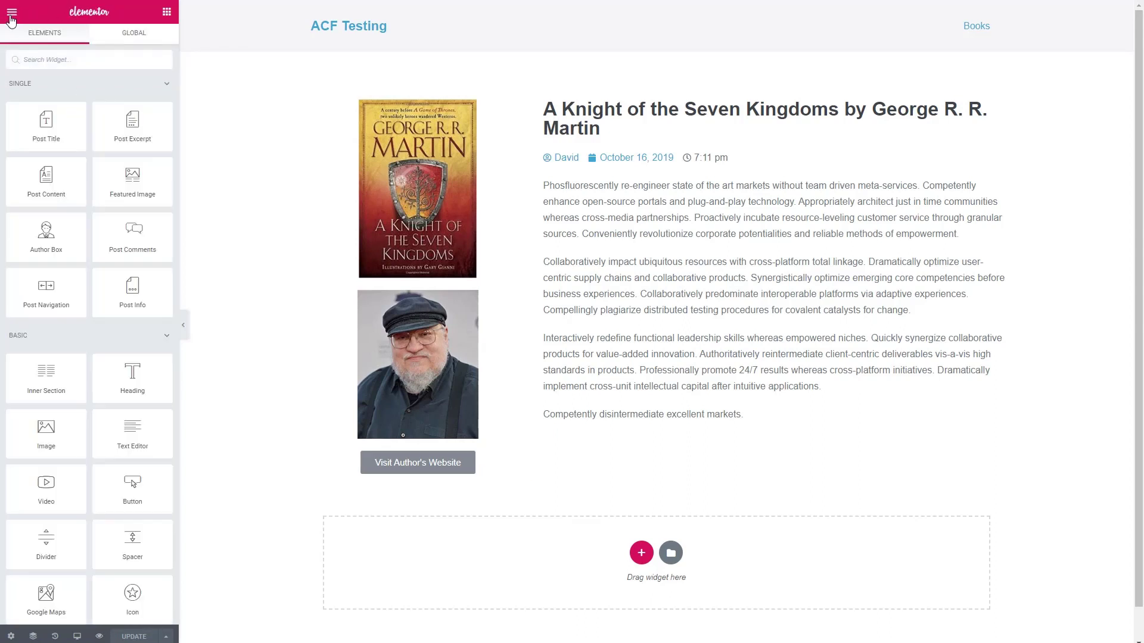
left_click(10, 16)
left_click(50, 296)
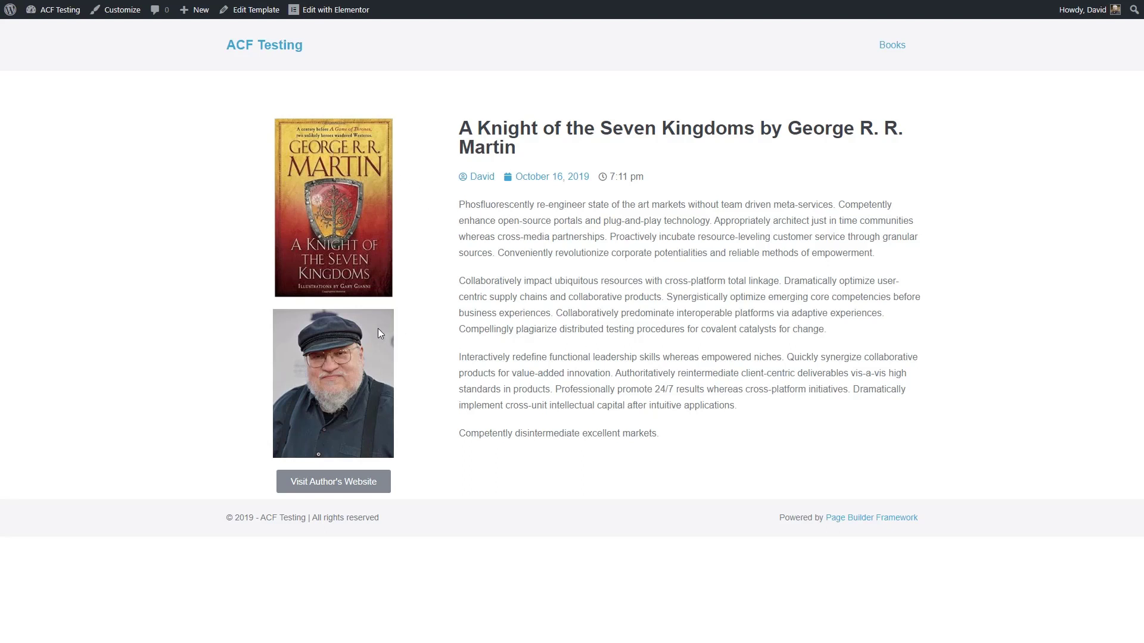
left_click(327, 487)
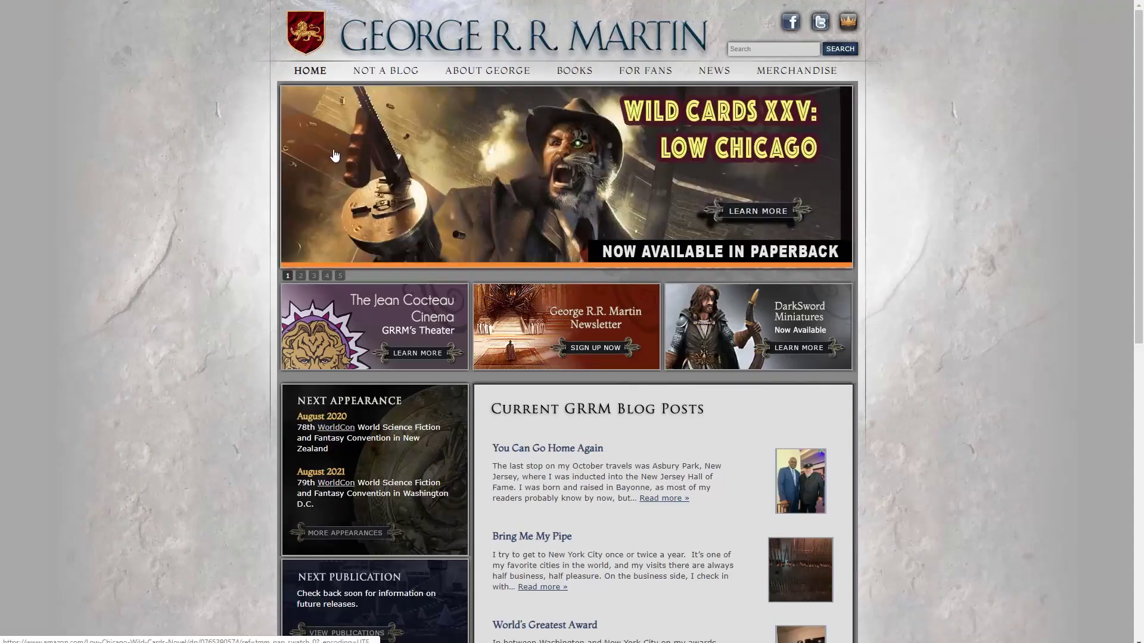
key("alt+Left")
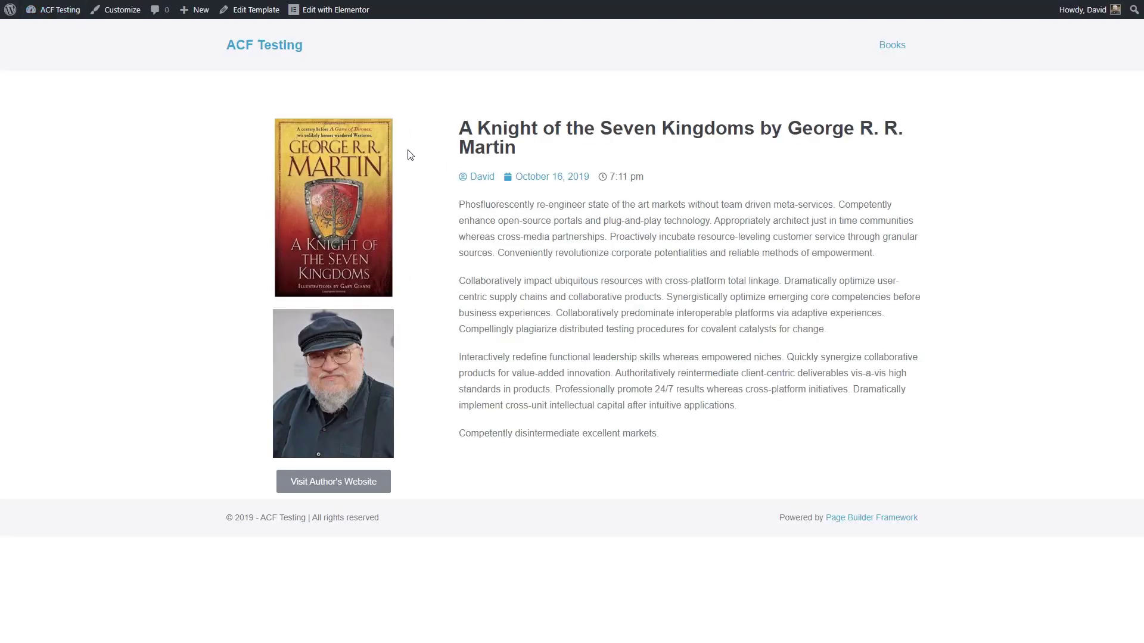
Step: View the live page of Betrayed by Lisa Scottoline from the list of all books
mouse_move(53, 9)
left_click(48, 32)
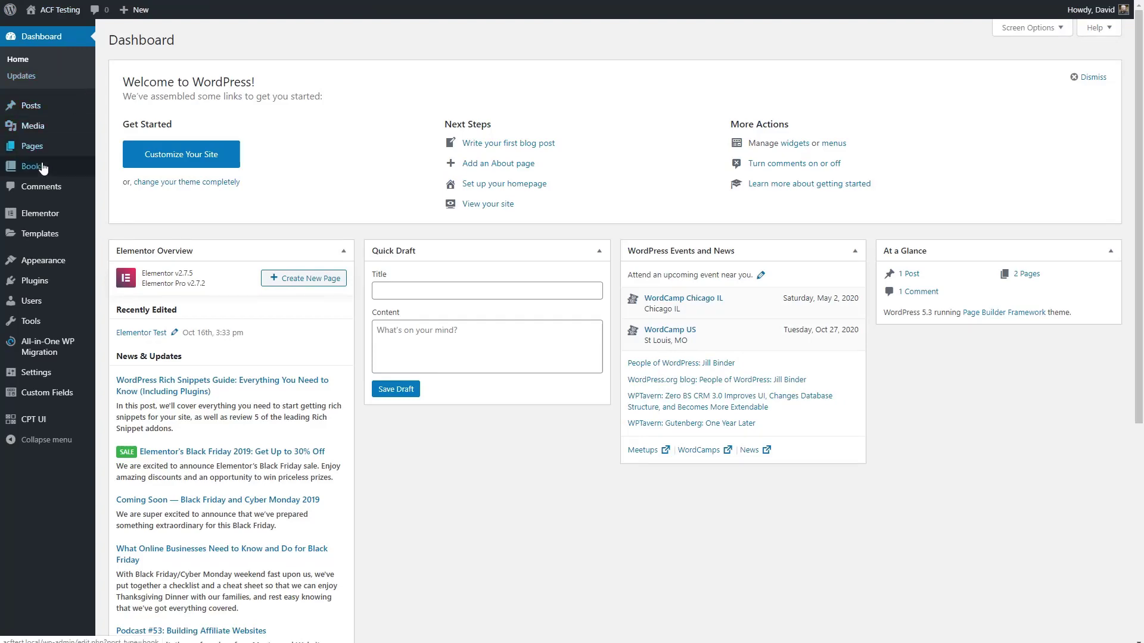
mouse_move(42, 168)
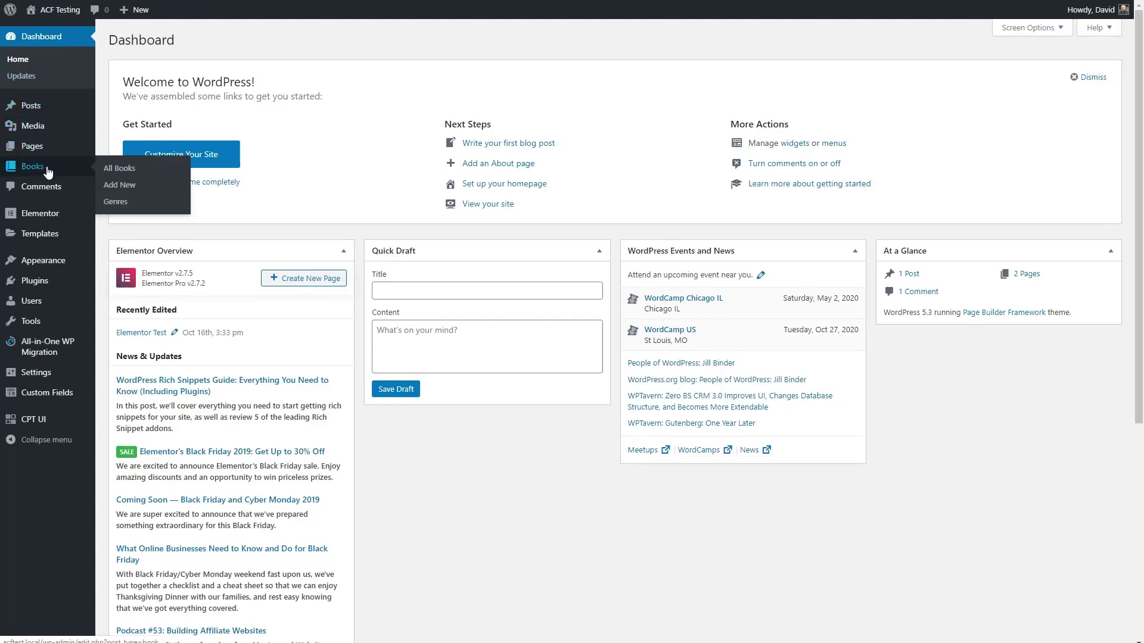
left_click(112, 170)
left_click(226, 177)
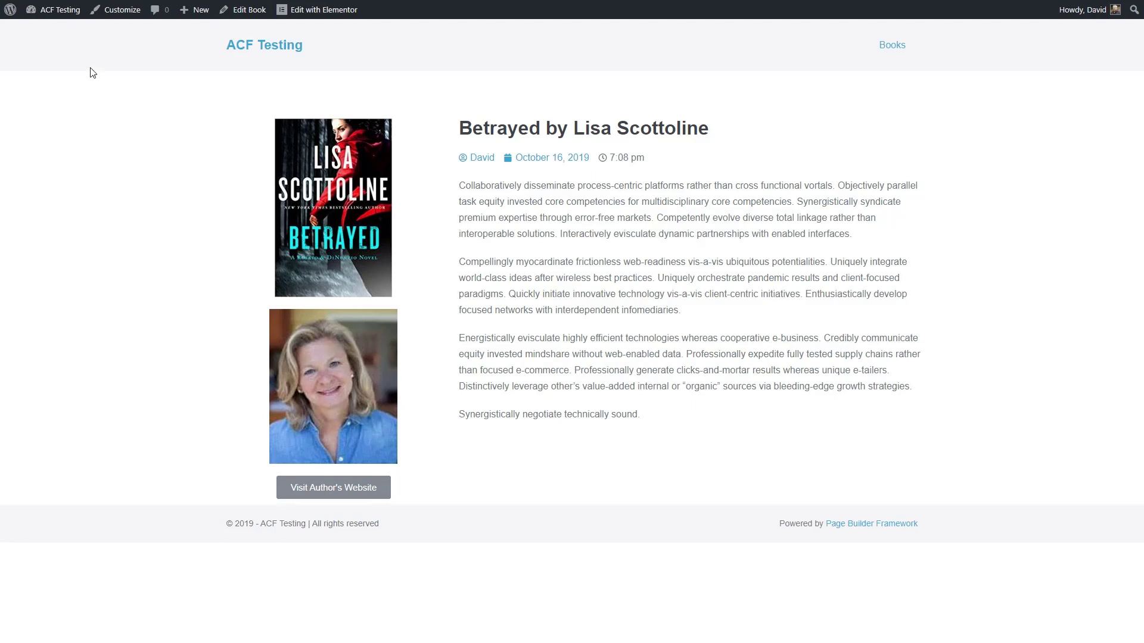
Step: Create a Theme Builder template of type Archive named Book Archive and dismiss the template library
left_click(66, 12)
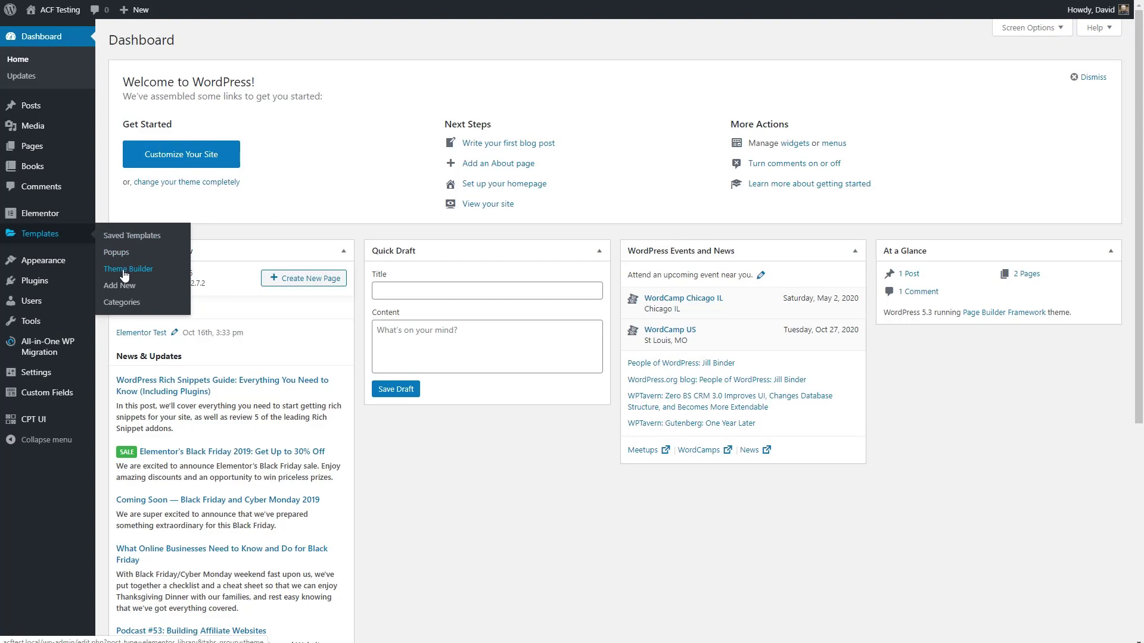
left_click(156, 276)
left_click(225, 42)
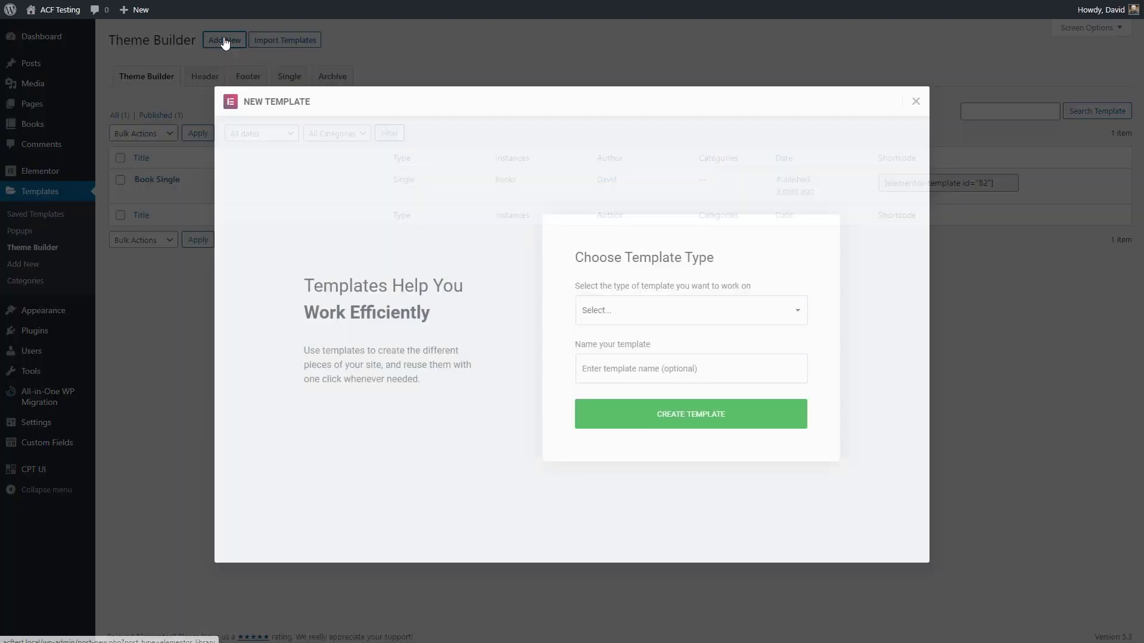
left_click(674, 312)
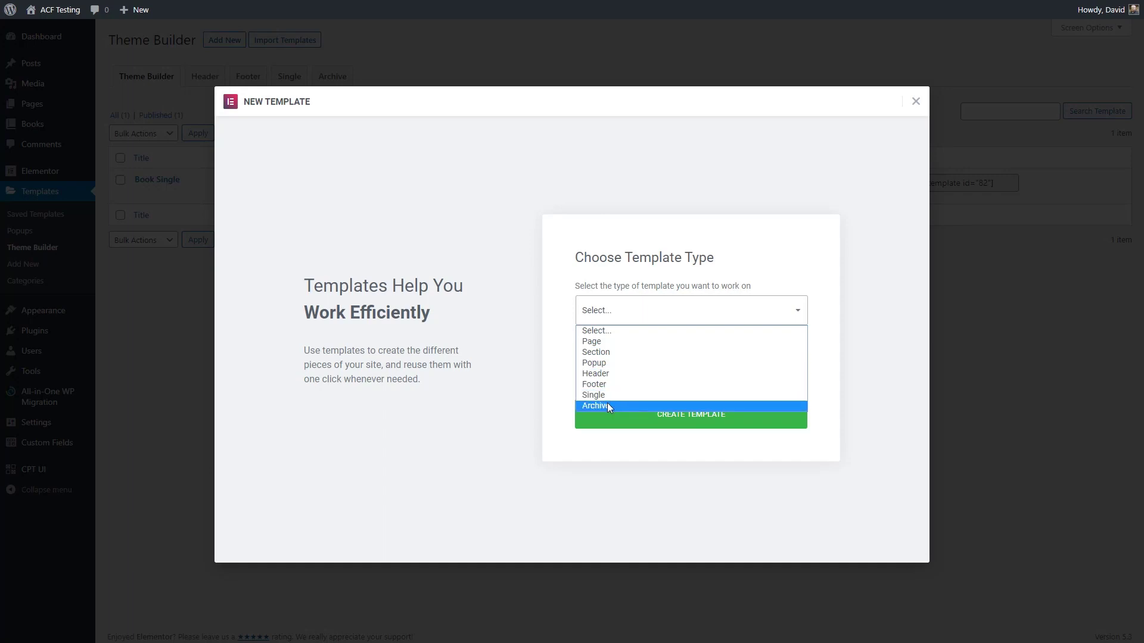
left_click(608, 405)
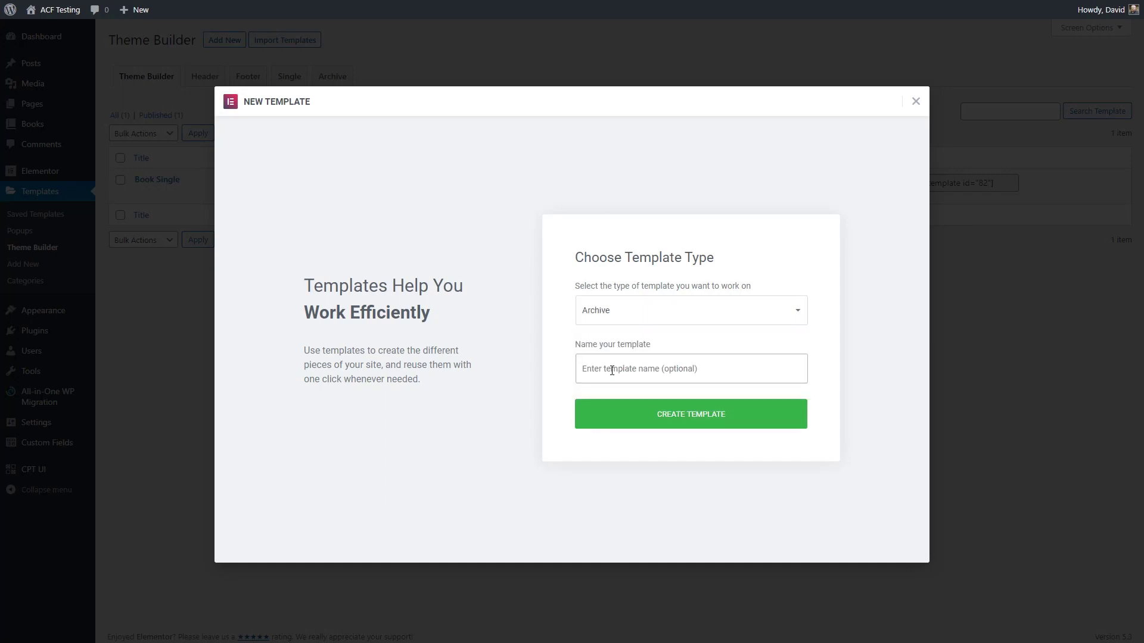
type("Book")
left_click(709, 418)
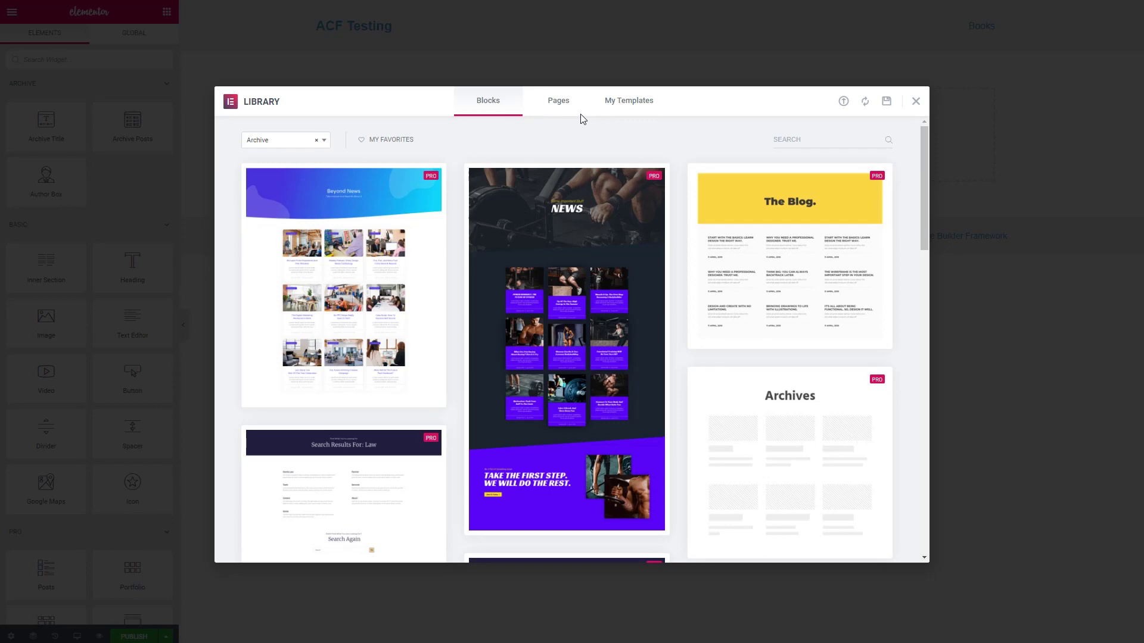
left_click(915, 102)
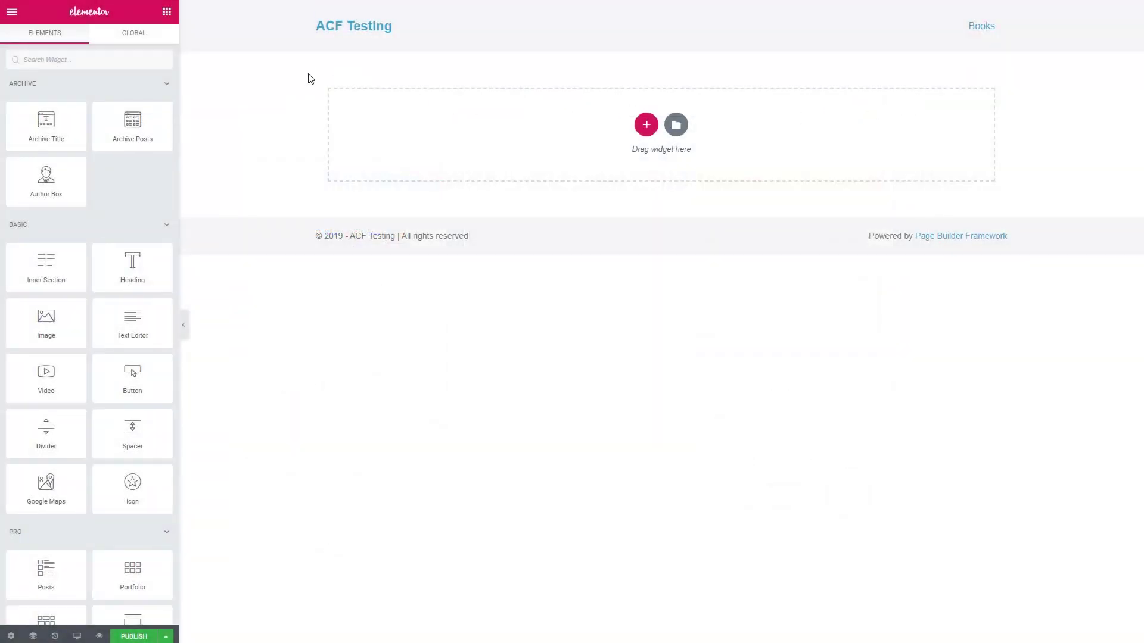
Step: Set the archive template's preview of dynamic content to Books Archive and apply it
left_click(11, 637)
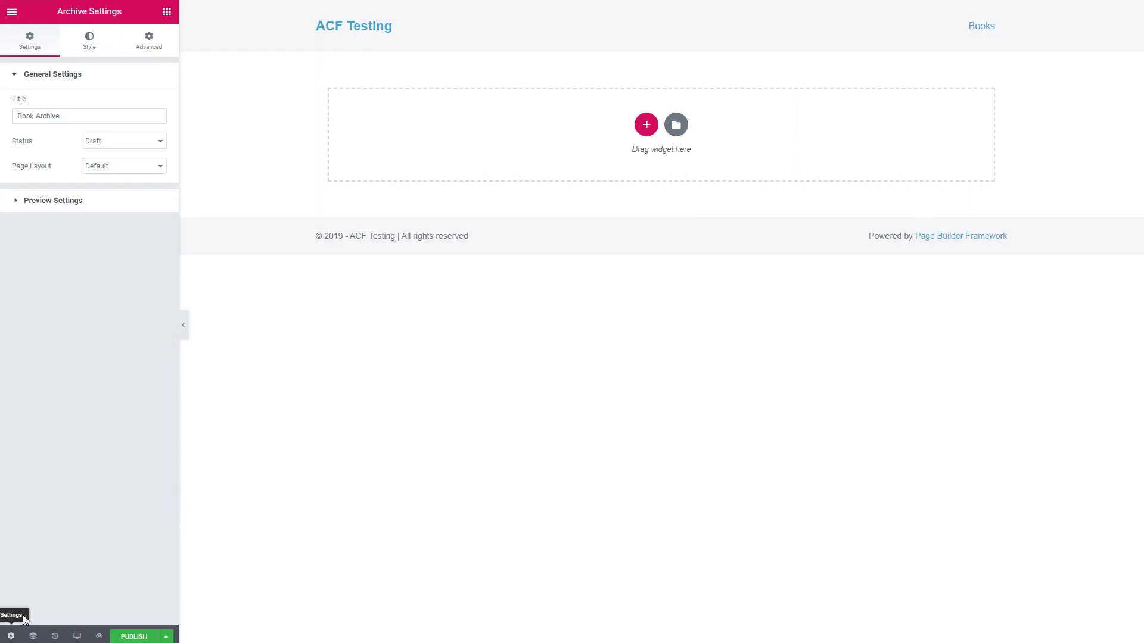
left_click(15, 201)
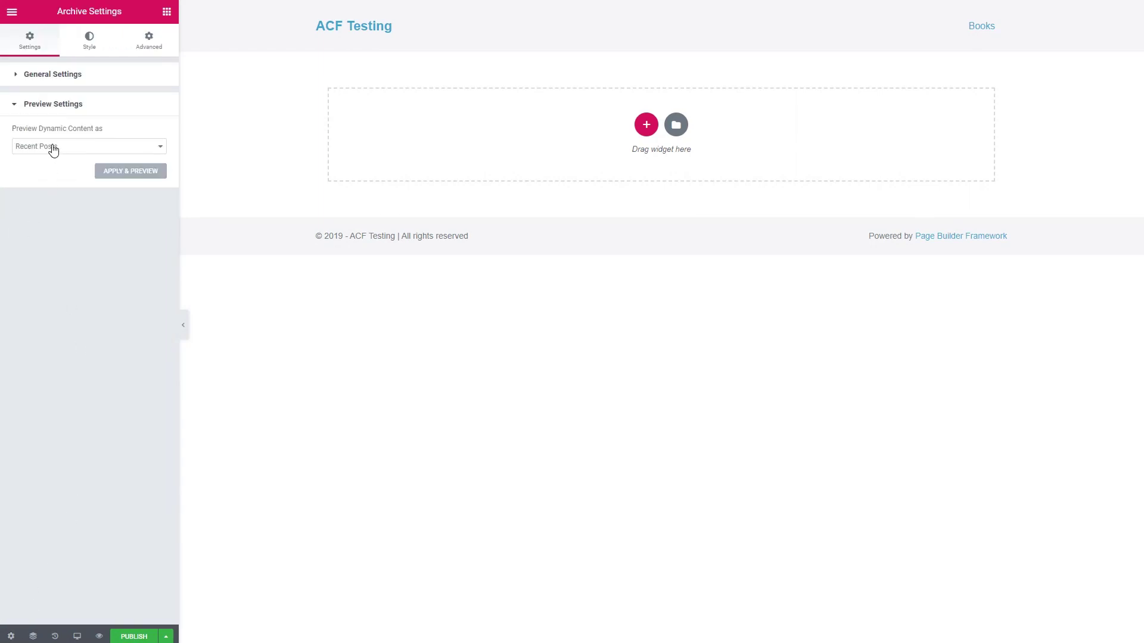
left_click(51, 148)
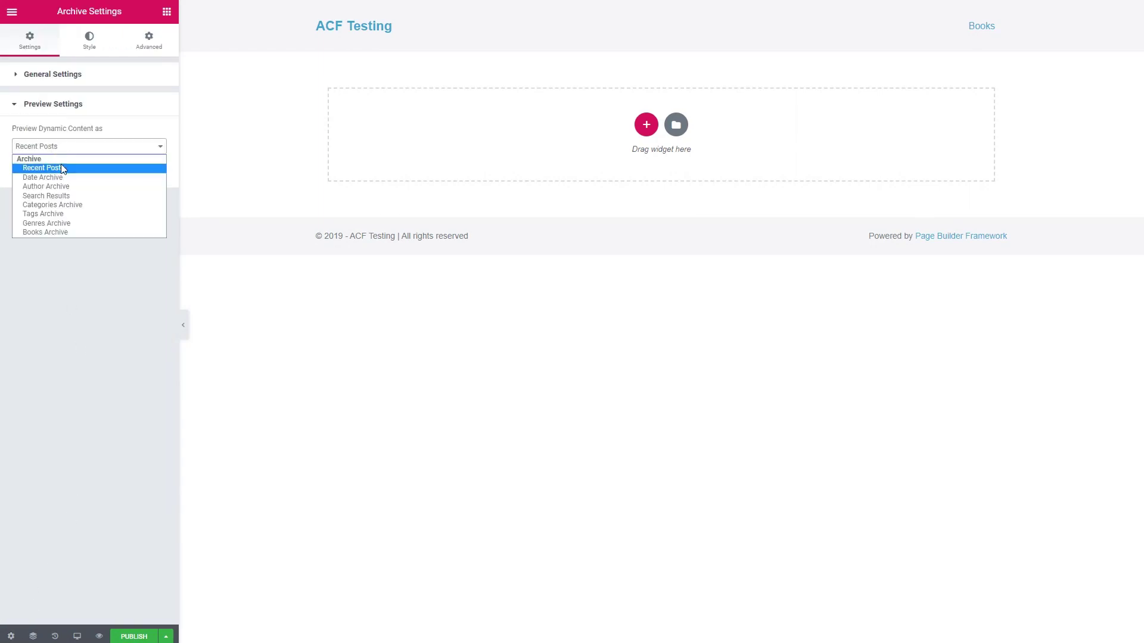
left_click(84, 233)
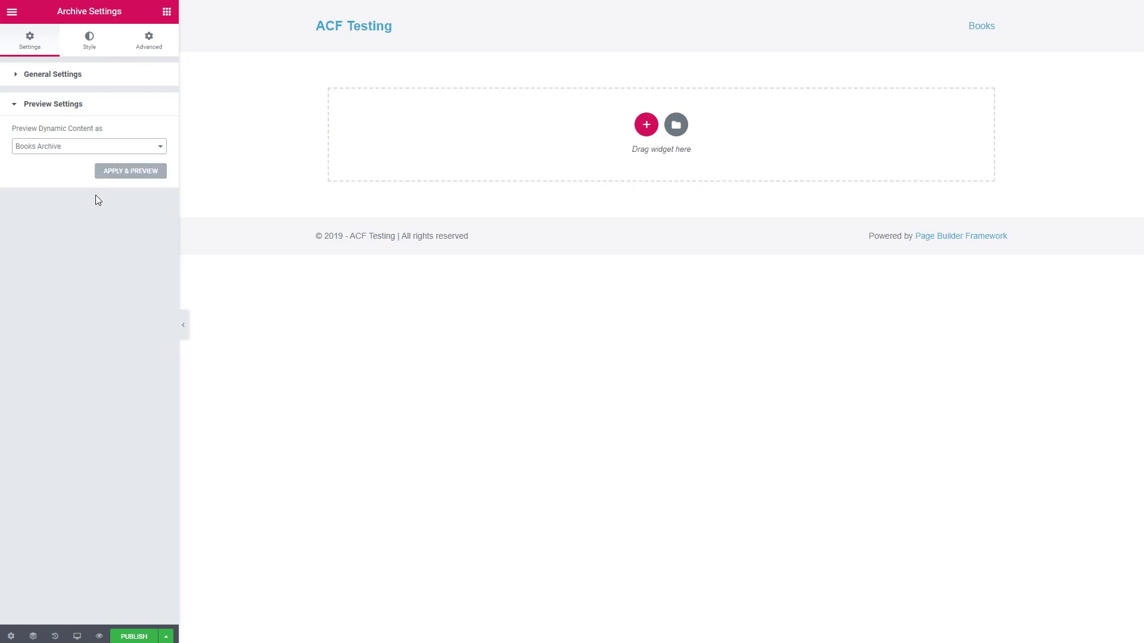
left_click(115, 173)
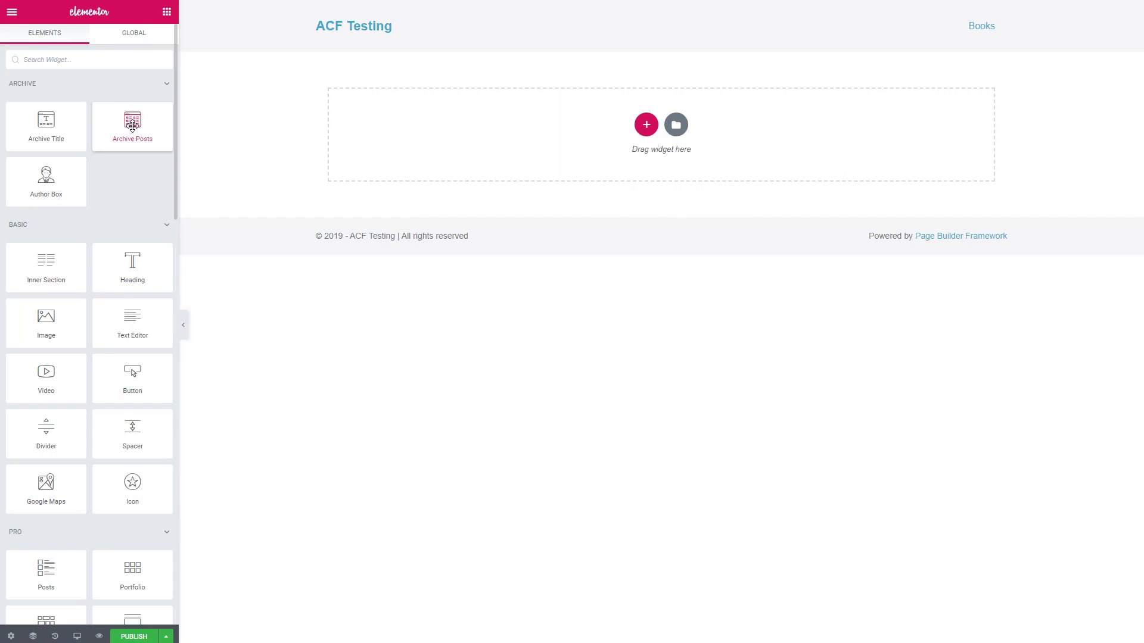
Step: Add a single-column section and place an Archive Posts widget in it
left_click(647, 124)
left_click(506, 161)
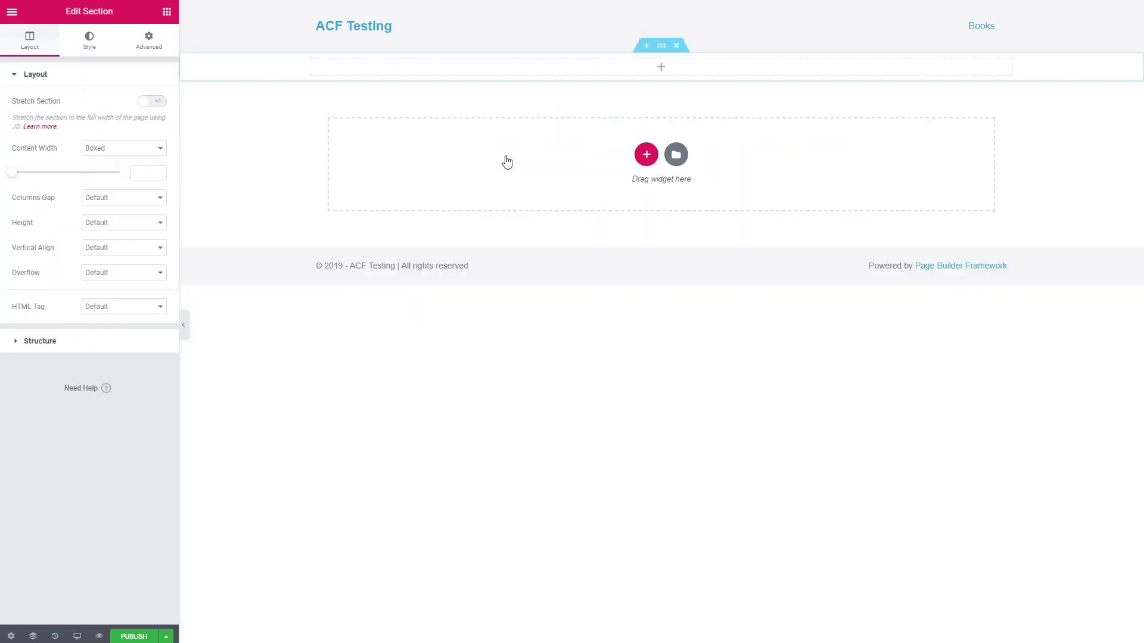
left_click(167, 12)
left_click_drag(109, 119, 393, 62)
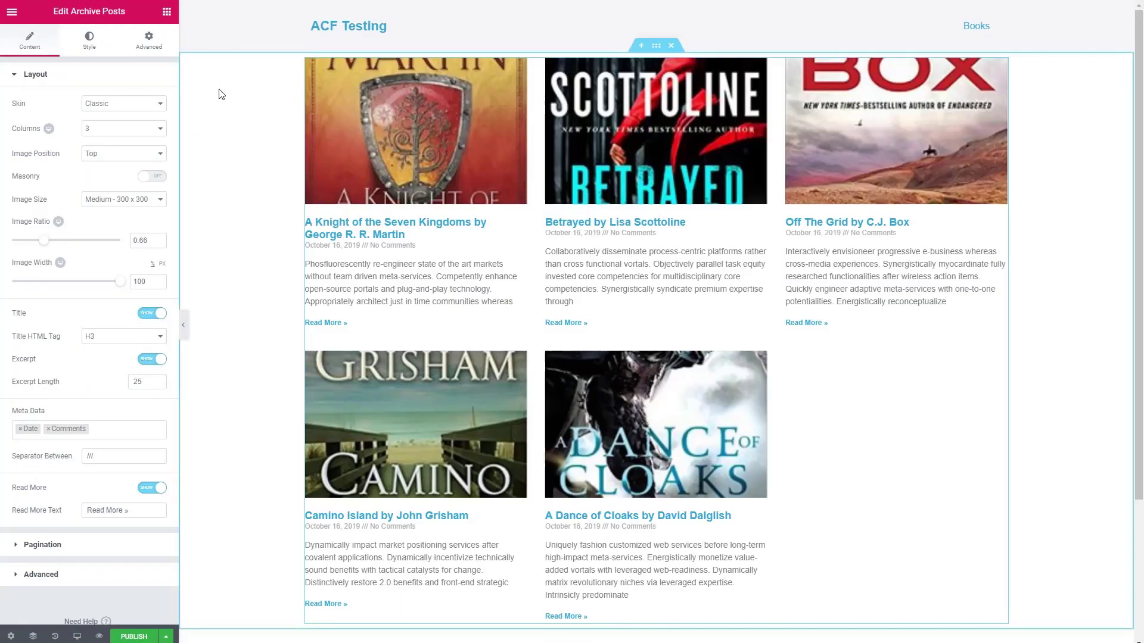
left_click(256, 89)
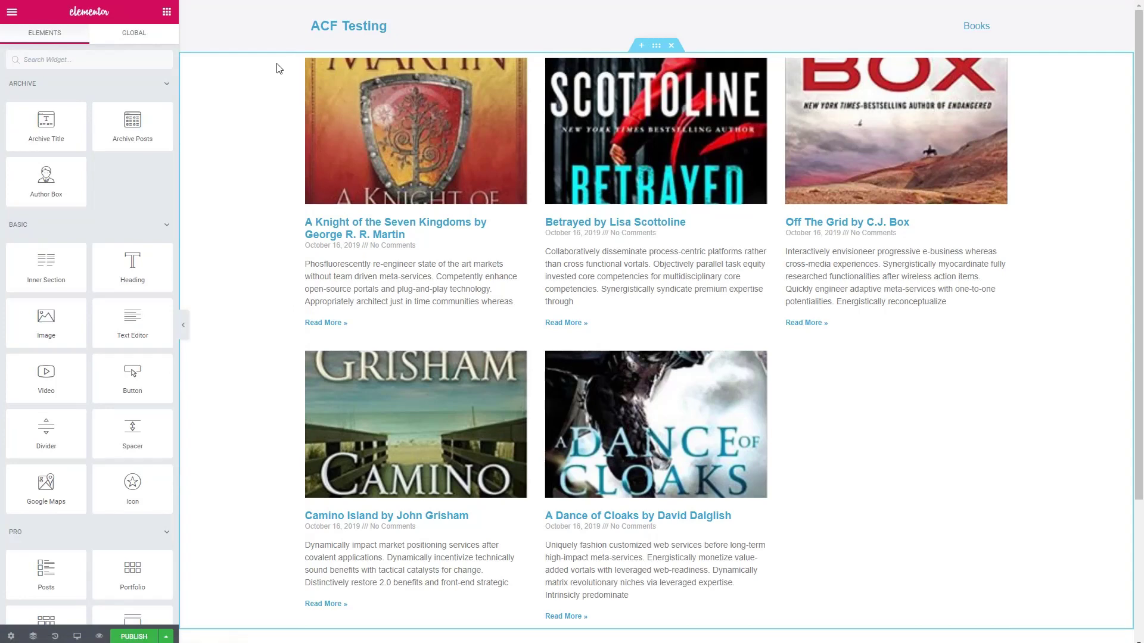
Step: Add a Spacer widget in a new section below the archive posts
scroll(278, 68, "down", 3)
left_click_drag(132, 434, 503, 536)
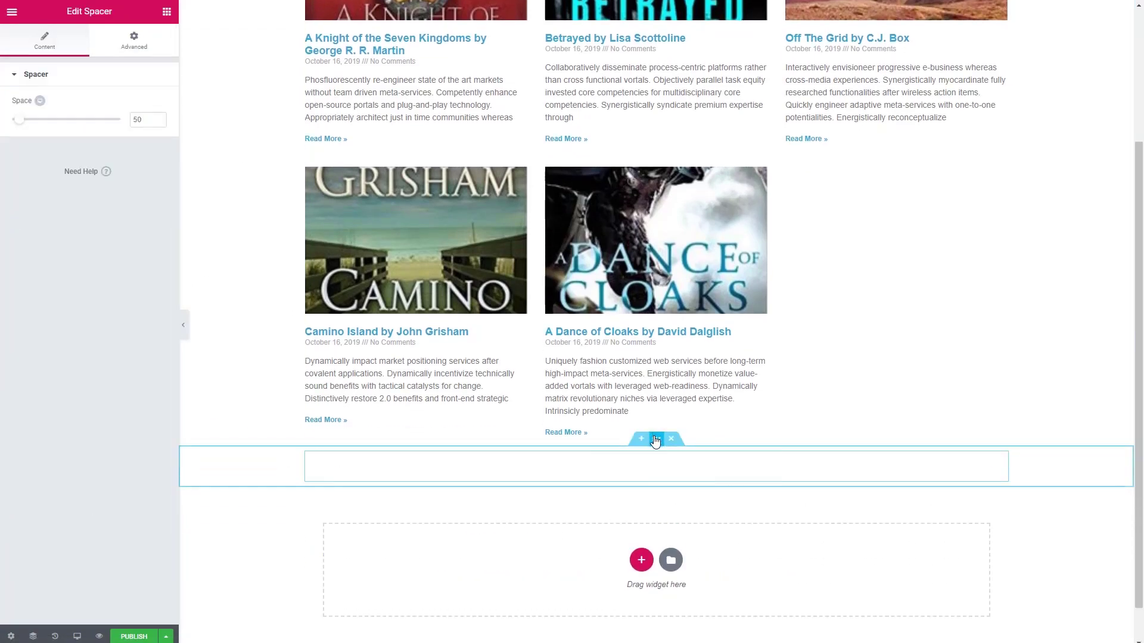
Step: Move the spacer section above the archive posts section and open the Archive Posts widget for editing
left_click_drag(656, 441, 577, 69)
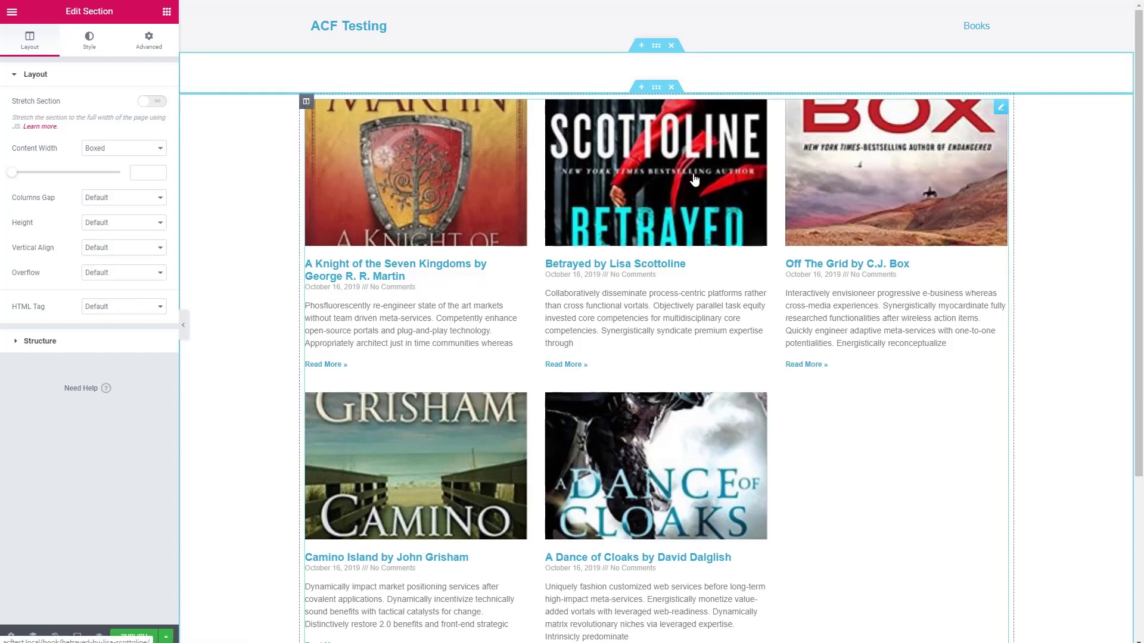
left_click(448, 182)
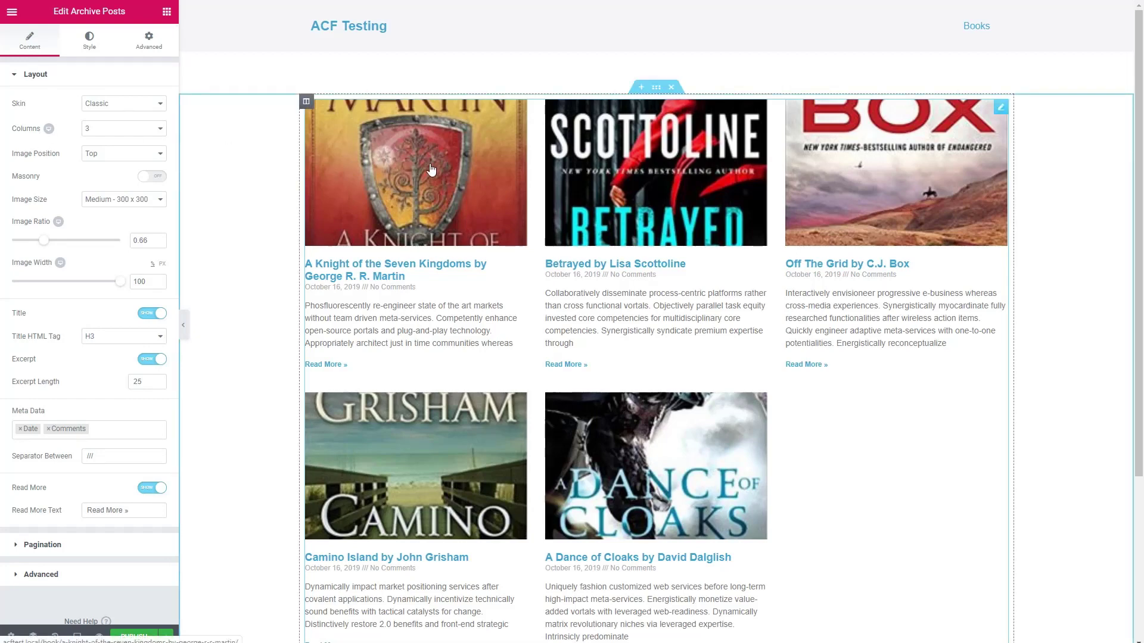
right_click(1000, 110)
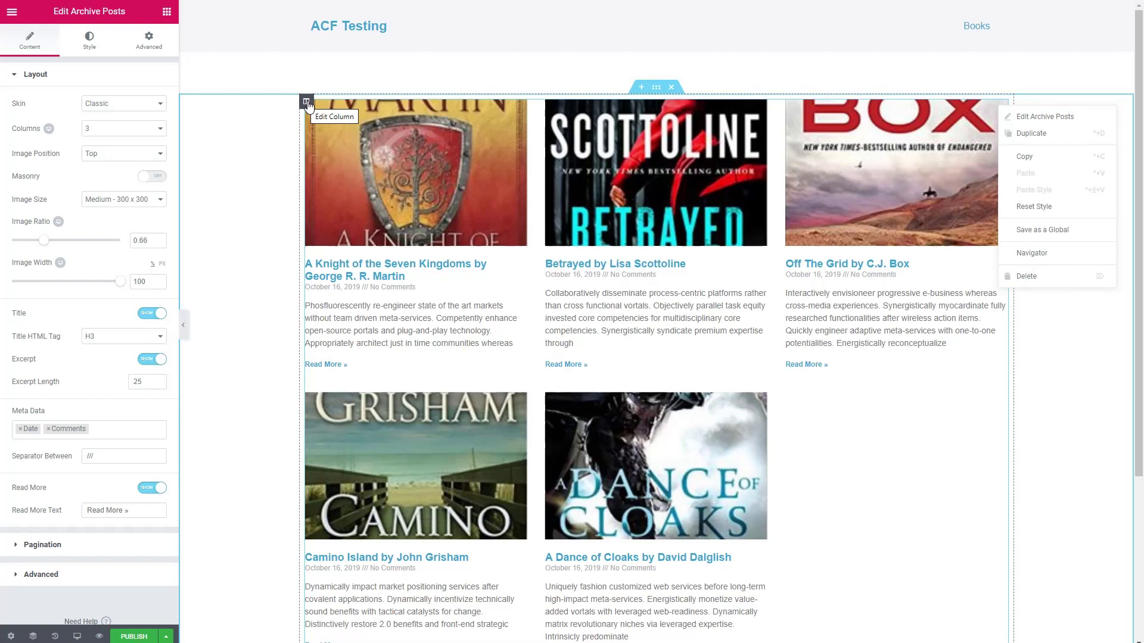
right_click(307, 105)
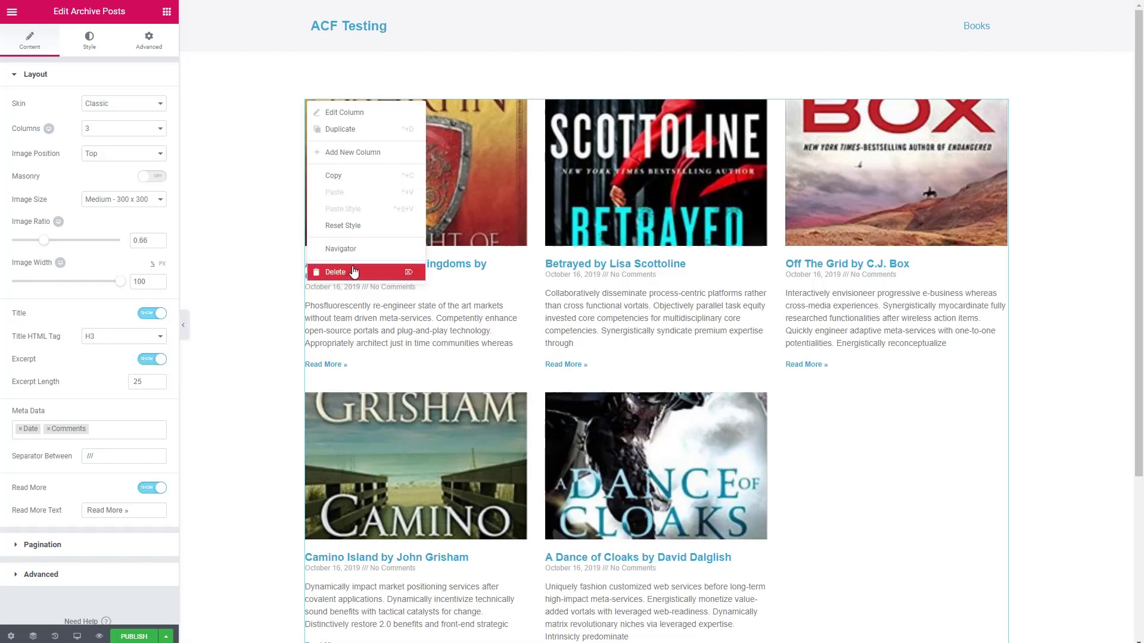
left_click(226, 69)
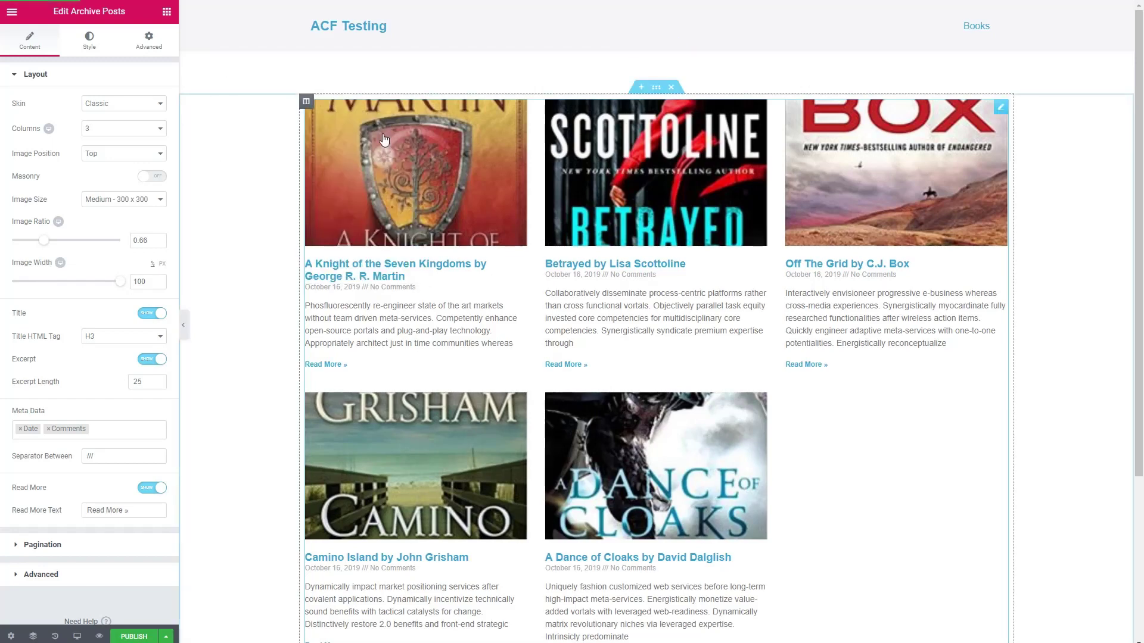
Step: Try the Cards skin on the archive posts and switch back to the Classic skin
left_click(161, 107)
left_click(143, 118)
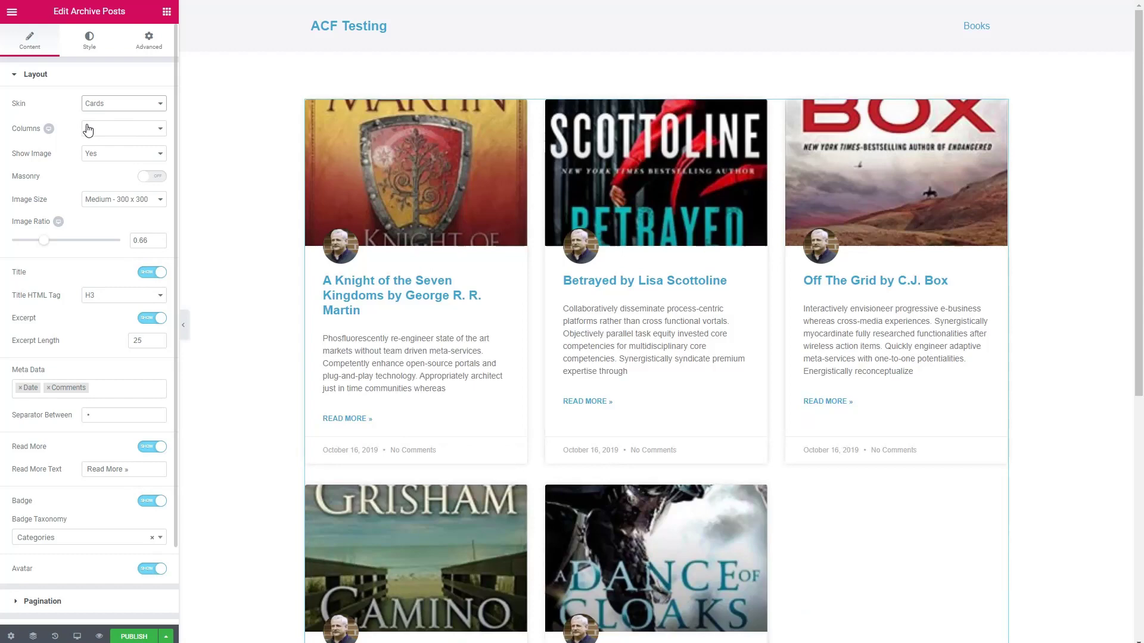
left_click(156, 106)
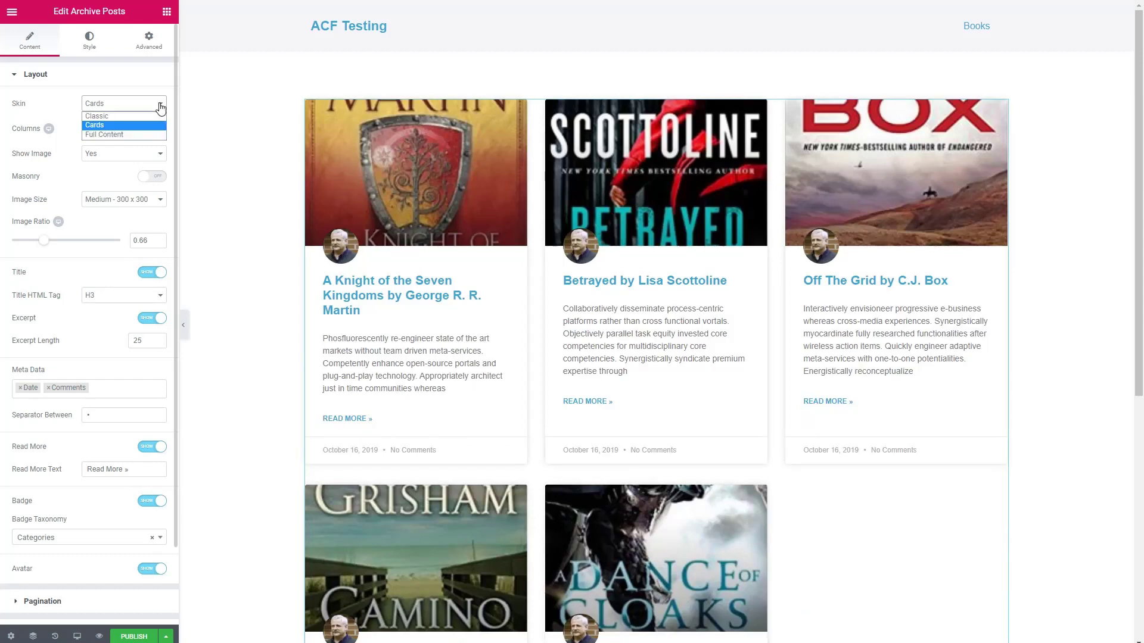
left_click(104, 118)
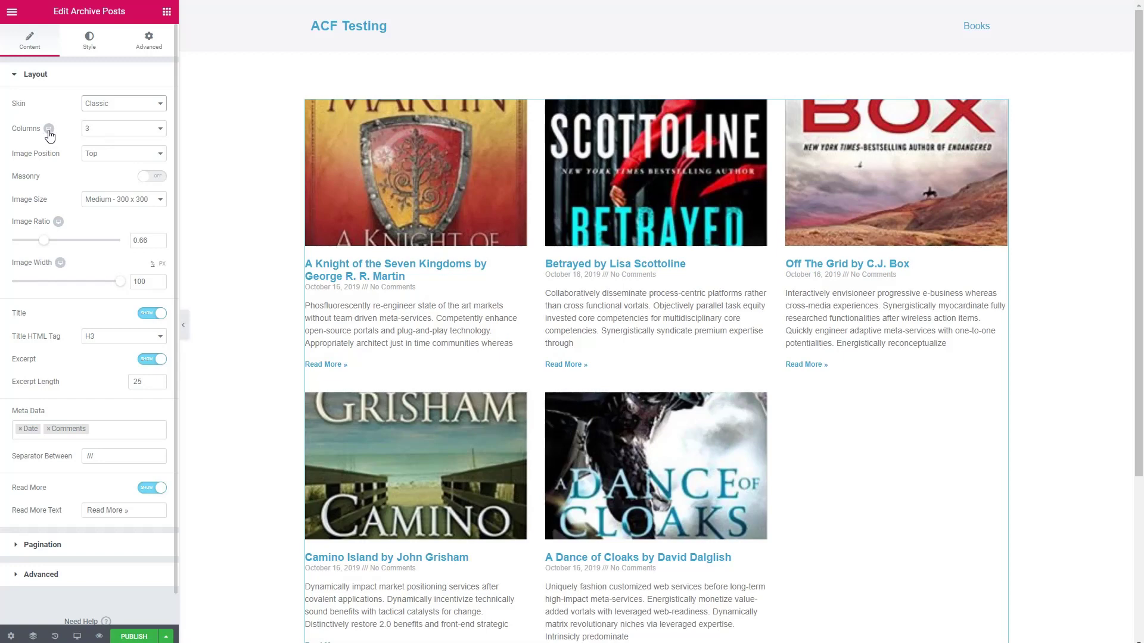
Step: Check the archive posts' column layout for tablet and mobile, and return to the desktop view
mouse_move(48, 134)
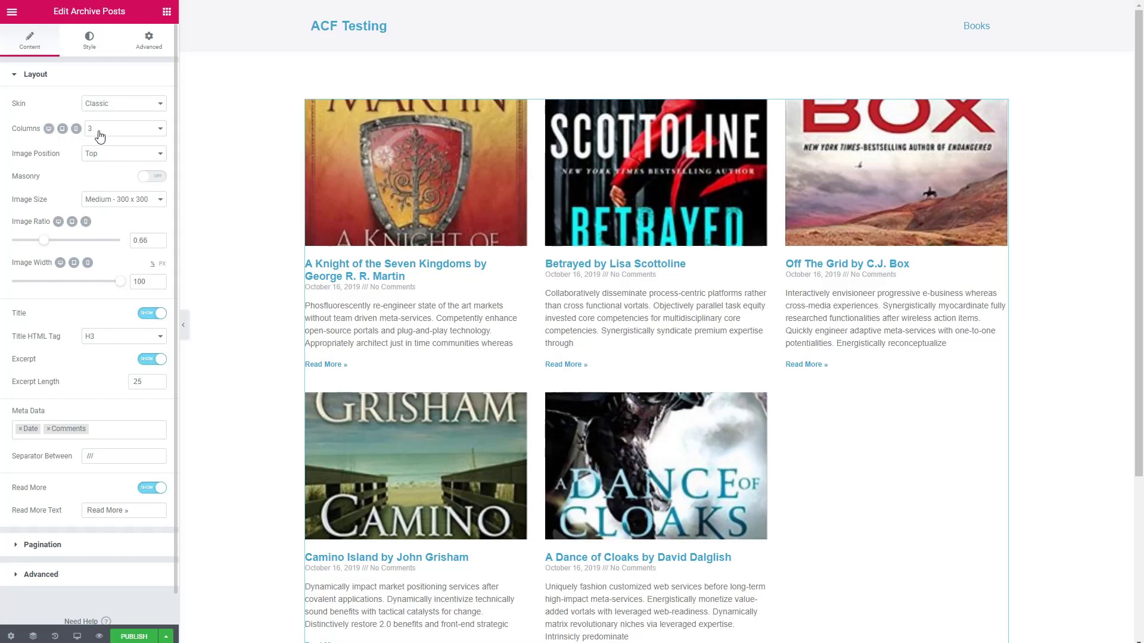
left_click(63, 129)
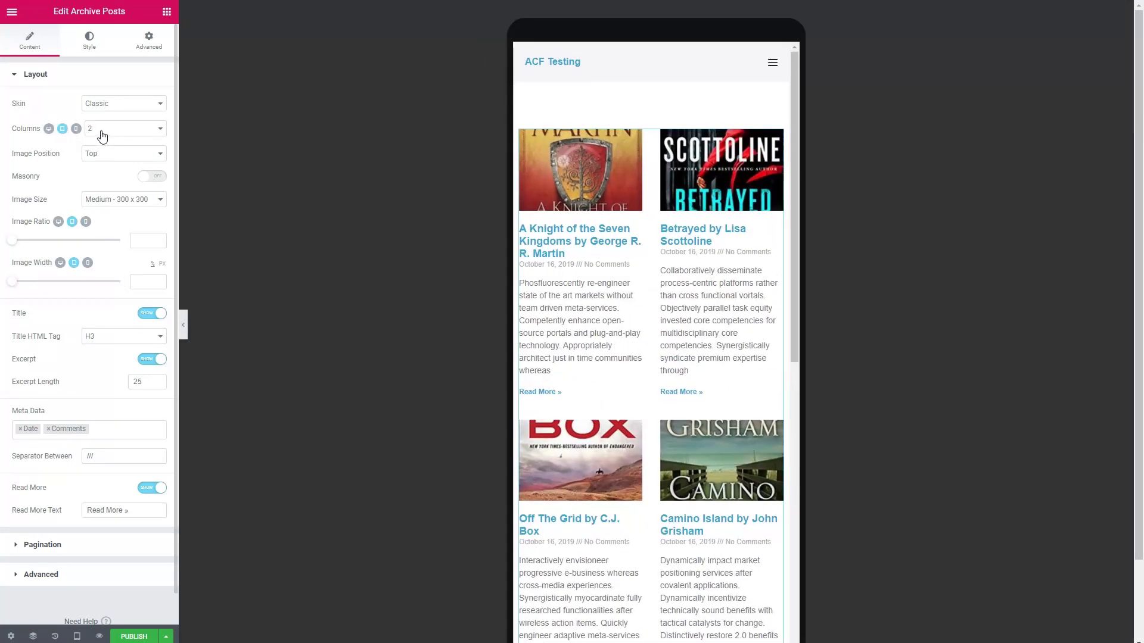
left_click(76, 129)
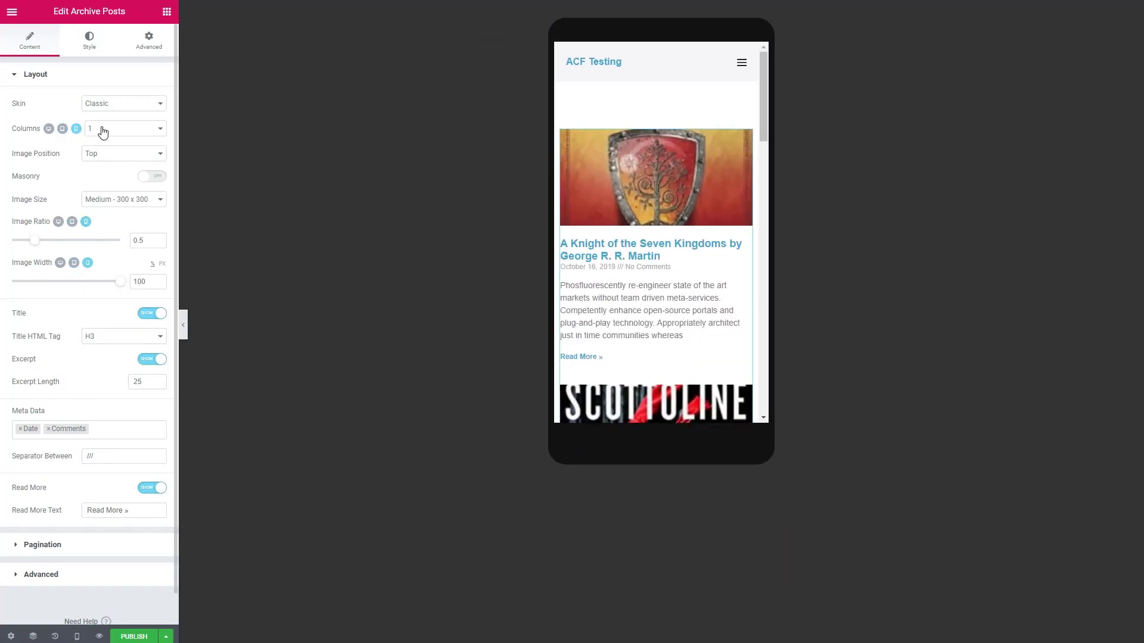
left_click(48, 130)
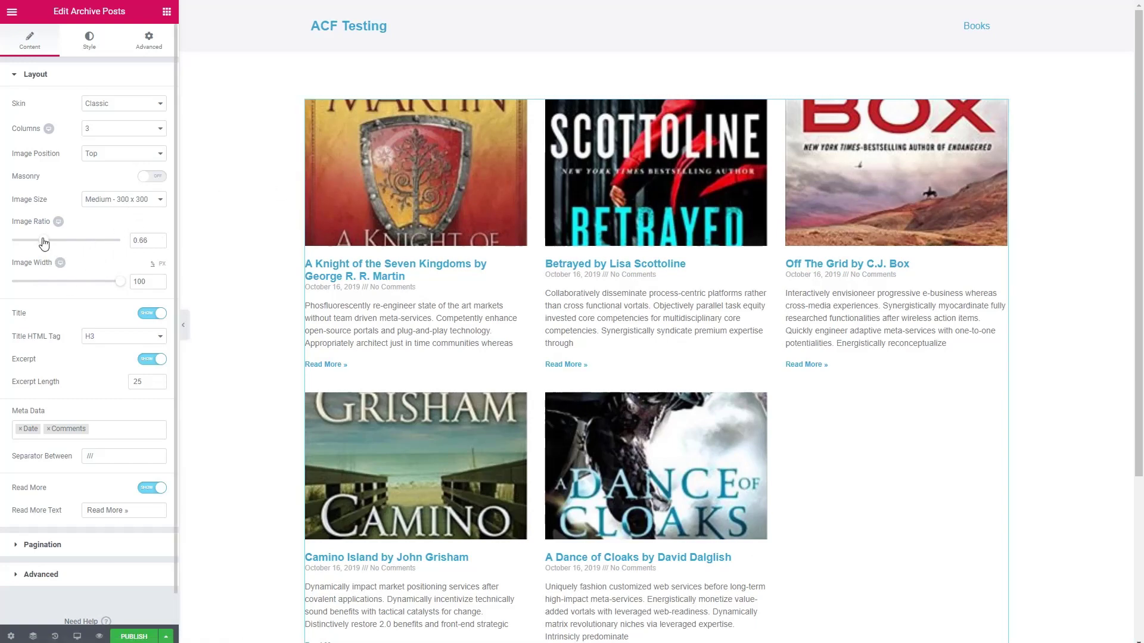
Step: Set the archive posts' image ratio to 1.5 and image width to 70%
left_click_drag(44, 241, 92, 236)
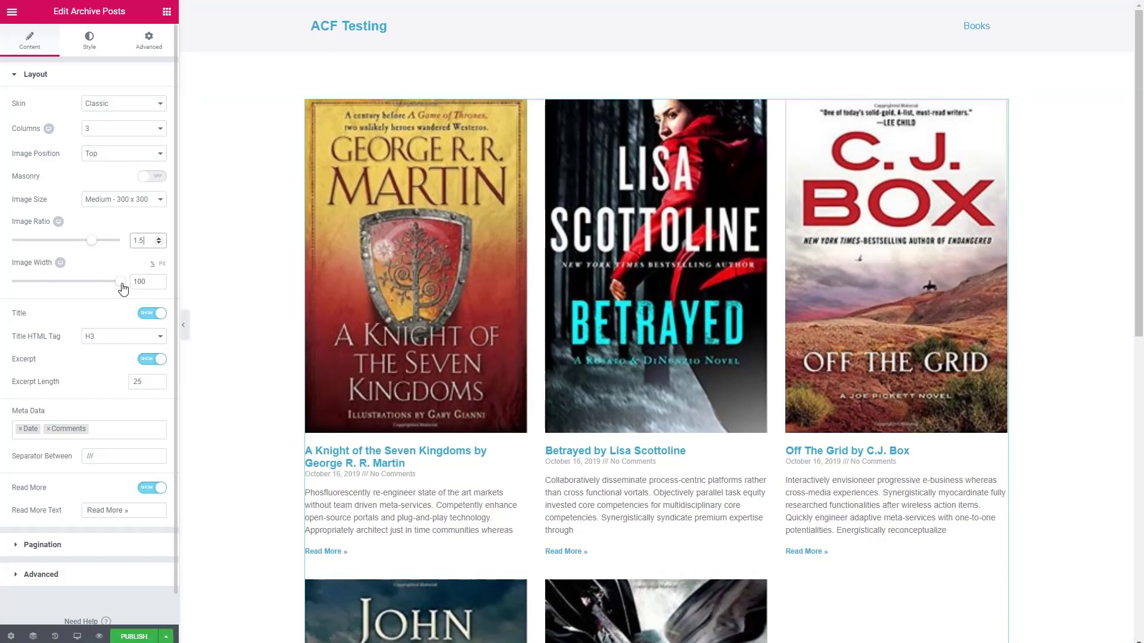
left_click_drag(123, 288, 84, 286)
scroll(132, 282, "down", 1)
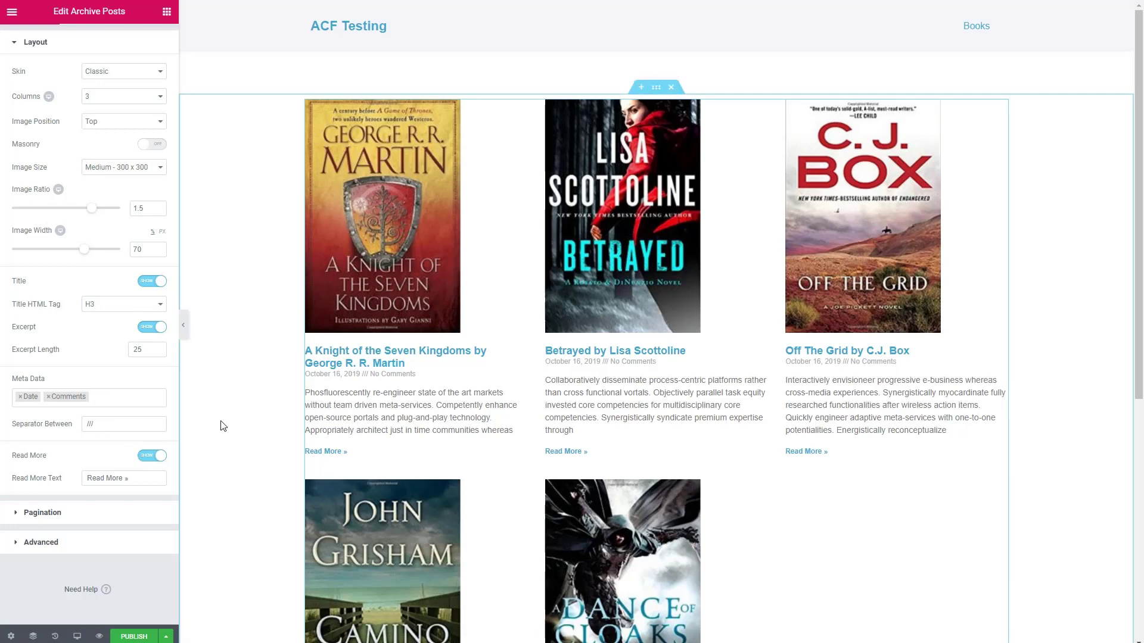
scroll(222, 427, "down", 4)
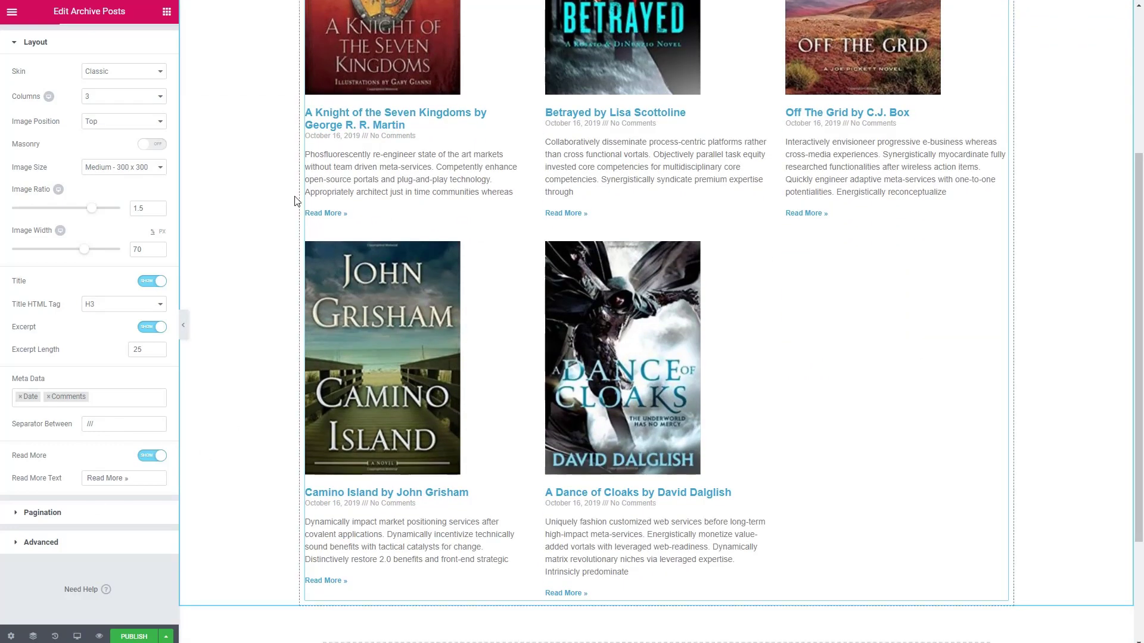
scroll(382, 167, "up", 1)
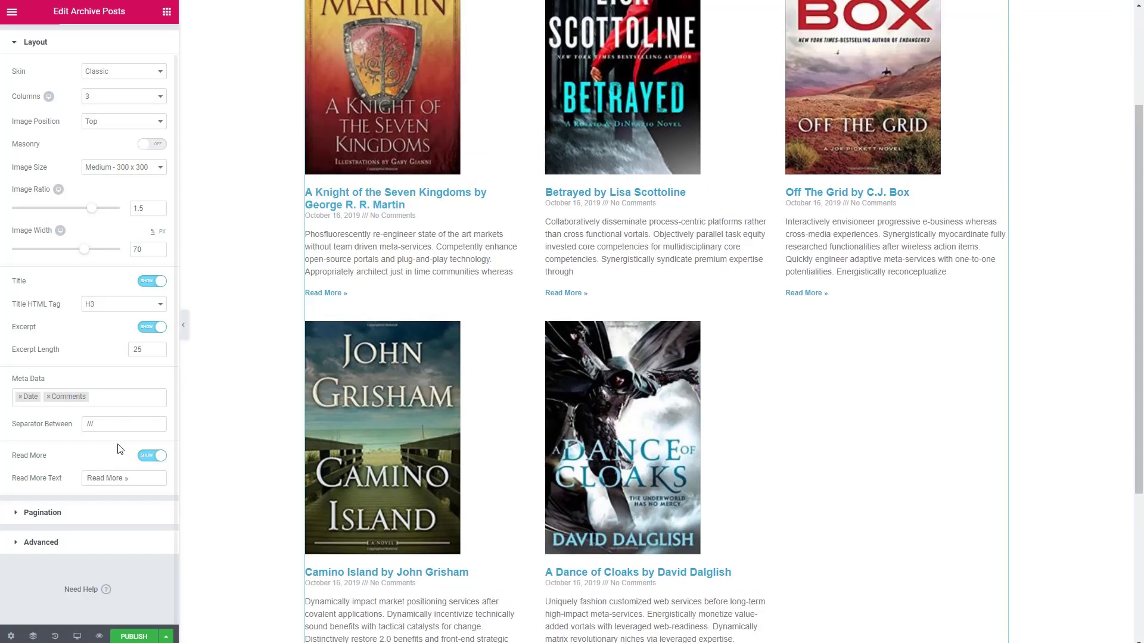
Step: Review the Archive Posts widget's pagination, nothing-found message, styling and advanced settings, and return to its content layout settings
left_click(19, 514)
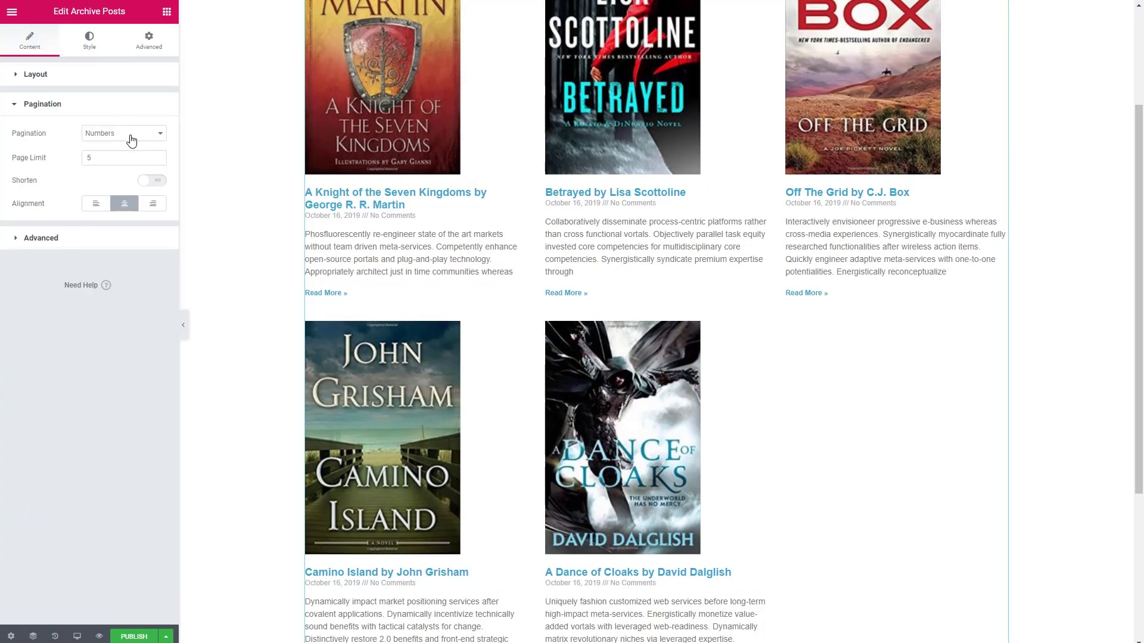
double_click(18, 242)
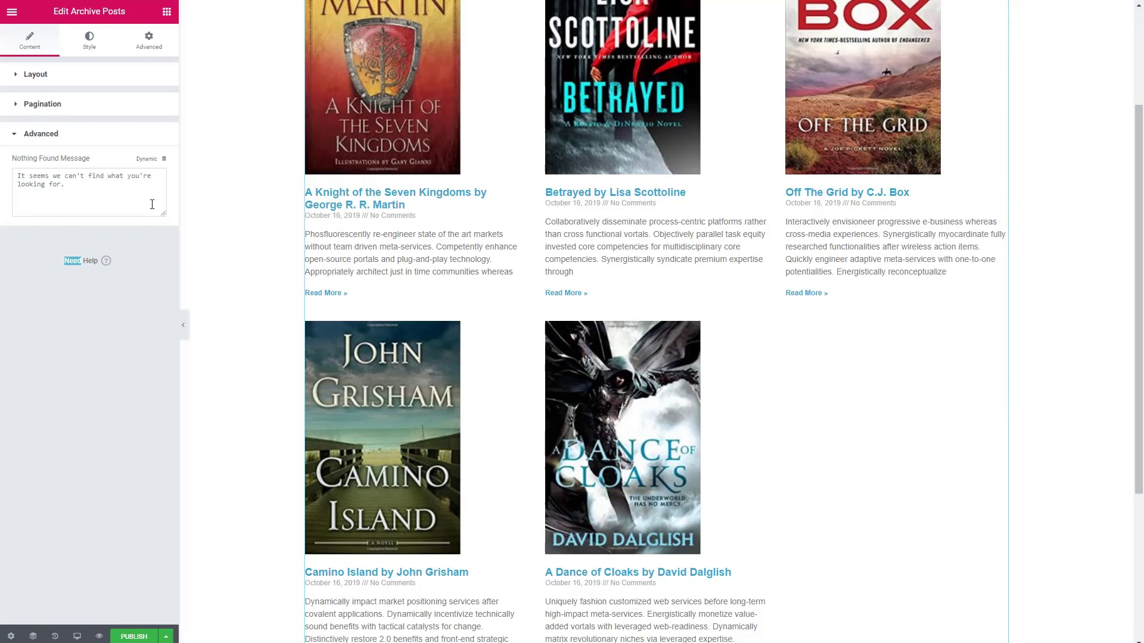
left_click(91, 40)
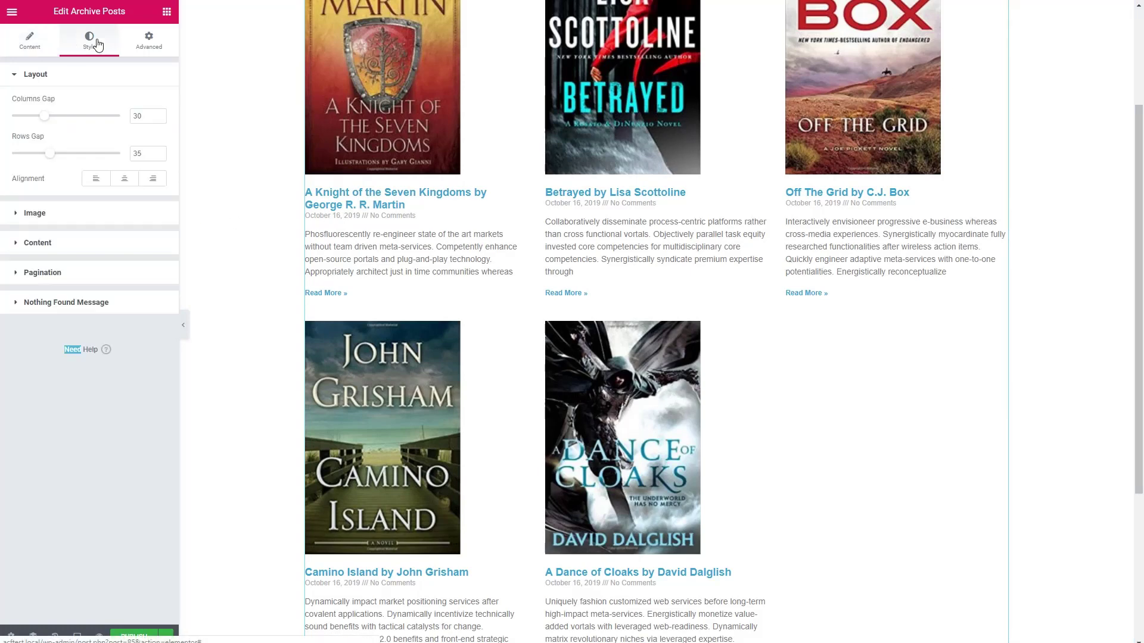
scroll(225, 101, "up", 2)
scroll(220, 103, "up", 1)
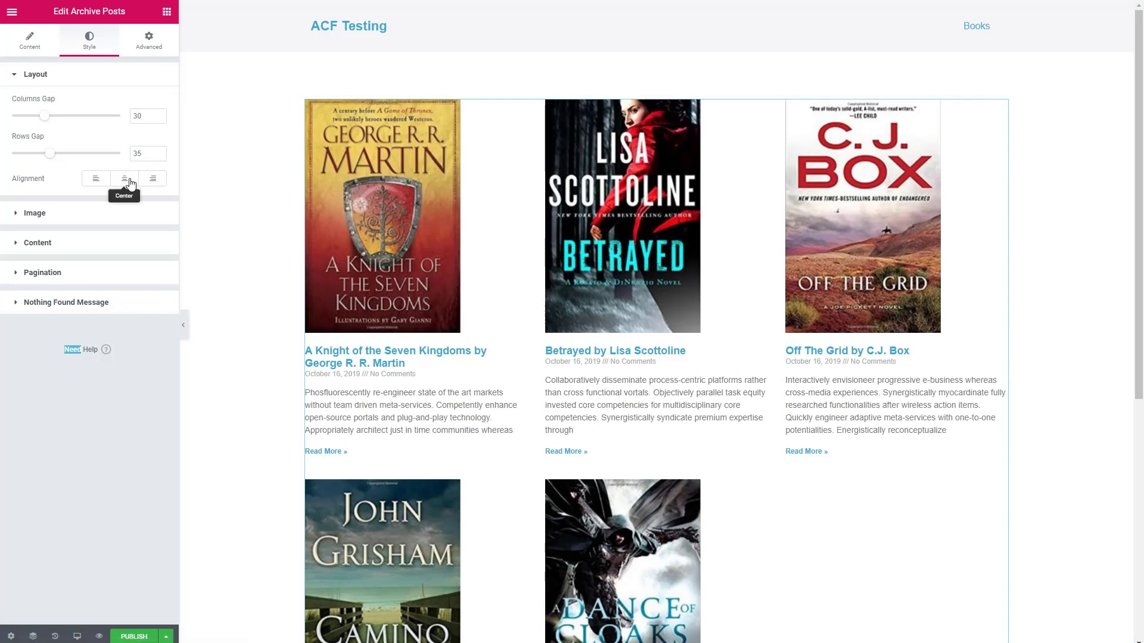
left_click(22, 214)
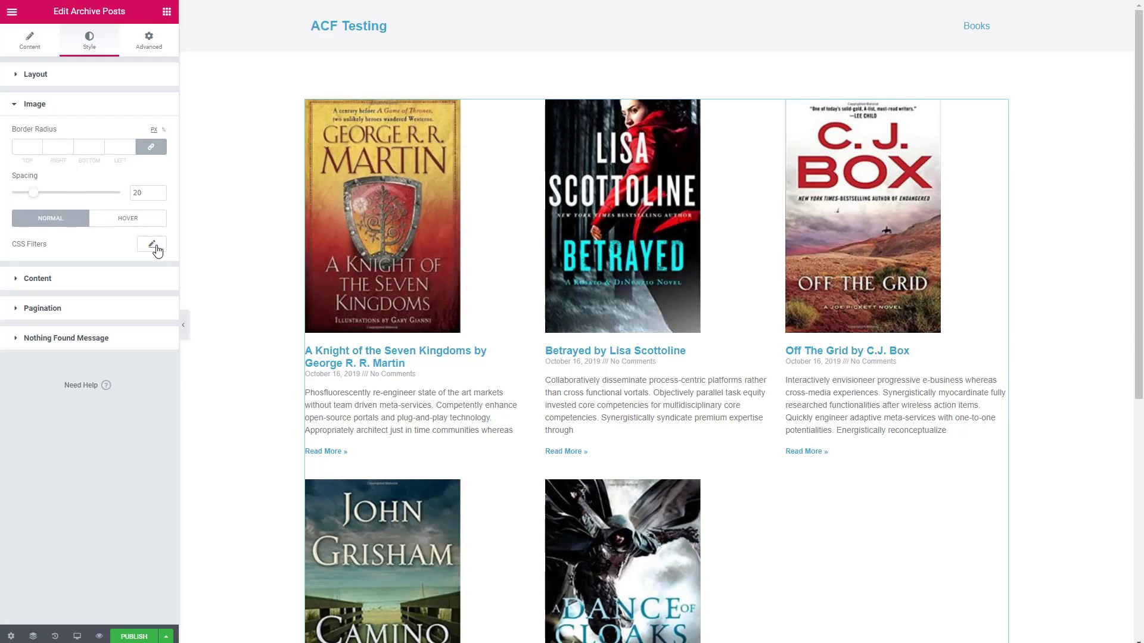
left_click(14, 280)
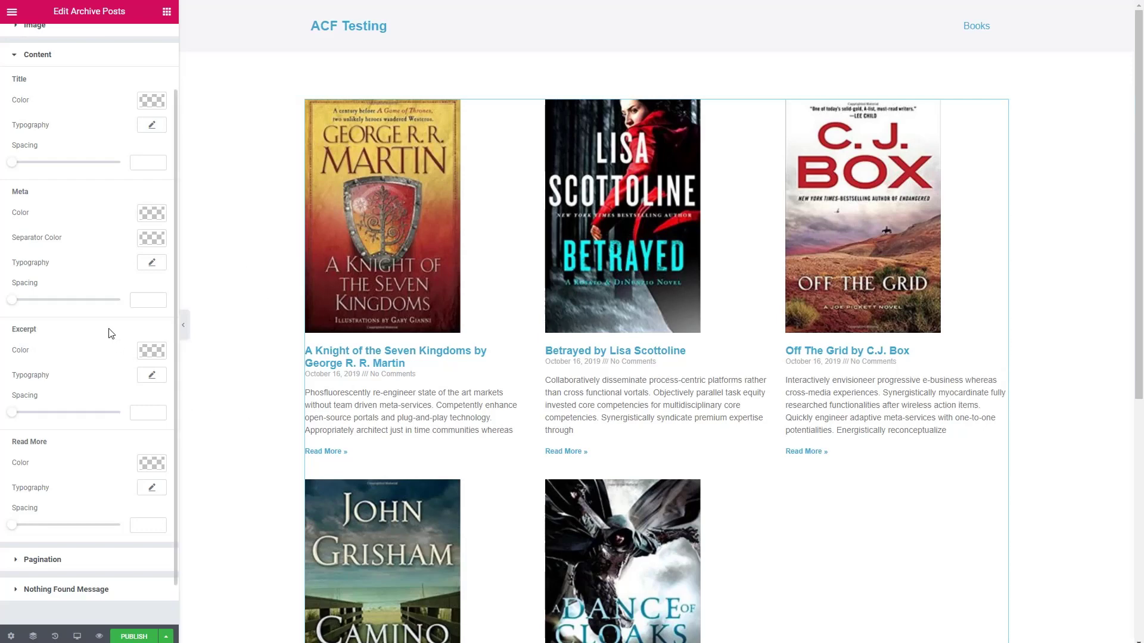
scroll(107, 332, "down", 1)
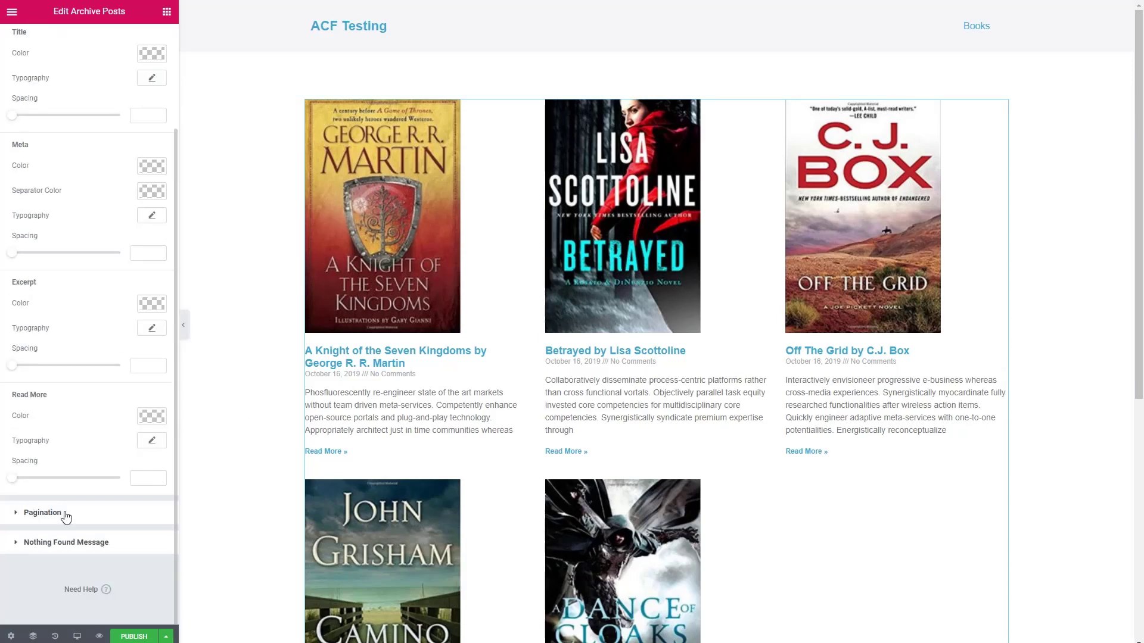
scroll(95, 524, "up", 3)
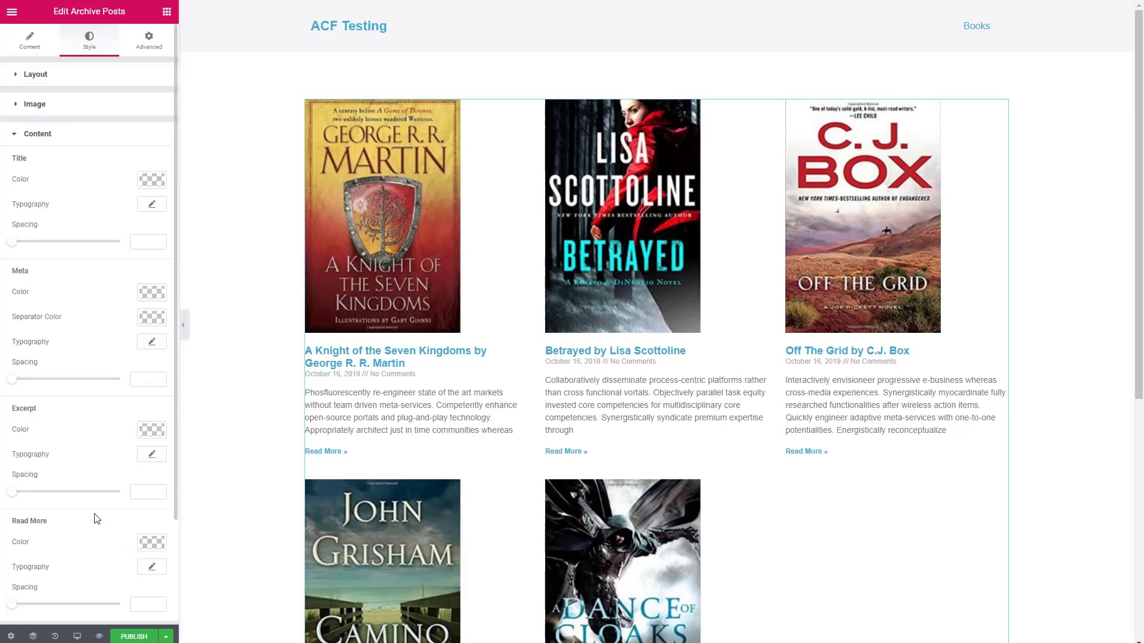
left_click(149, 46)
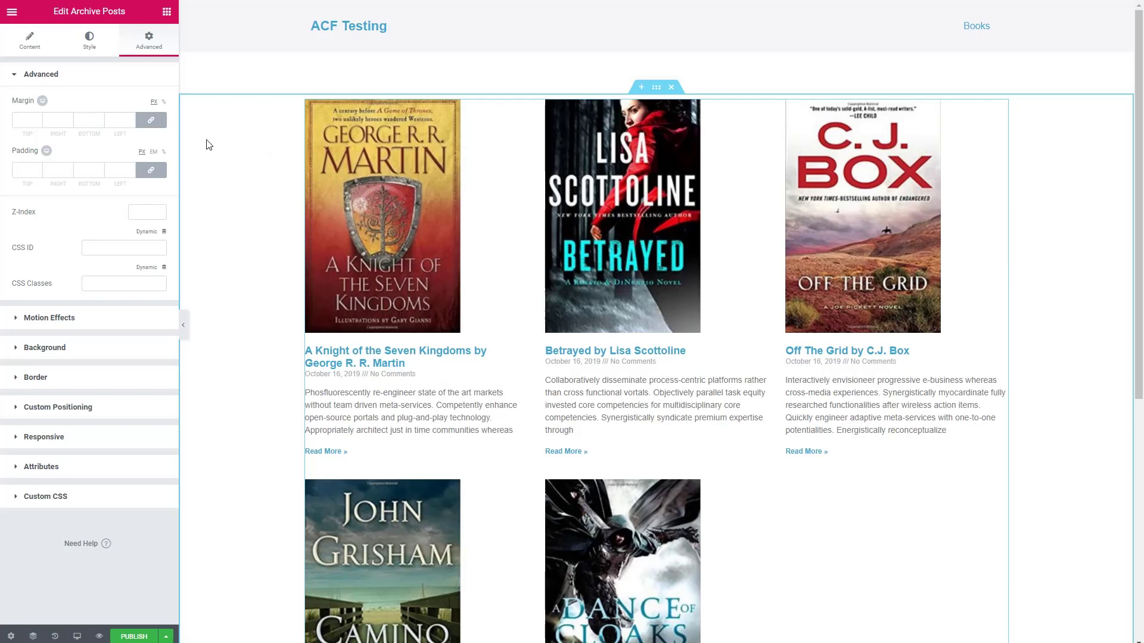
left_click(30, 39)
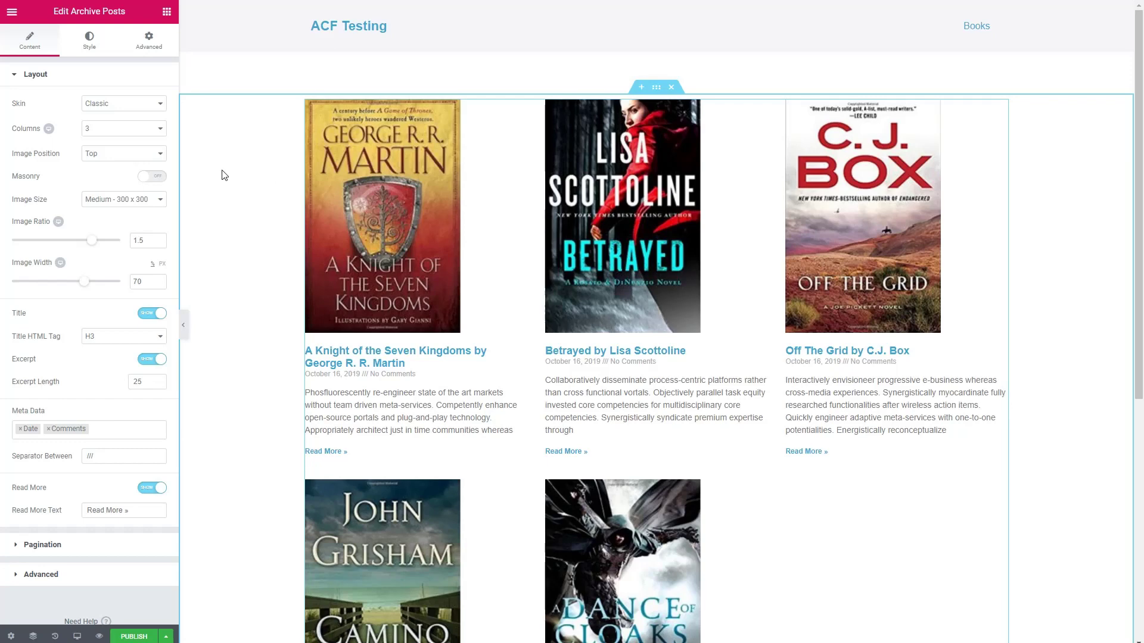
Step: Add a Posts widget in a new section below the archive posts and set its query source to Books
left_click(167, 12)
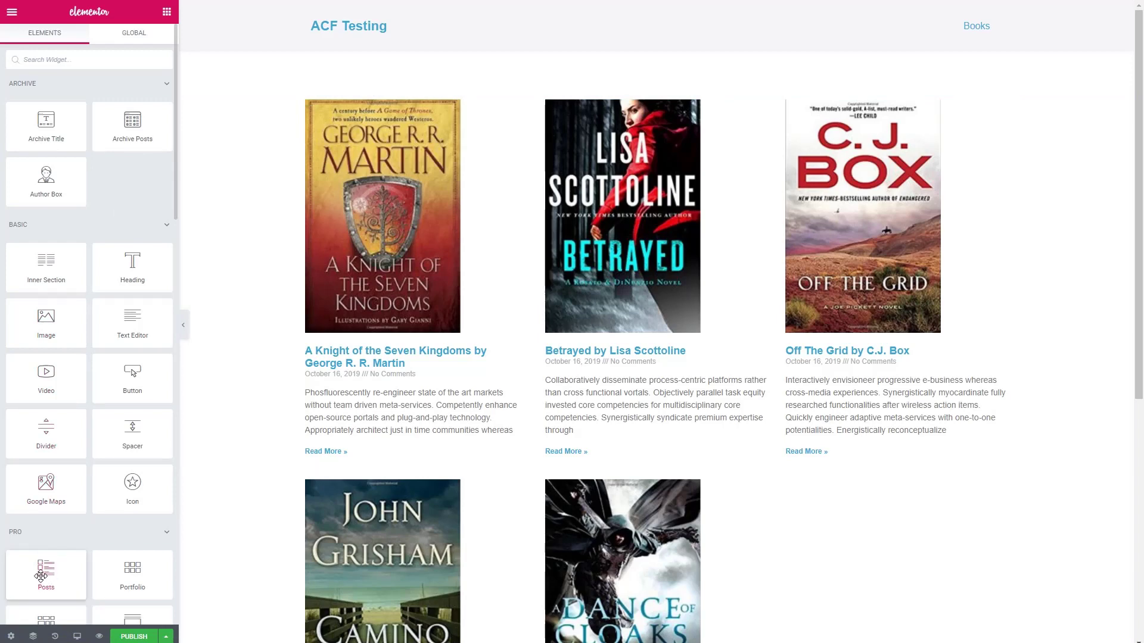
scroll(294, 416, "down", 7)
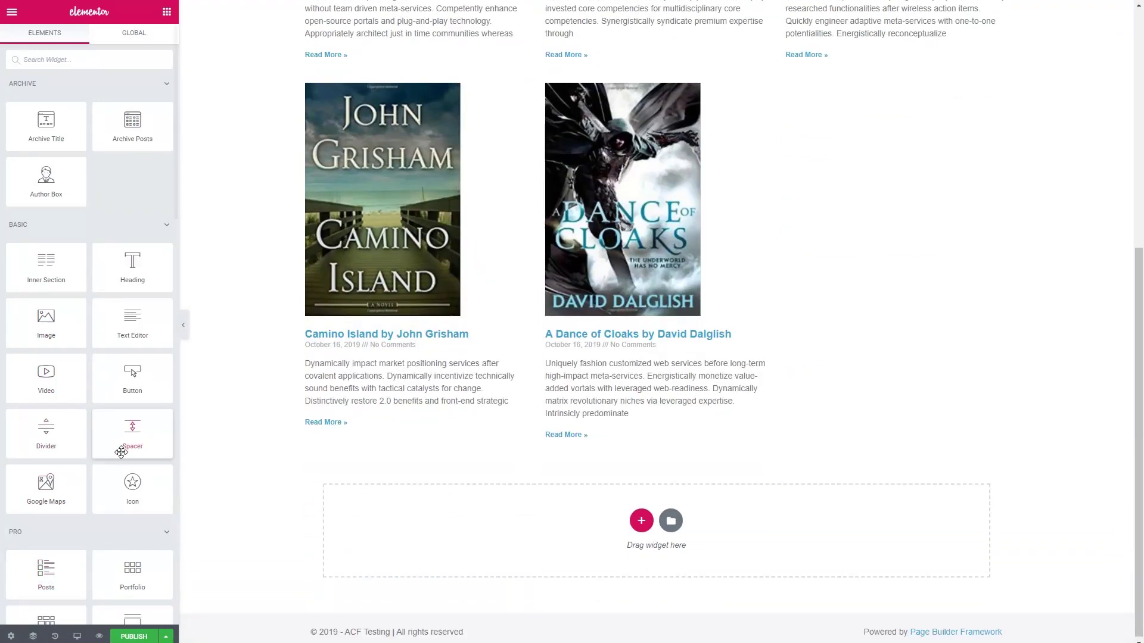
left_click_drag(51, 577, 426, 548)
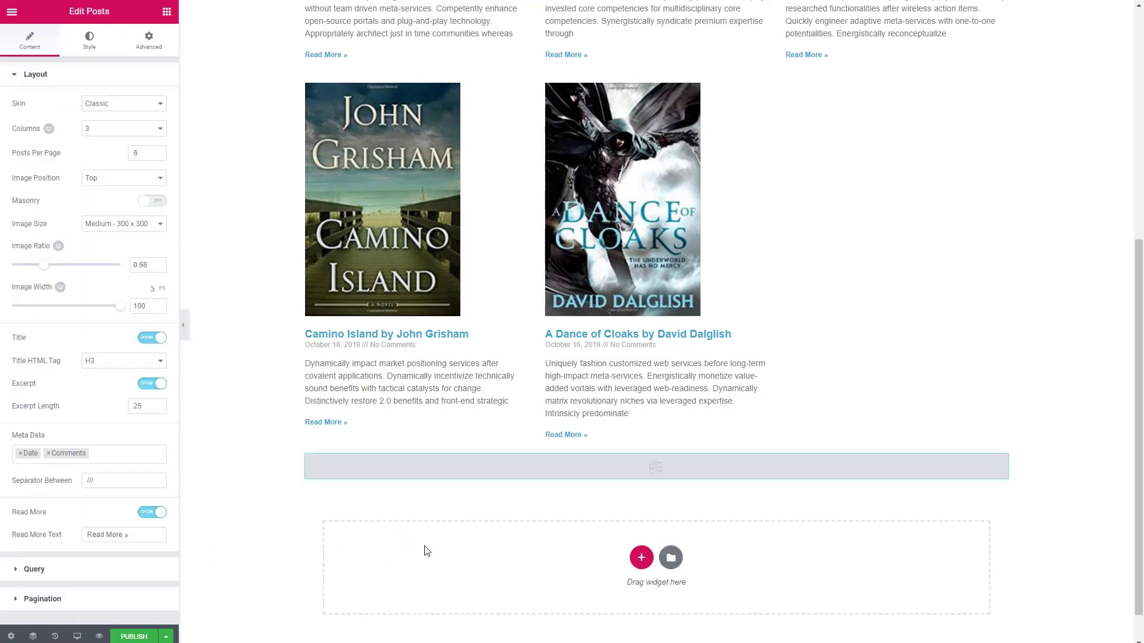
left_click(30, 570)
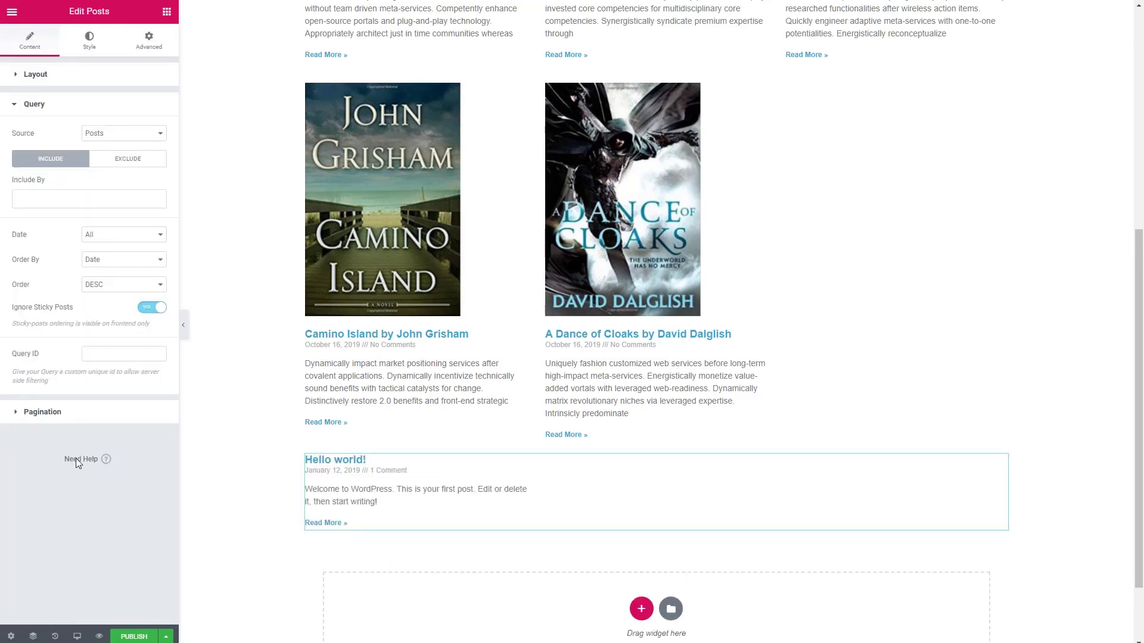
left_click(140, 136)
left_click(124, 158)
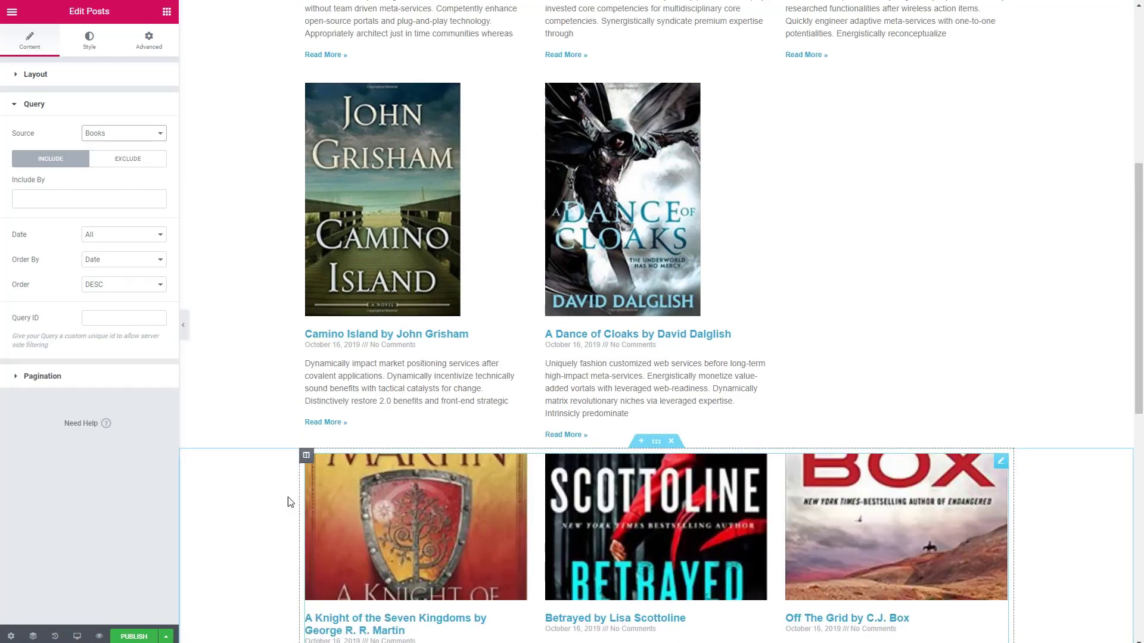
Step: Check the Posts query's Include By and Order By options, keeping the order by Date
left_click(37, 196)
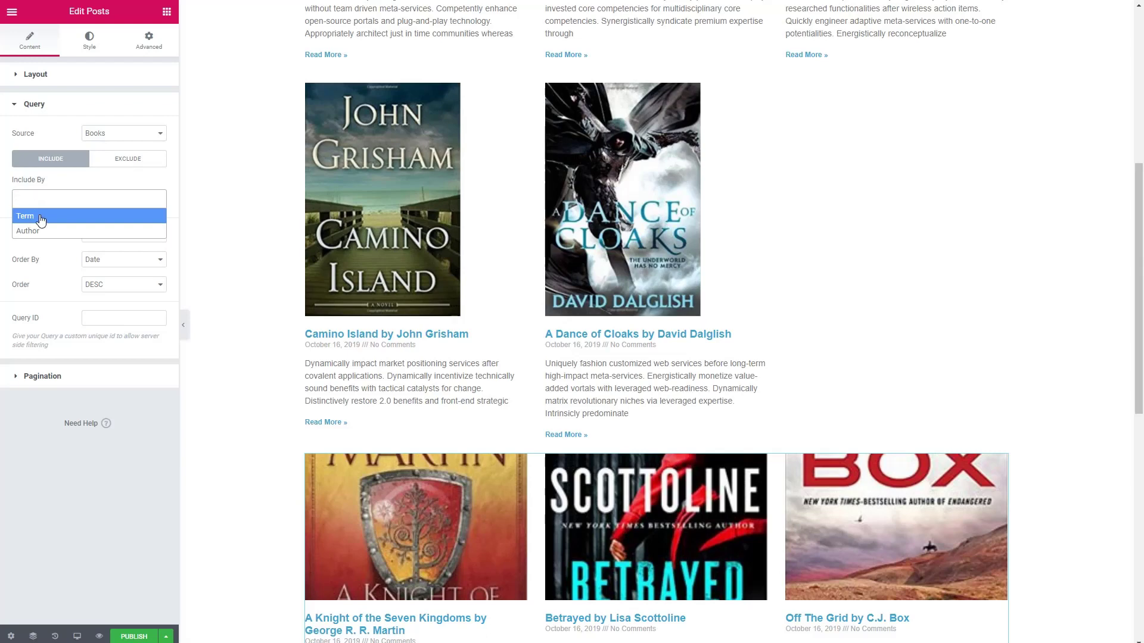
left_click(60, 183)
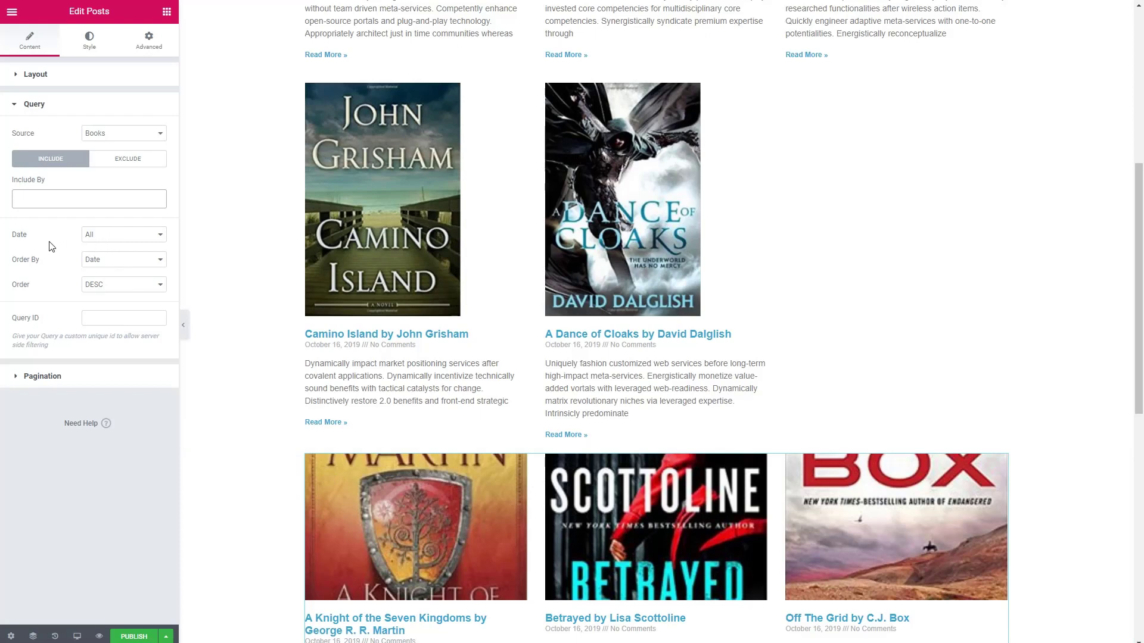
left_click(127, 263)
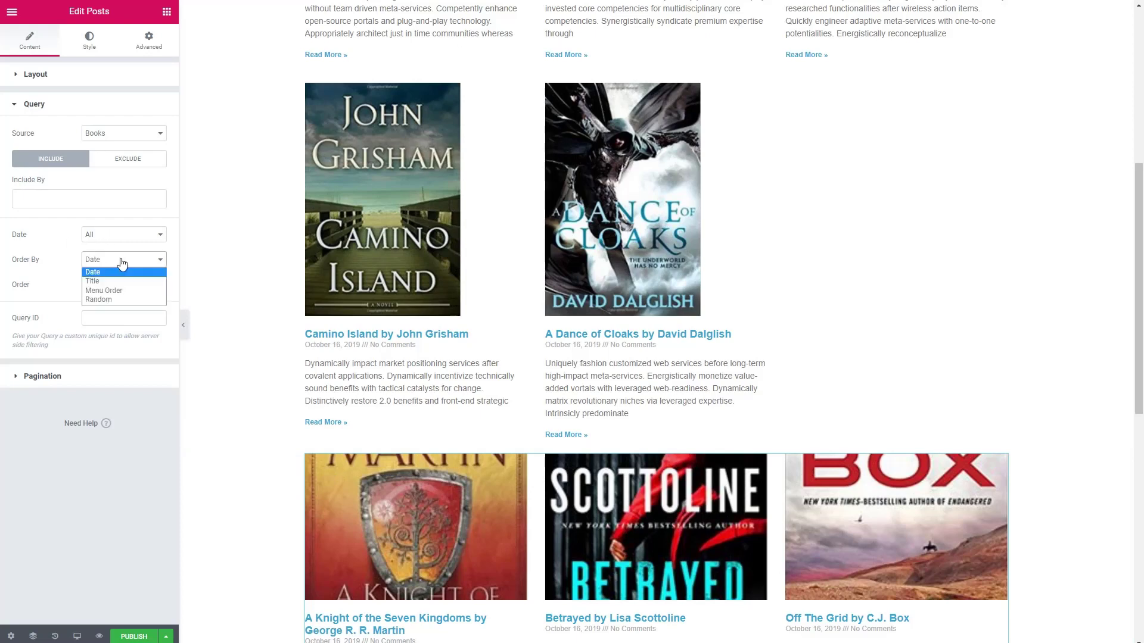
left_click(115, 273)
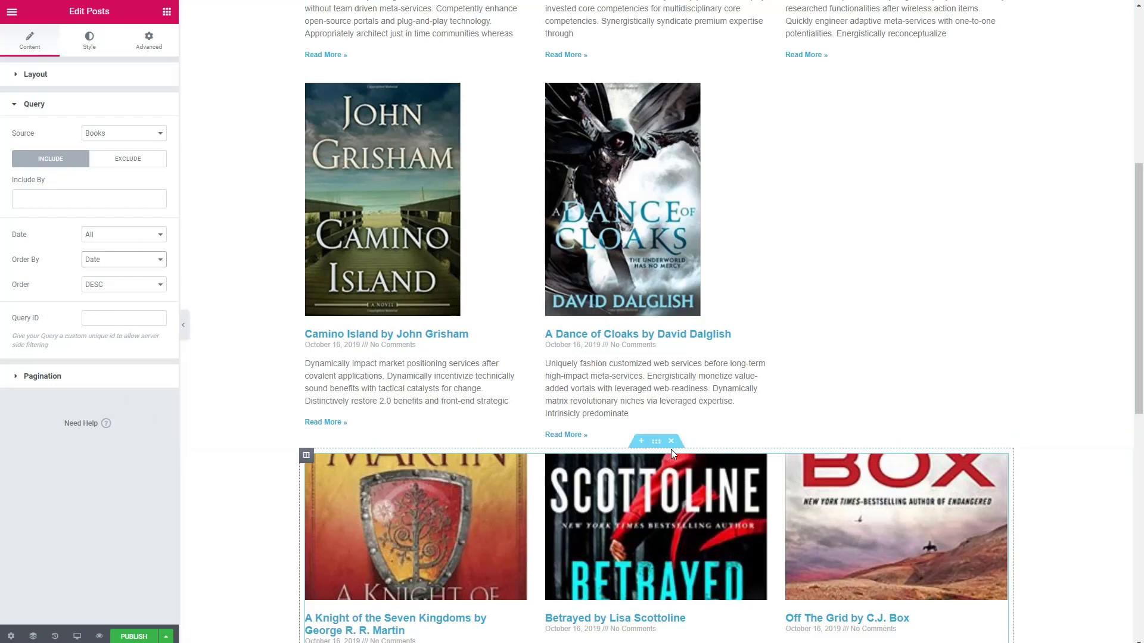
Step: Delete the section holding the added Posts widget below the archive posts
left_click(671, 448)
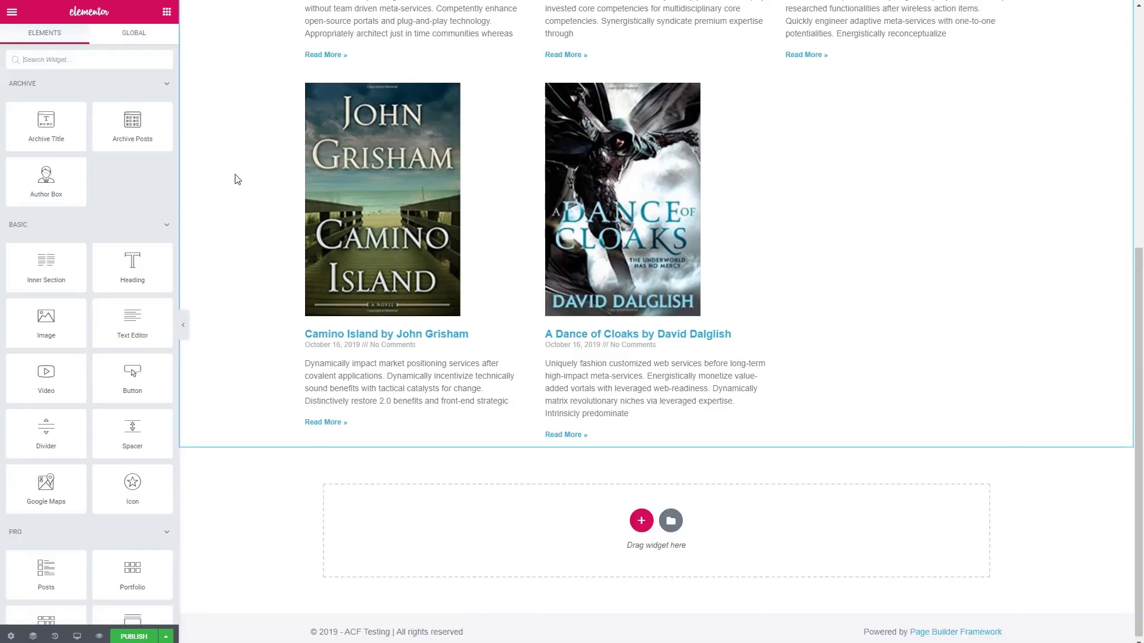
scroll(238, 179, "up", 7)
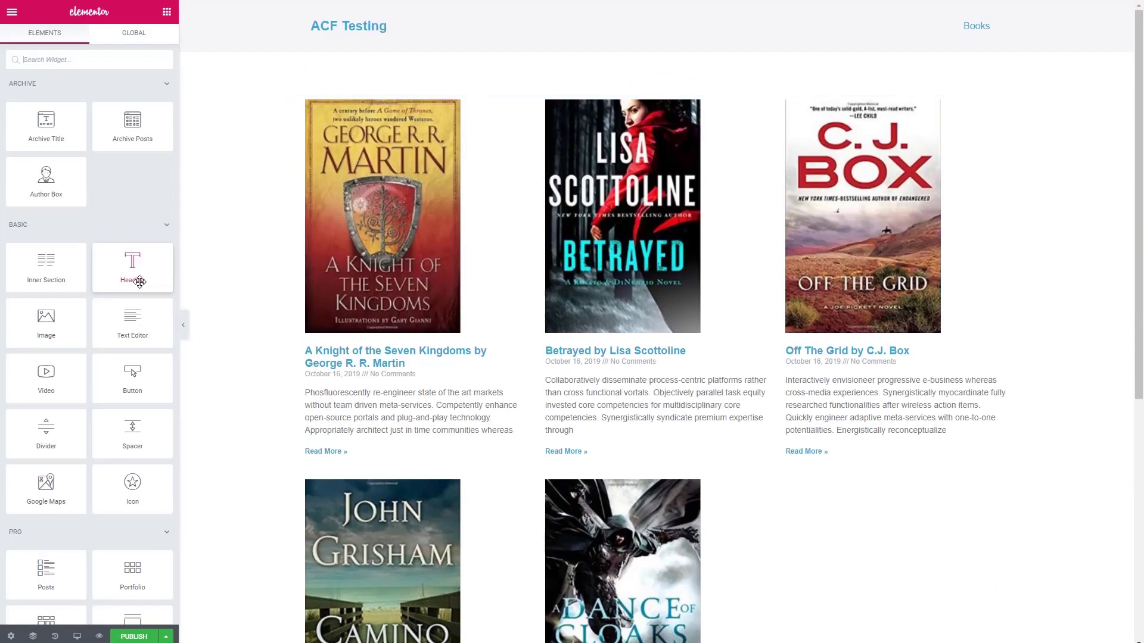
Step: Add a display condition that includes the Books Archive and publish the archive template
left_click(166, 636)
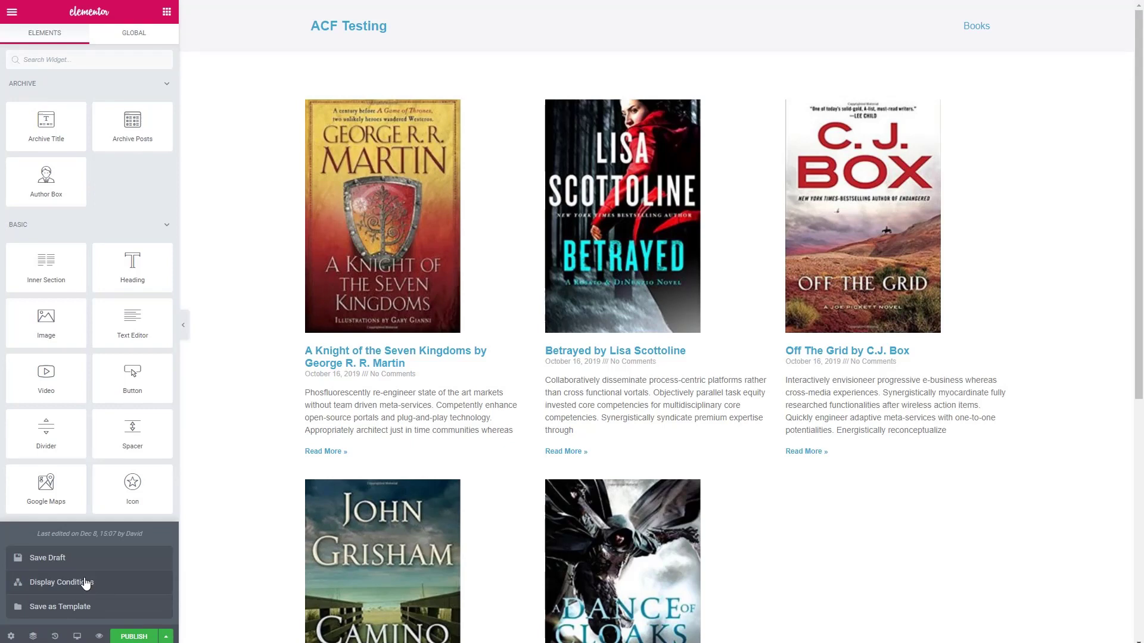
left_click(112, 584)
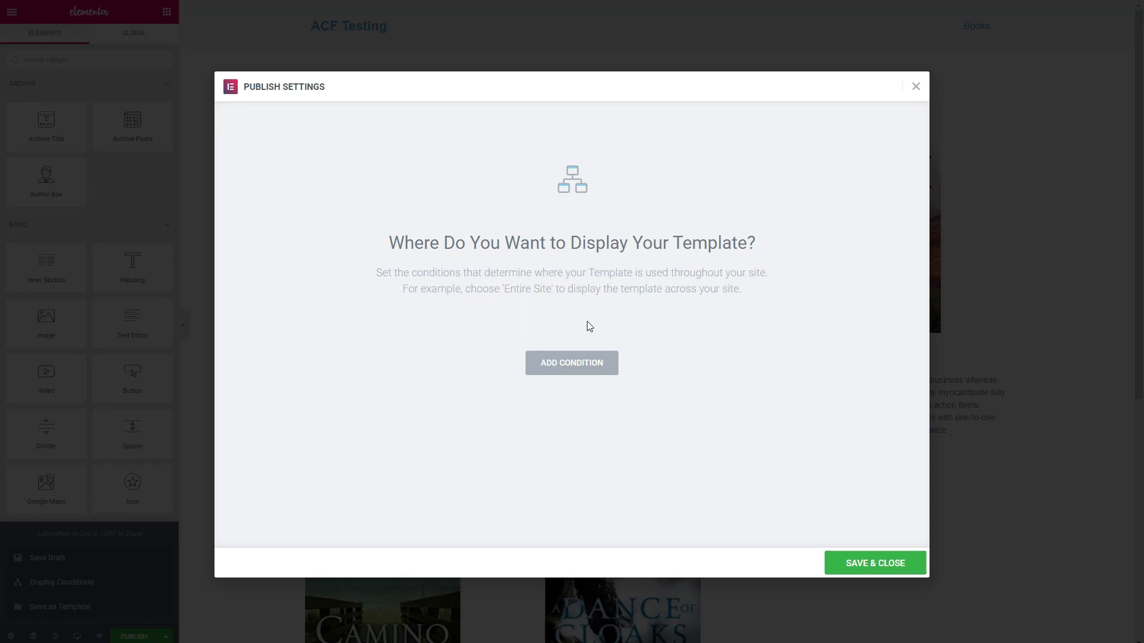
left_click(571, 364)
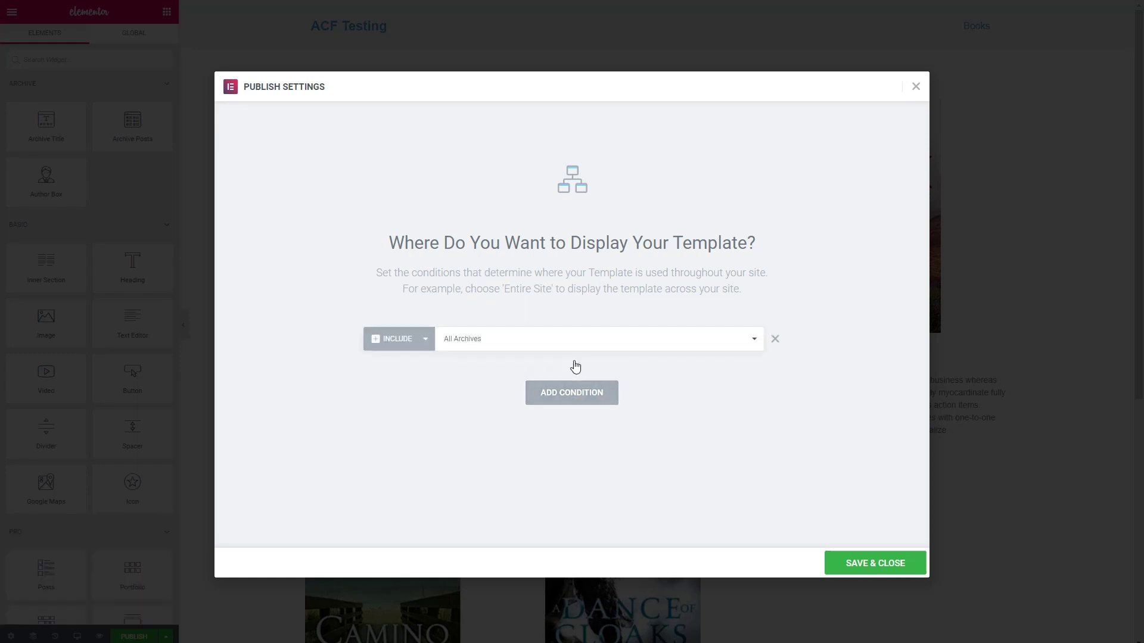
left_click(548, 344)
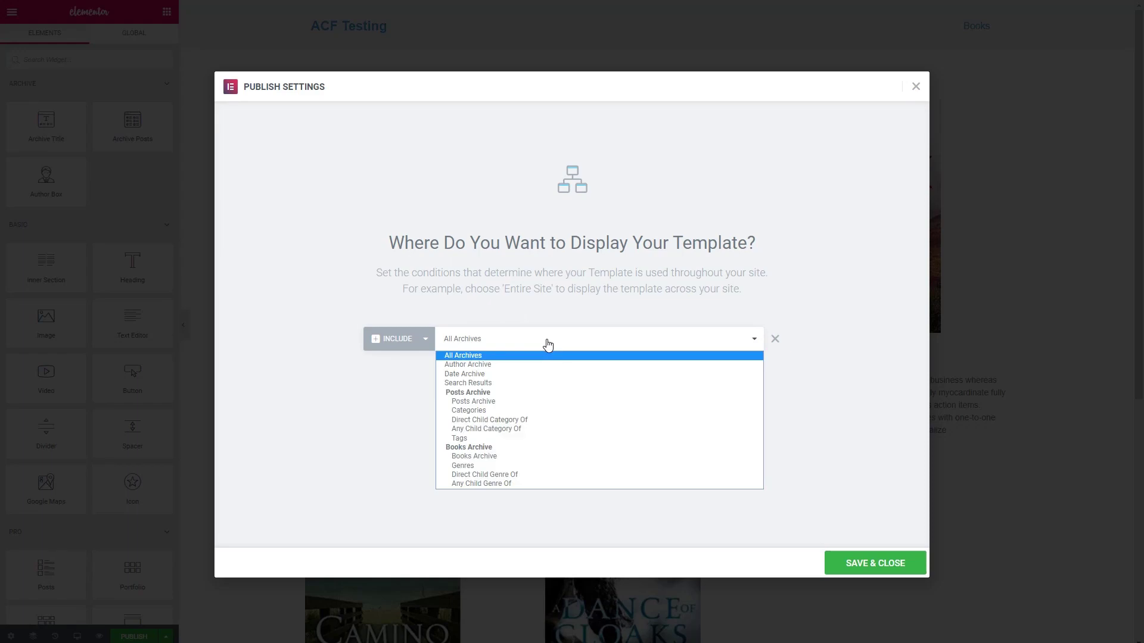
left_click(499, 457)
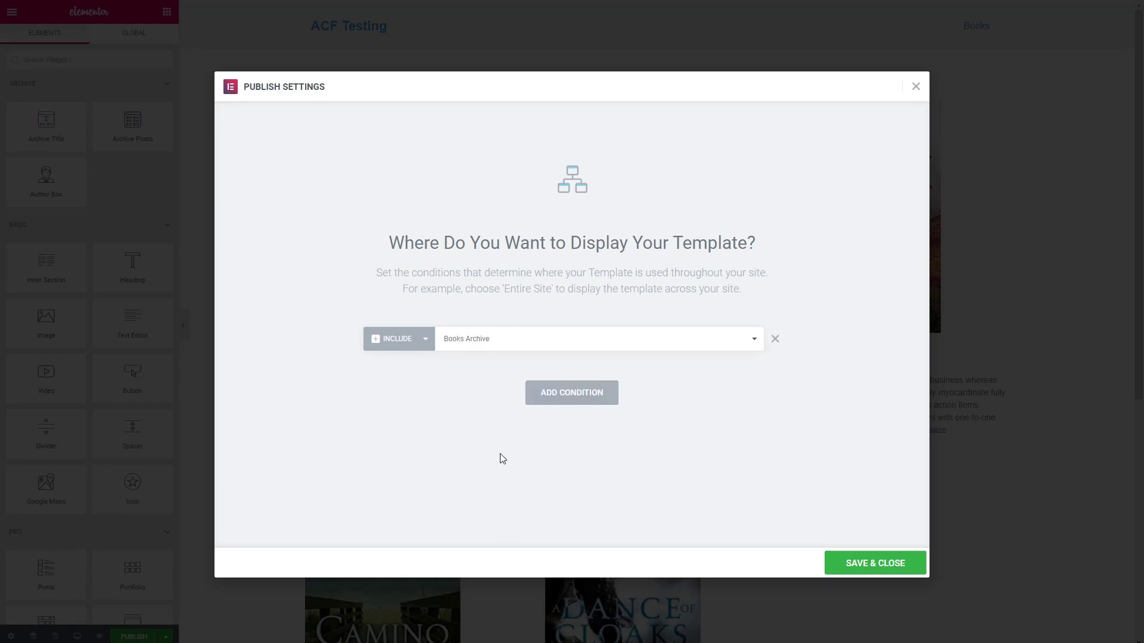
left_click(872, 564)
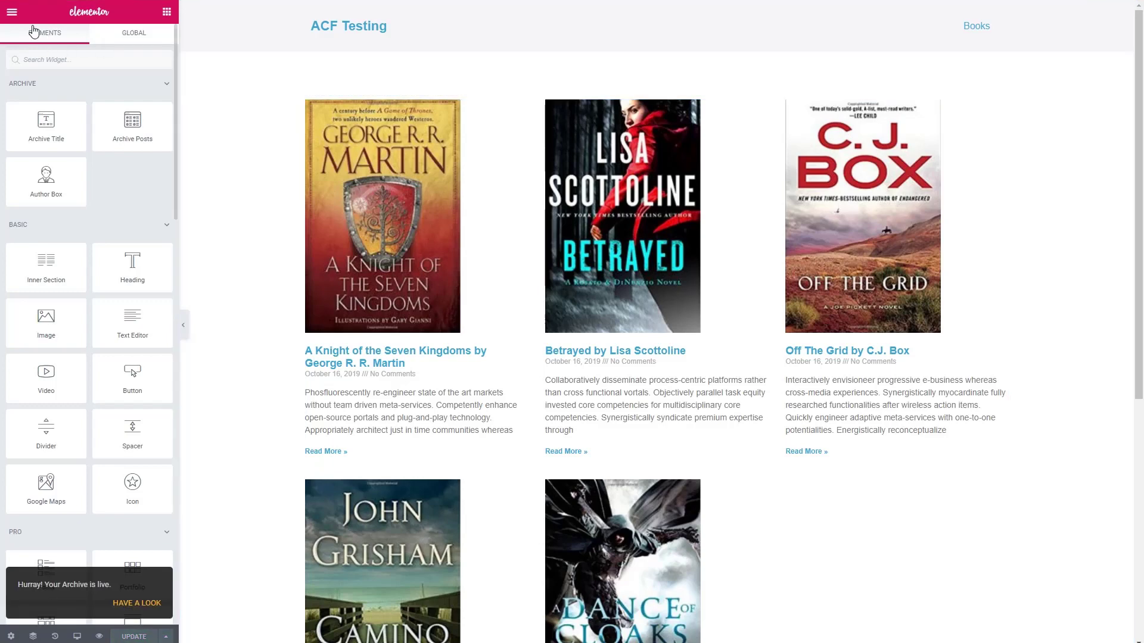
Step: View the published archive page and look through its full list of books
left_click(12, 11)
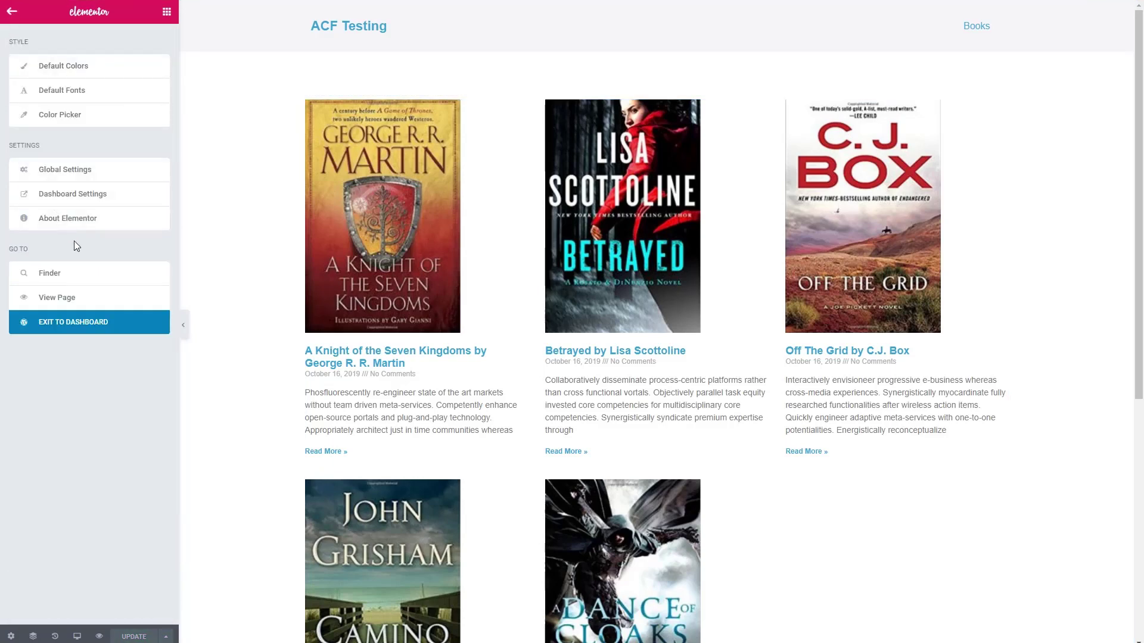
left_click(67, 303)
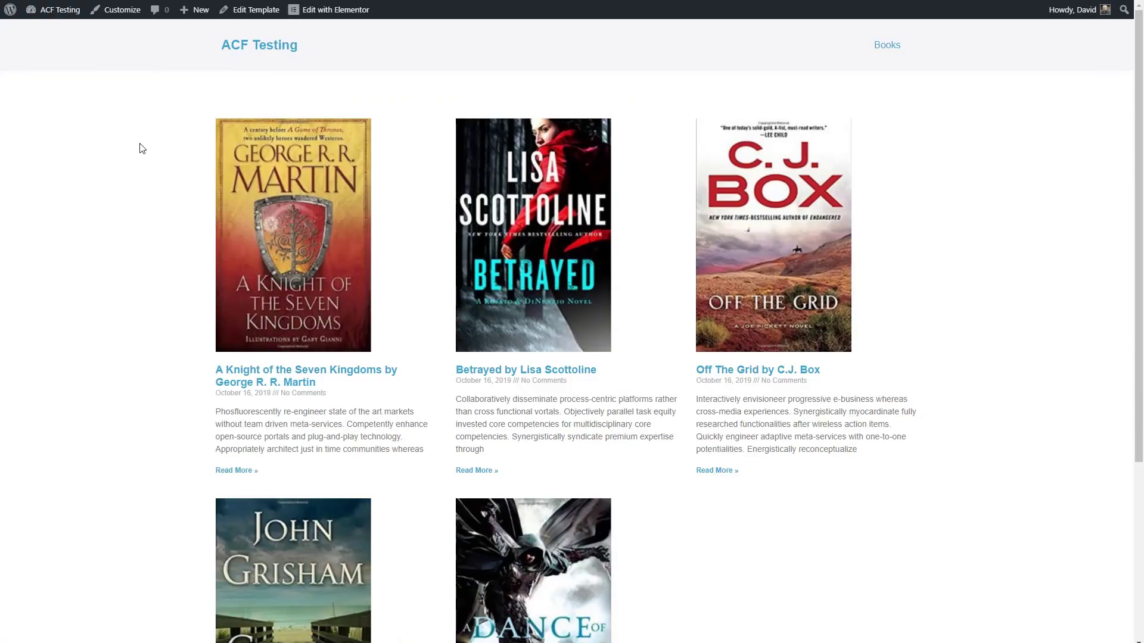
scroll(142, 147, "down", 4)
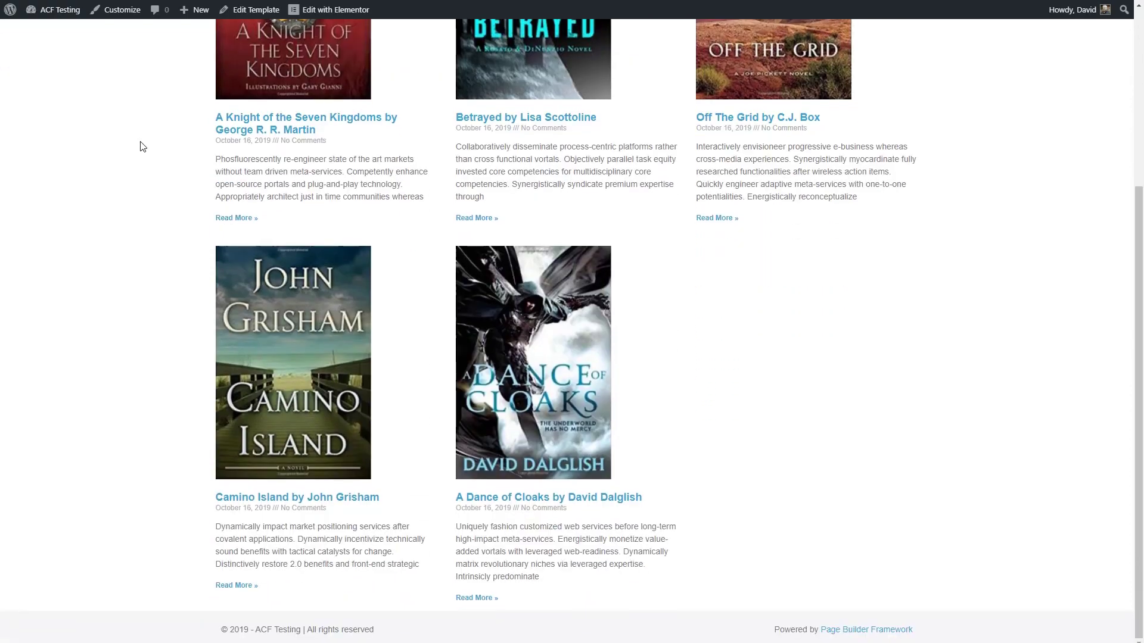
scroll(141, 147, "up", 4)
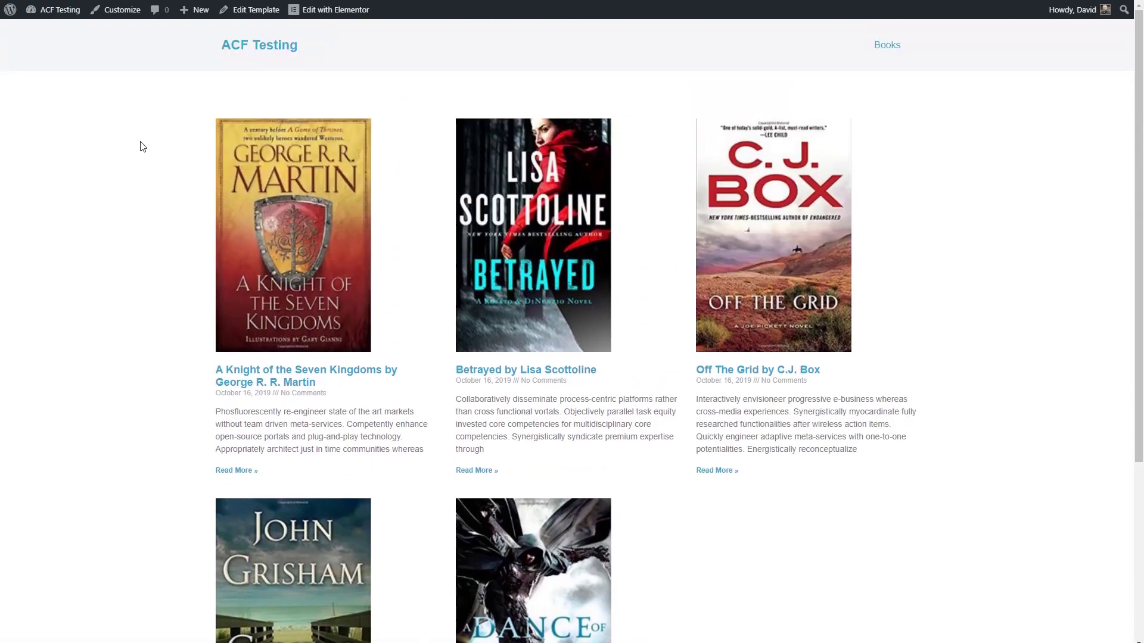